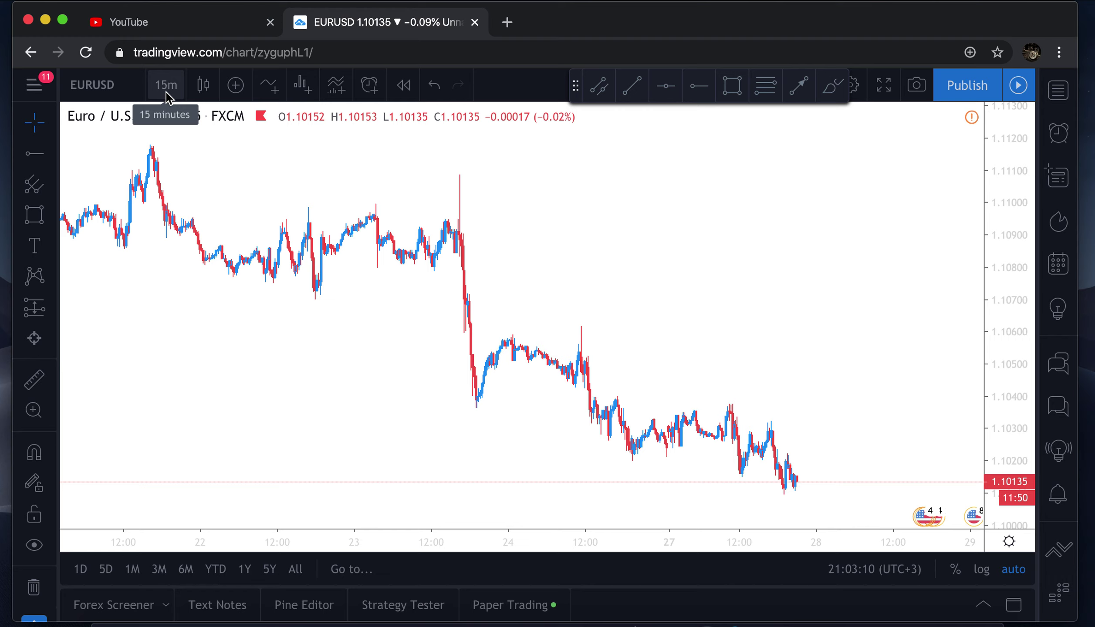
Step: Switch the EURUSD chart to the 1 month timeframe and close the advertisement covering the chart
left_click(167, 95)
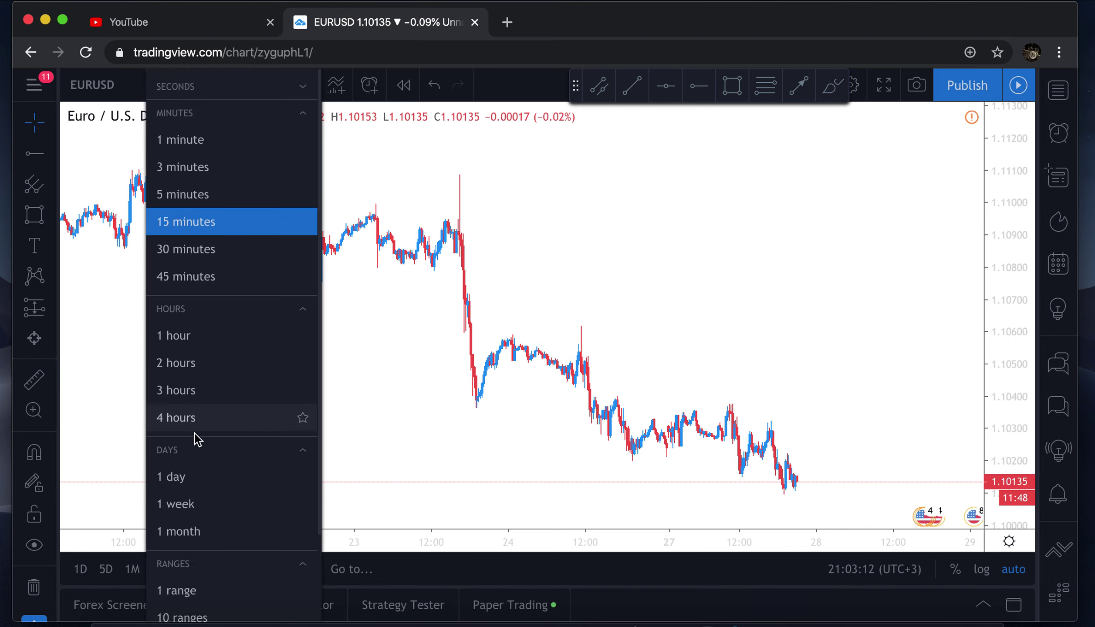
left_click(187, 525)
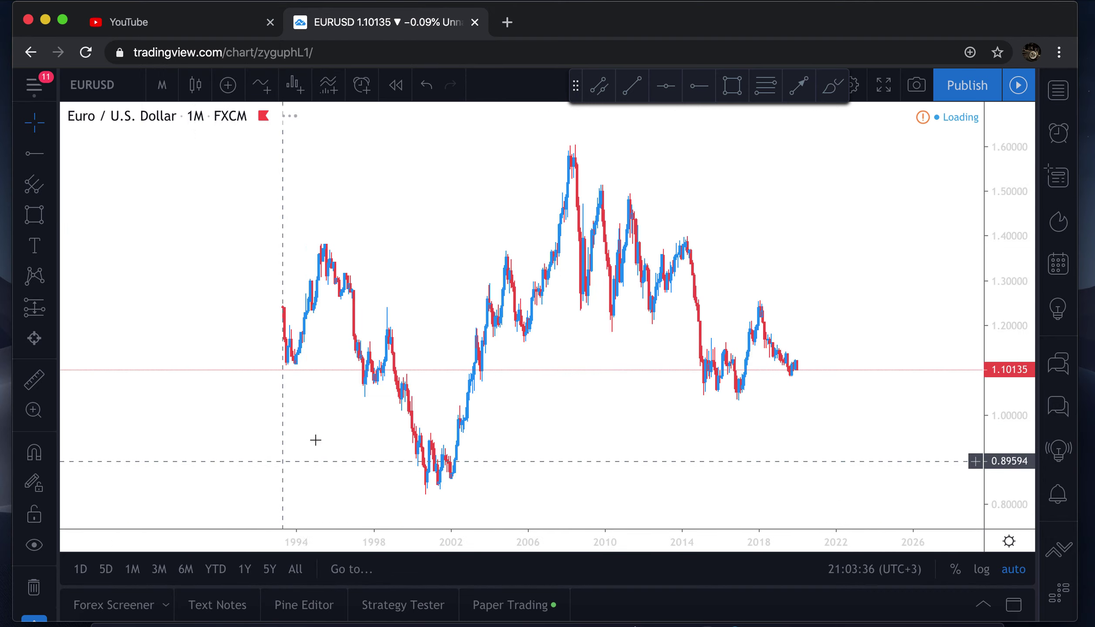
scroll(341, 426, "right", 5)
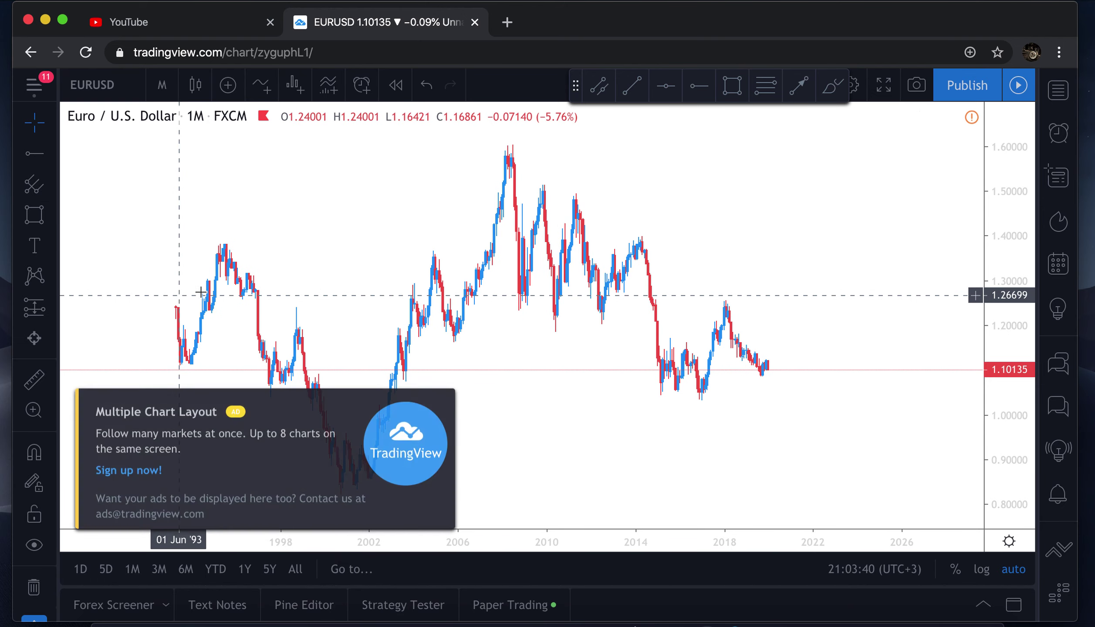
left_click(444, 399)
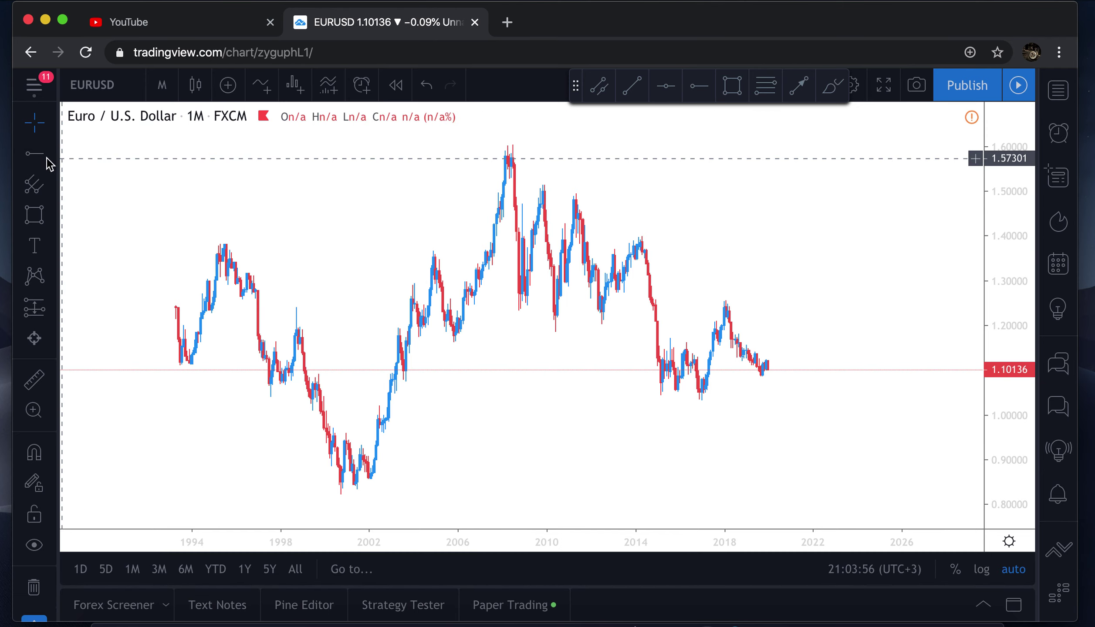
Step: Draw a horizontal line across the 2008 peak at about 1.5826 and give it the thickest line width
left_click(667, 96)
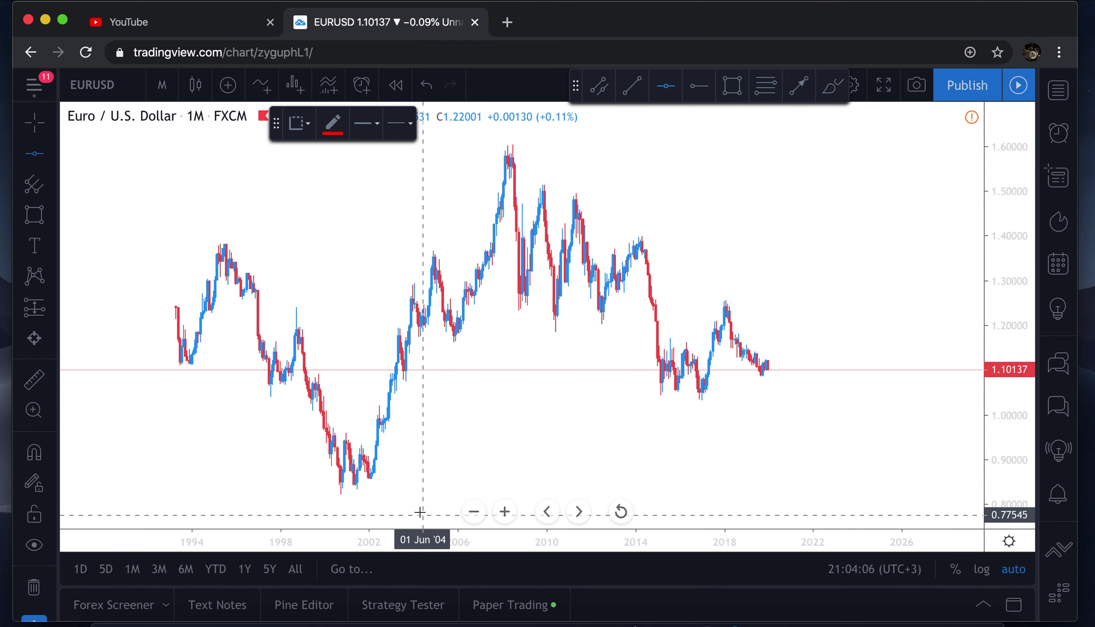
left_click(530, 155)
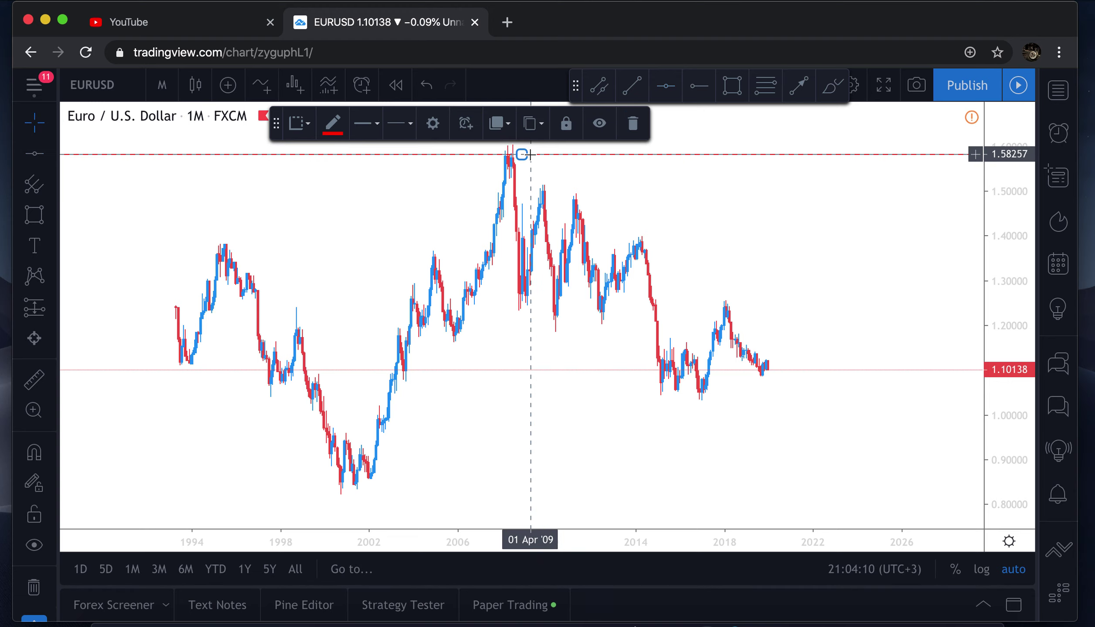
left_click(371, 124)
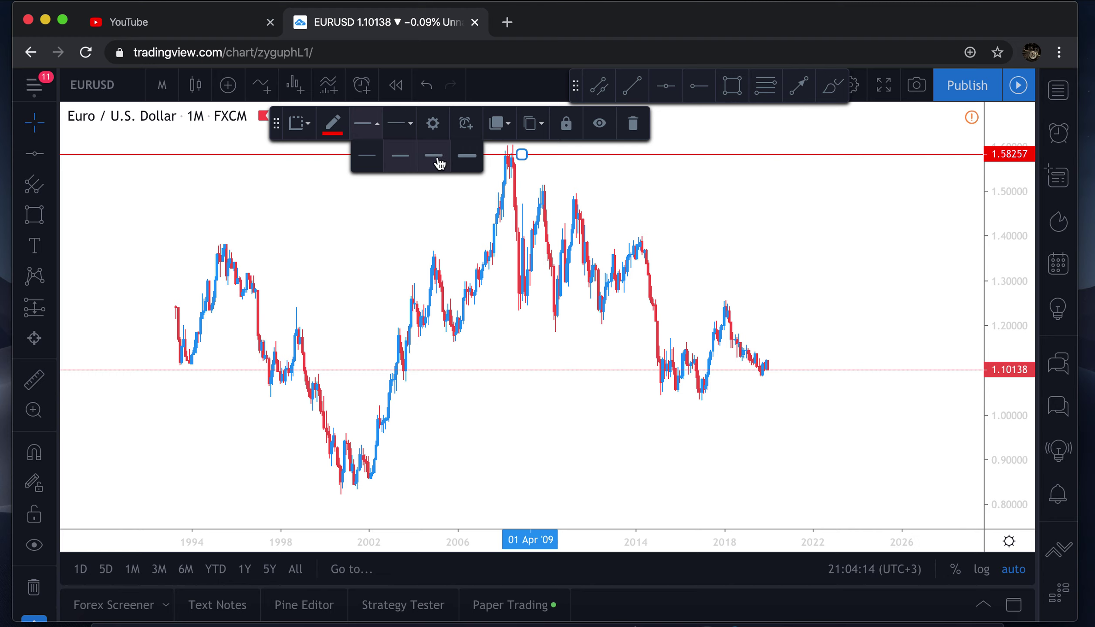
left_click(466, 158)
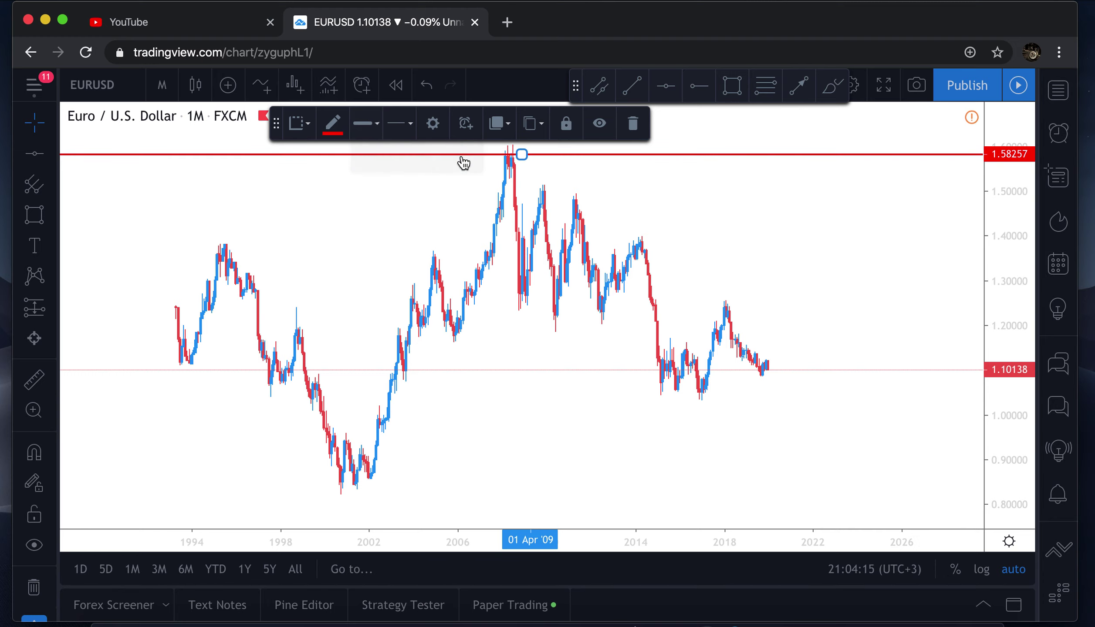
Step: Try a dark blue color for the horizontal line at the 2008 peak
left_click(332, 135)
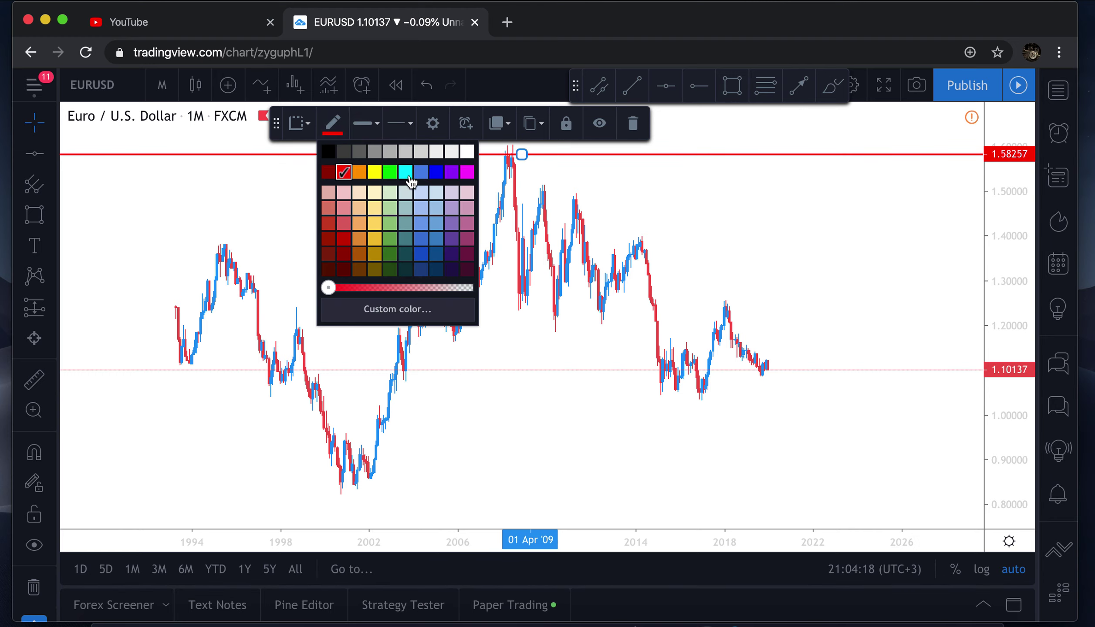
left_click(425, 256)
left_click(371, 212)
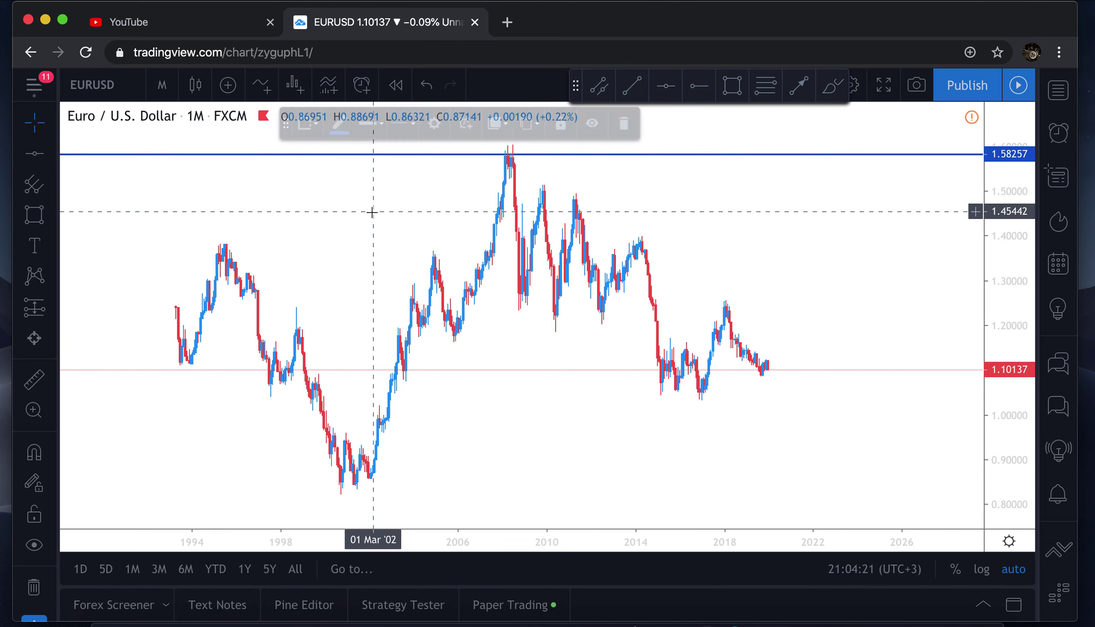
Step: Set the color of the horizontal line at the 2008 peak to bright cyan
left_click(547, 155)
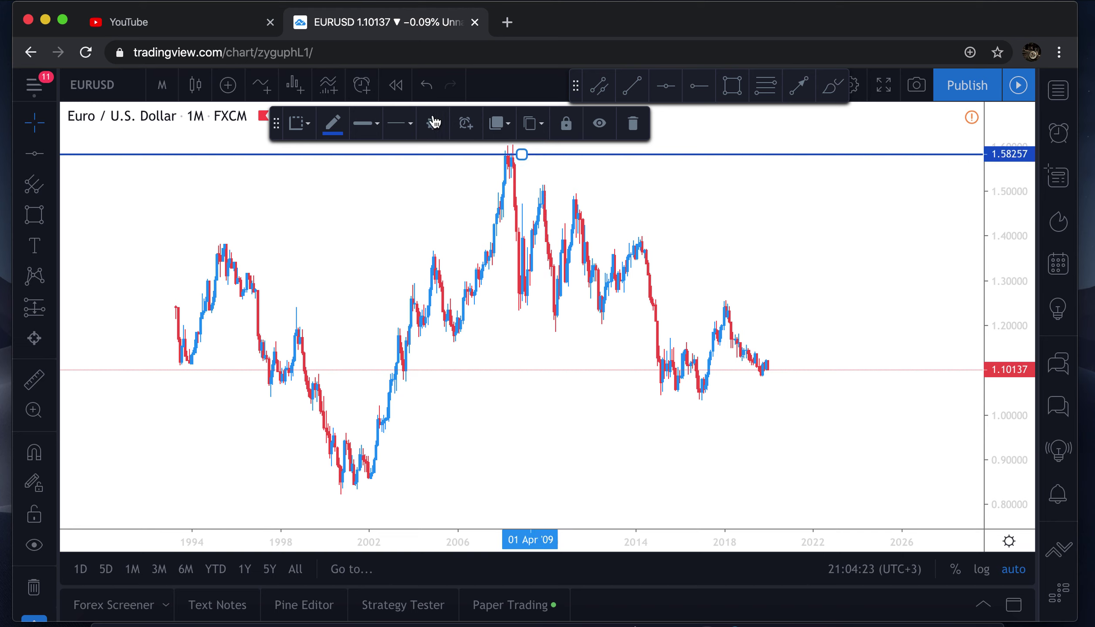
left_click(333, 134)
left_click(405, 172)
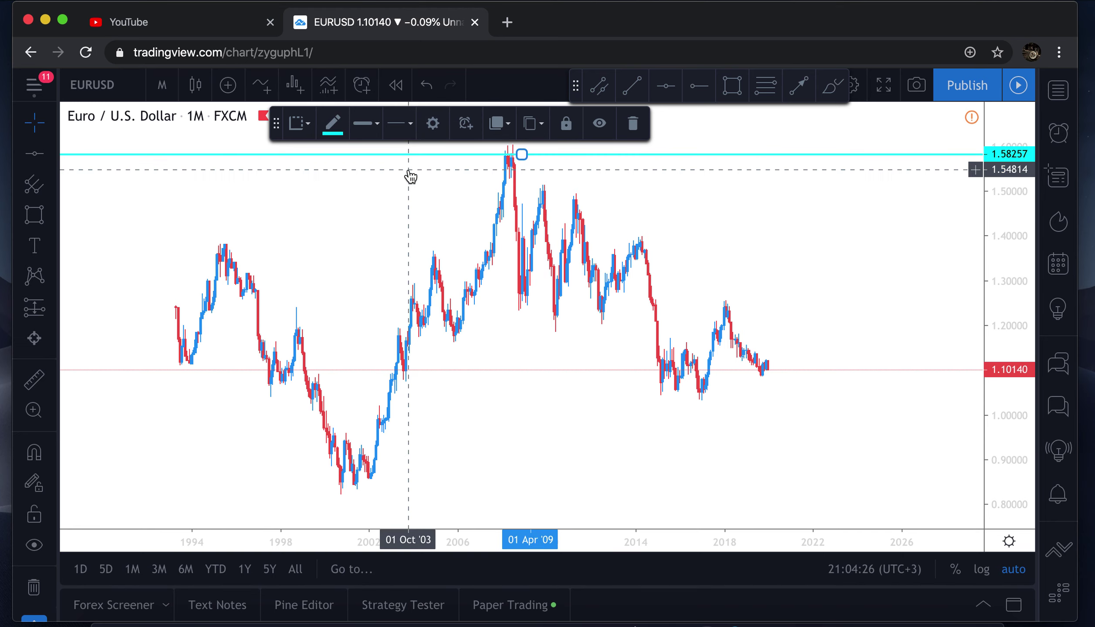
left_click(390, 207)
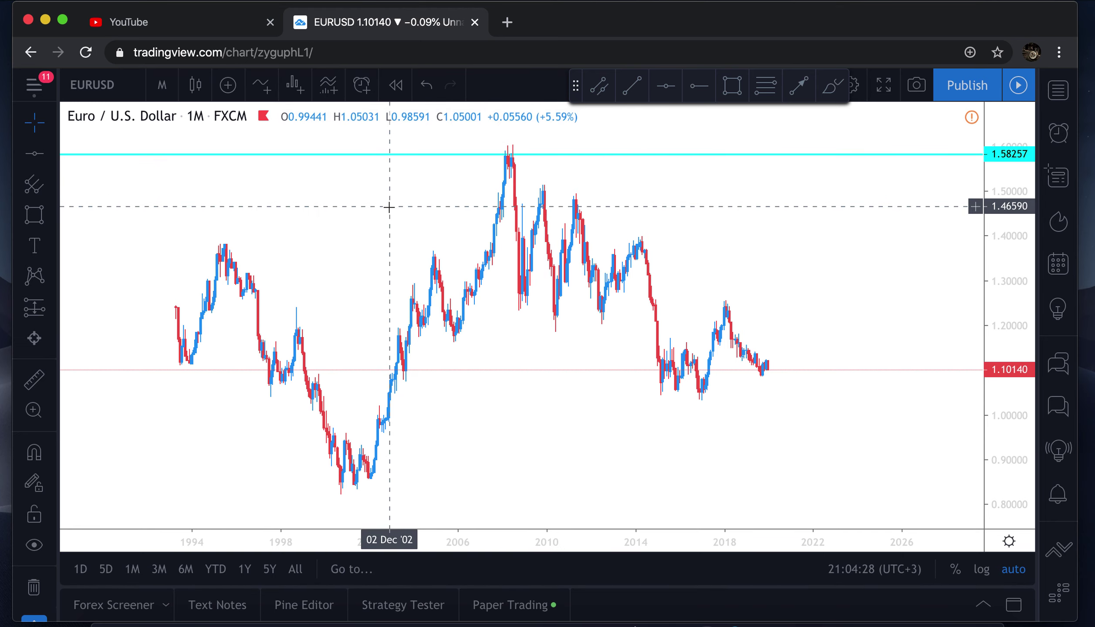
Step: Draw a horizontal line under the 2000–2002 lows and fine-tune its level to about 0.8405
left_click(667, 88)
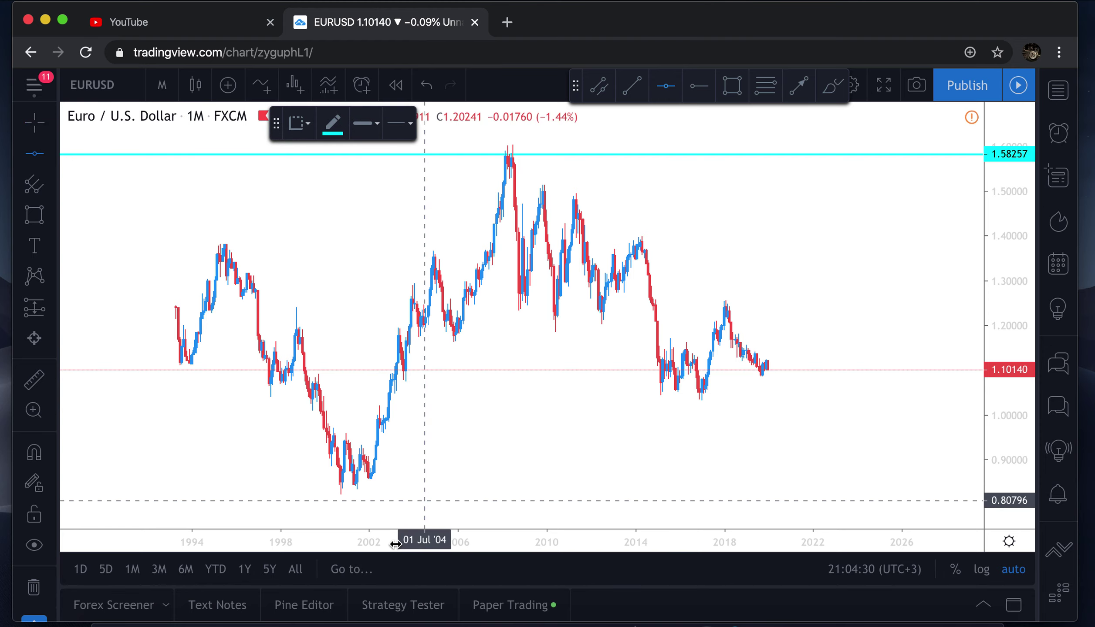
left_click(406, 484)
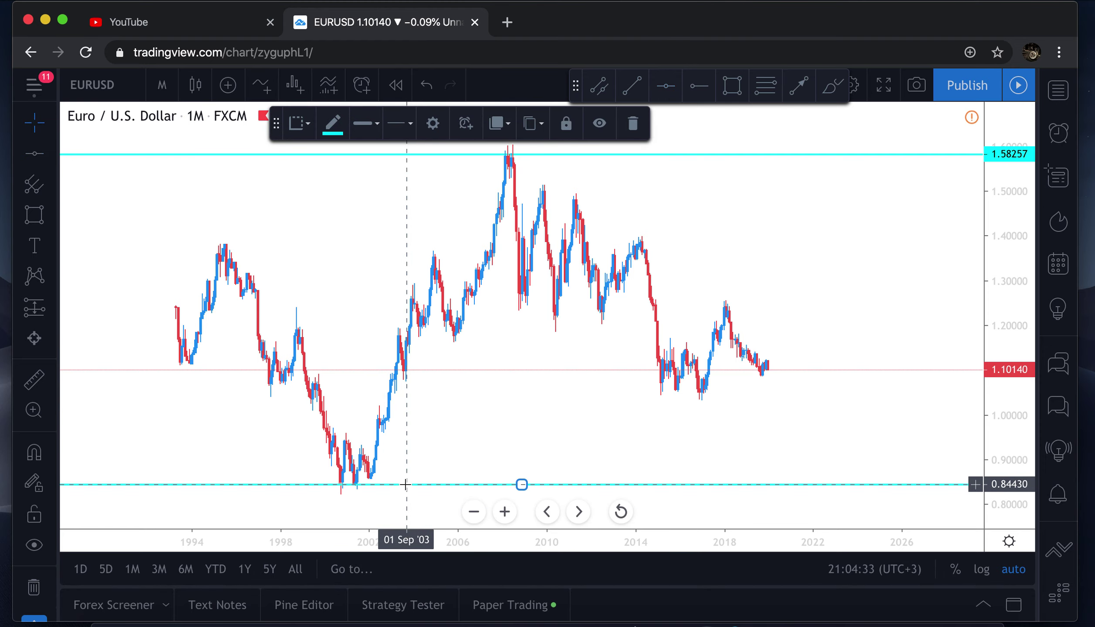
left_click(533, 426)
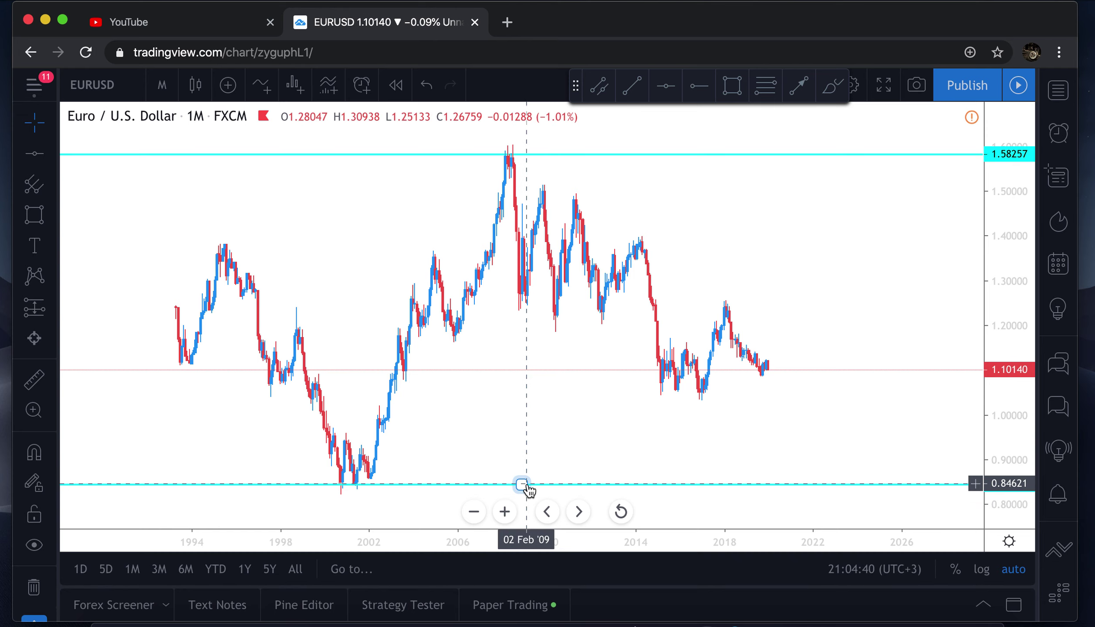
left_click_drag(526, 484, 524, 486)
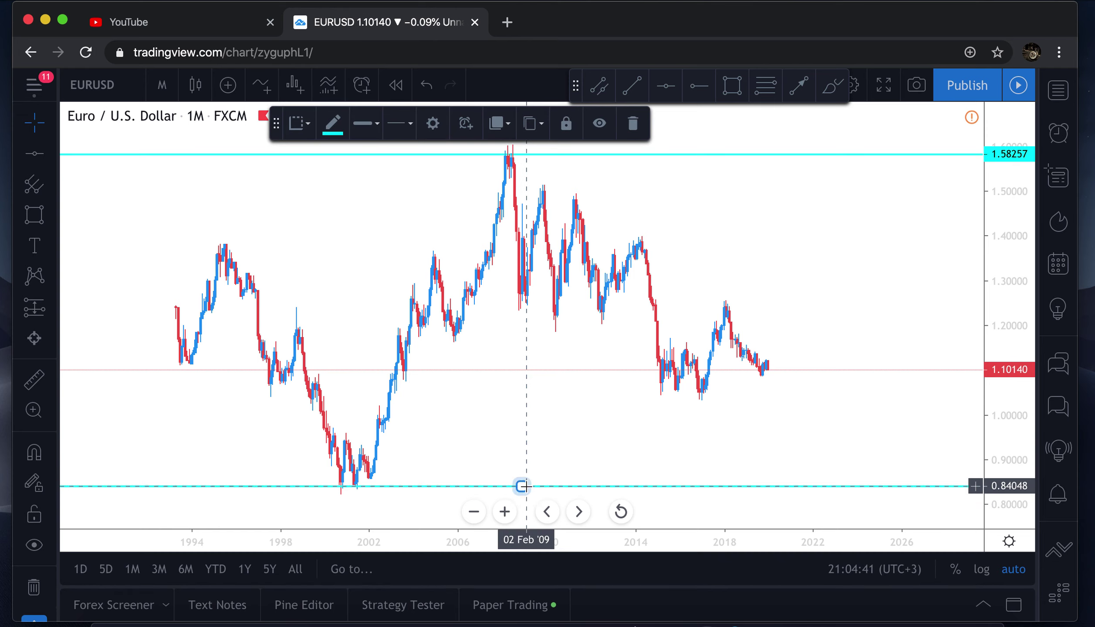
left_click(557, 427)
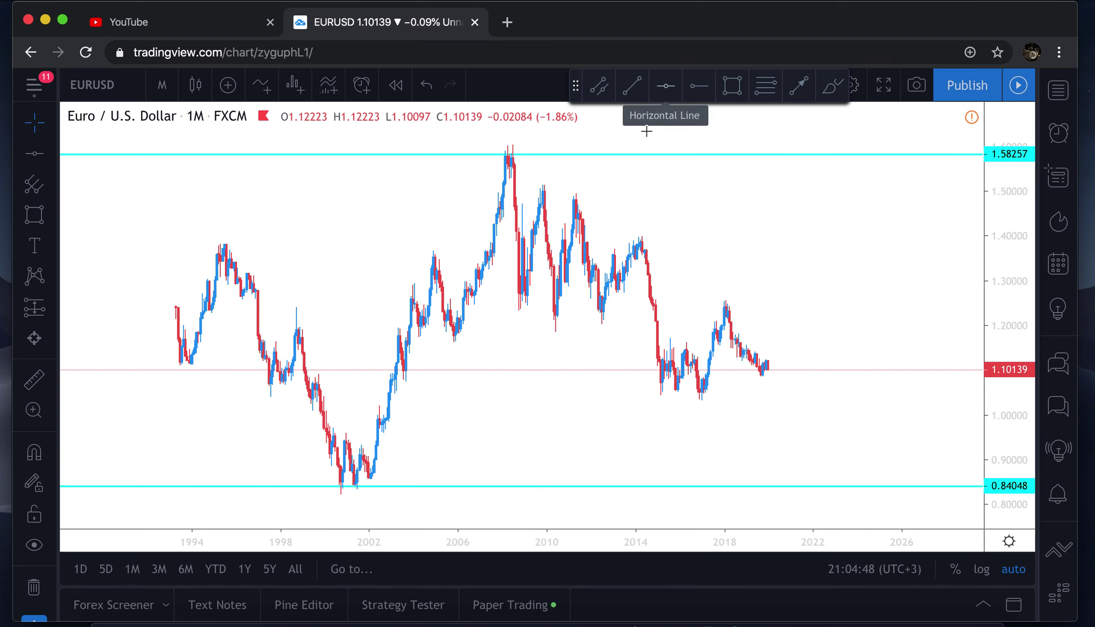
Step: Draw a horizontal line near the 2011 peak at about 1.4812
left_click(657, 160)
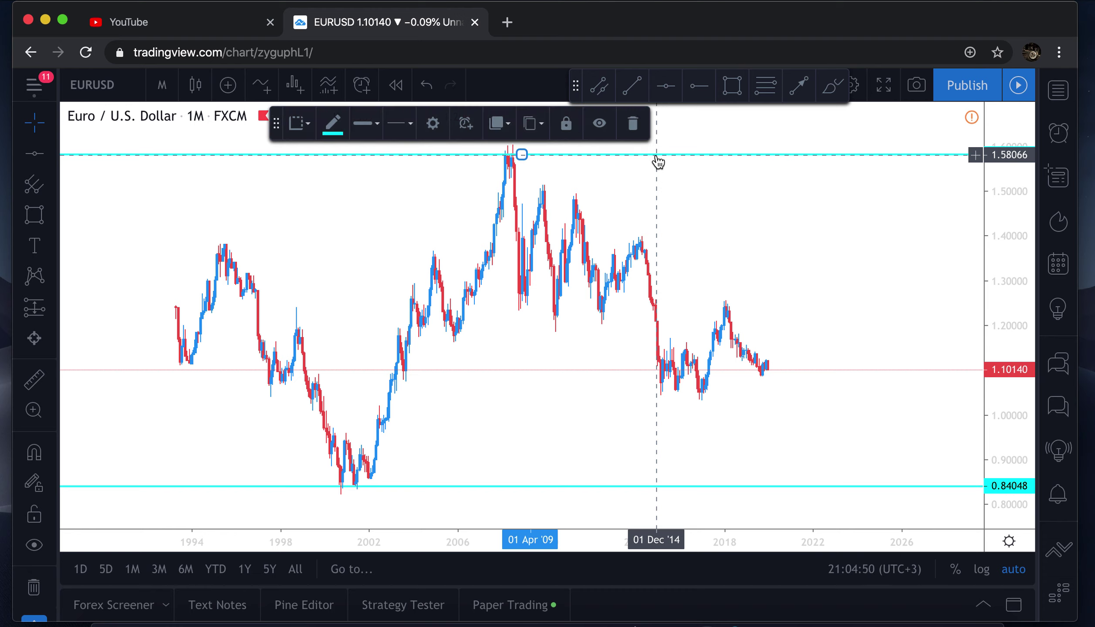
left_click(535, 422)
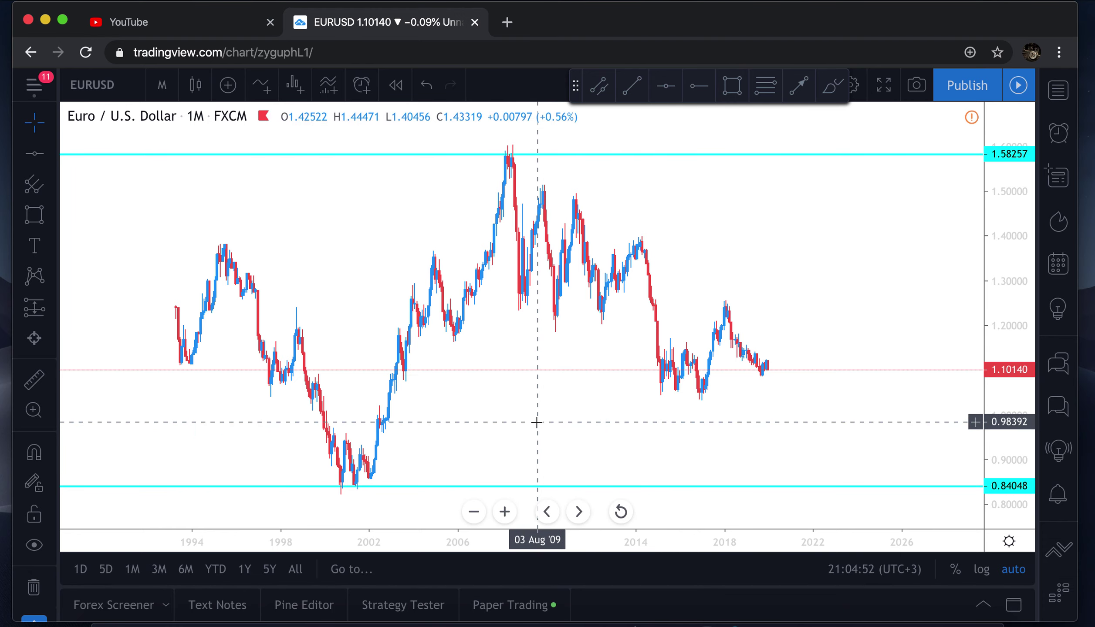
left_click(666, 86)
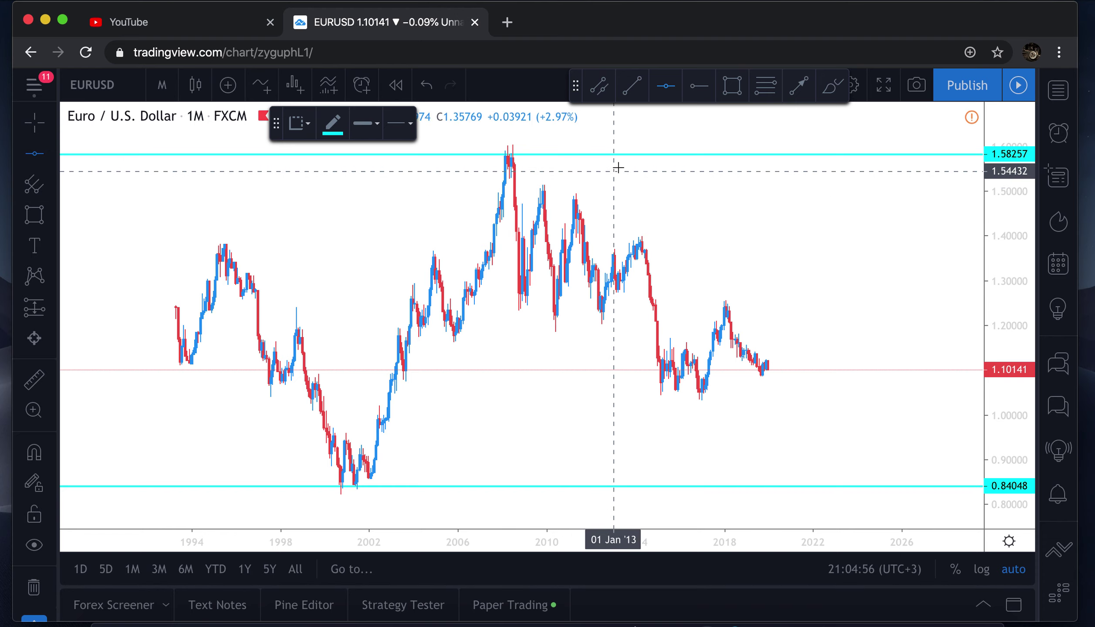
left_click(604, 158)
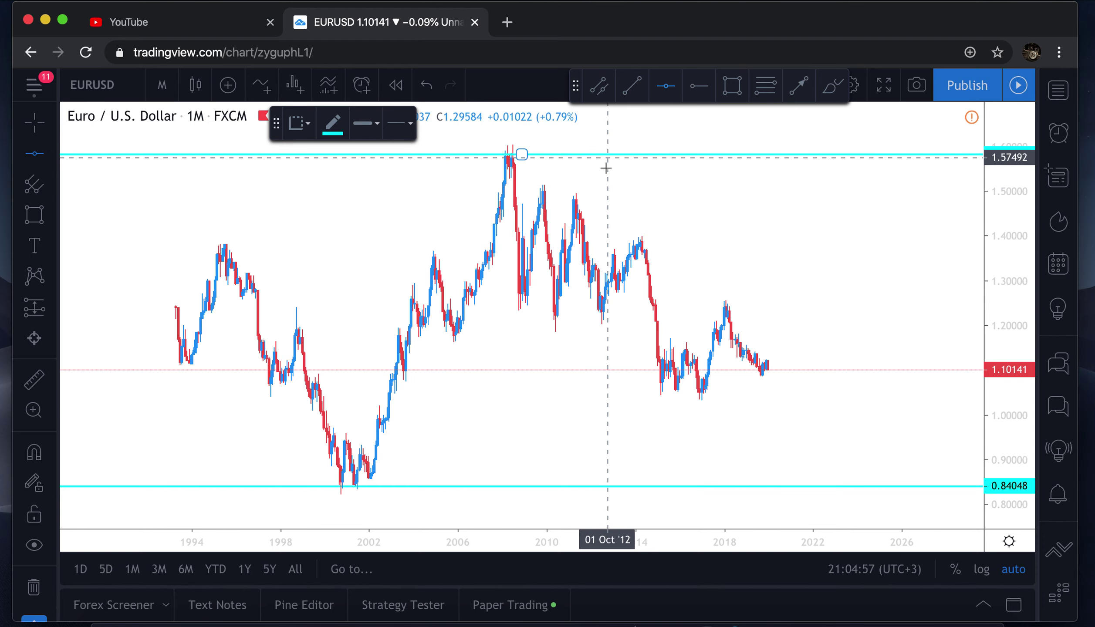
left_click(601, 200)
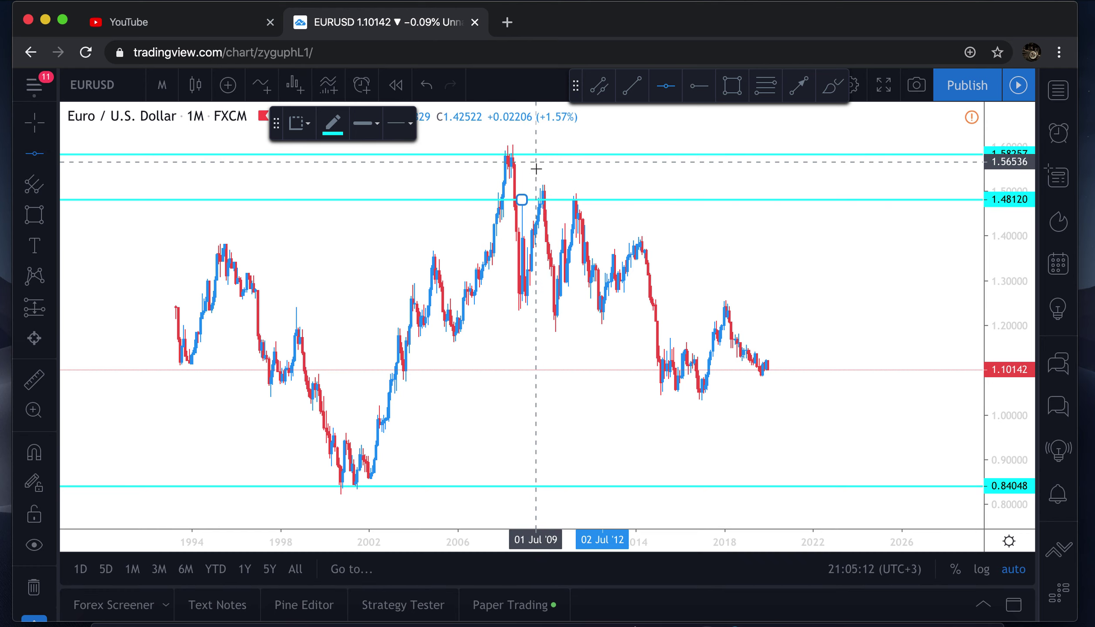
Step: Add a horizontal line near the 2009 peak at about 1.5003
left_click(534, 190)
left_click(543, 179)
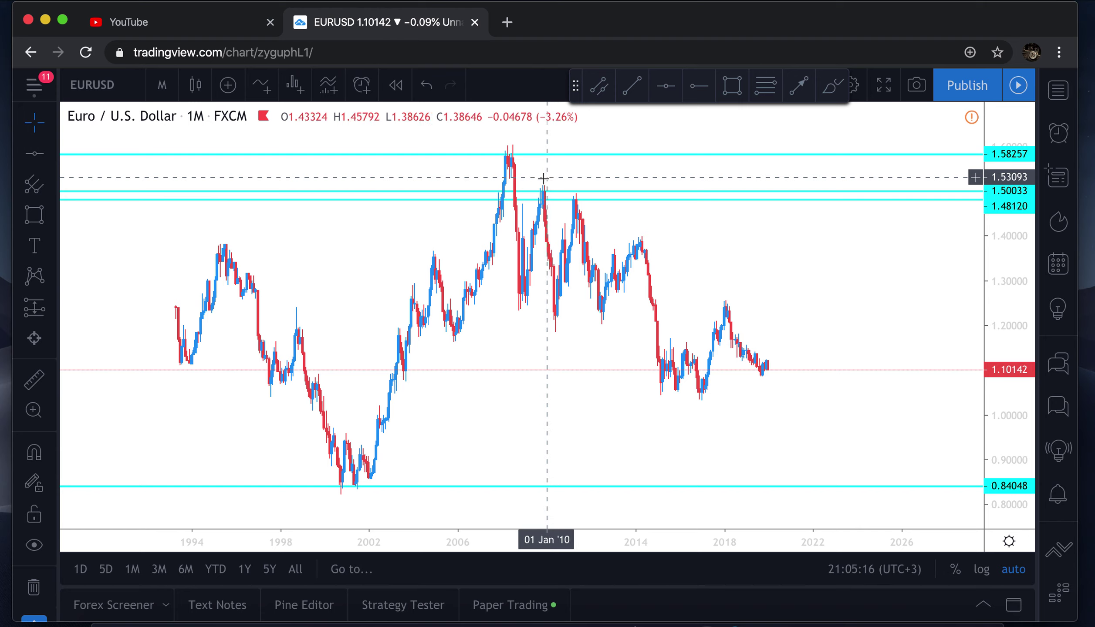
left_click_drag(526, 190, 525, 191)
left_click(583, 174)
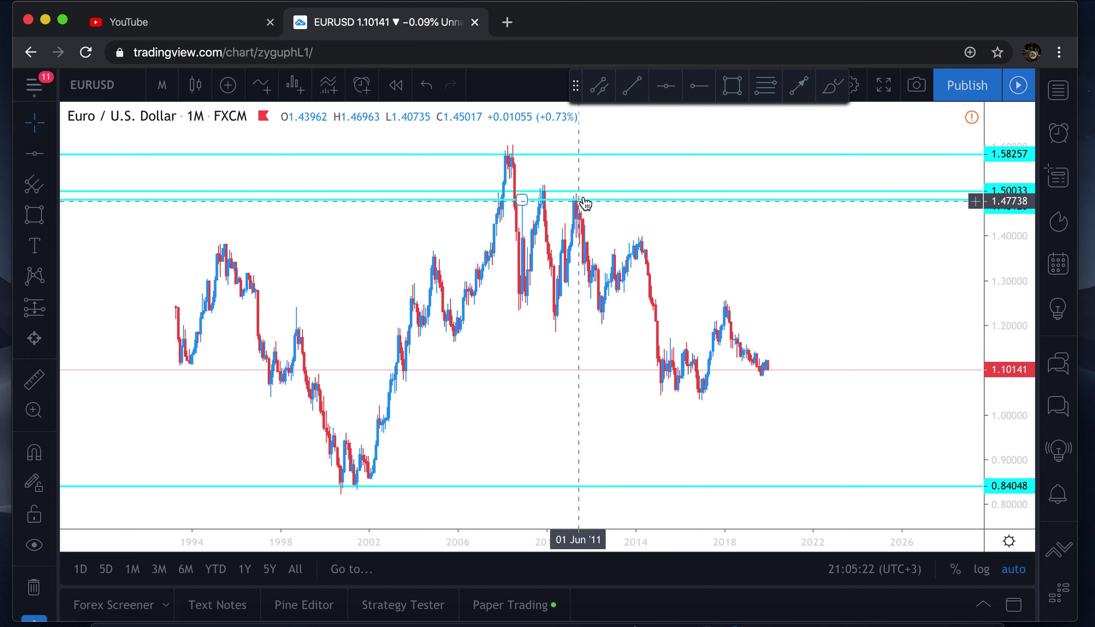
Step: Draw horizontal lines at about 1.0490 along the 2015–2017 lows and about 1.3894 at the 2014 peak
left_click(672, 99)
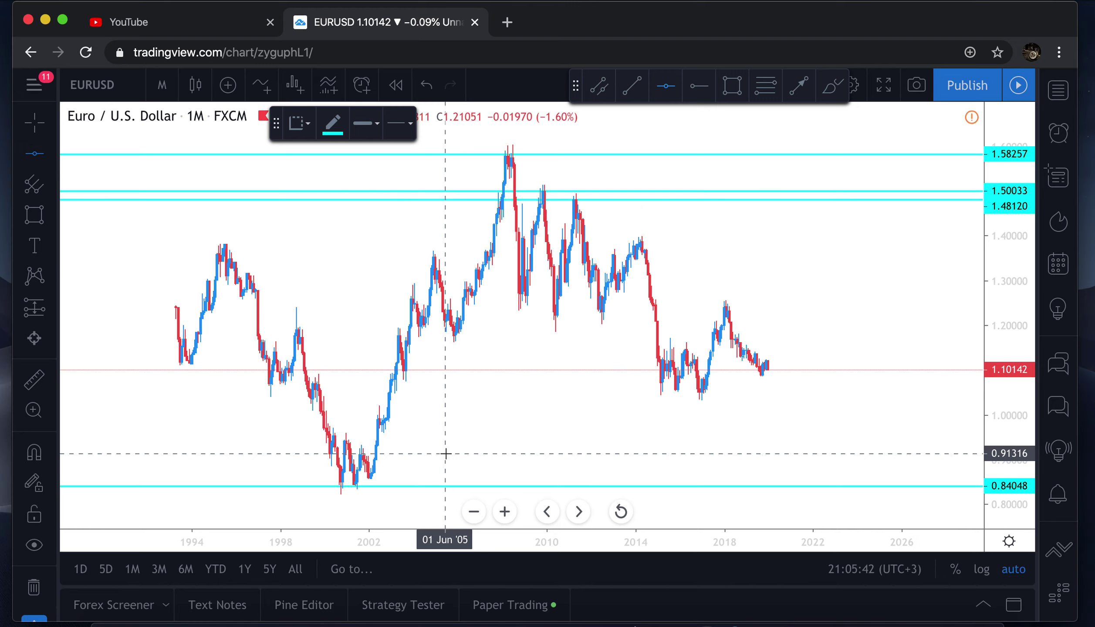
left_click(466, 392)
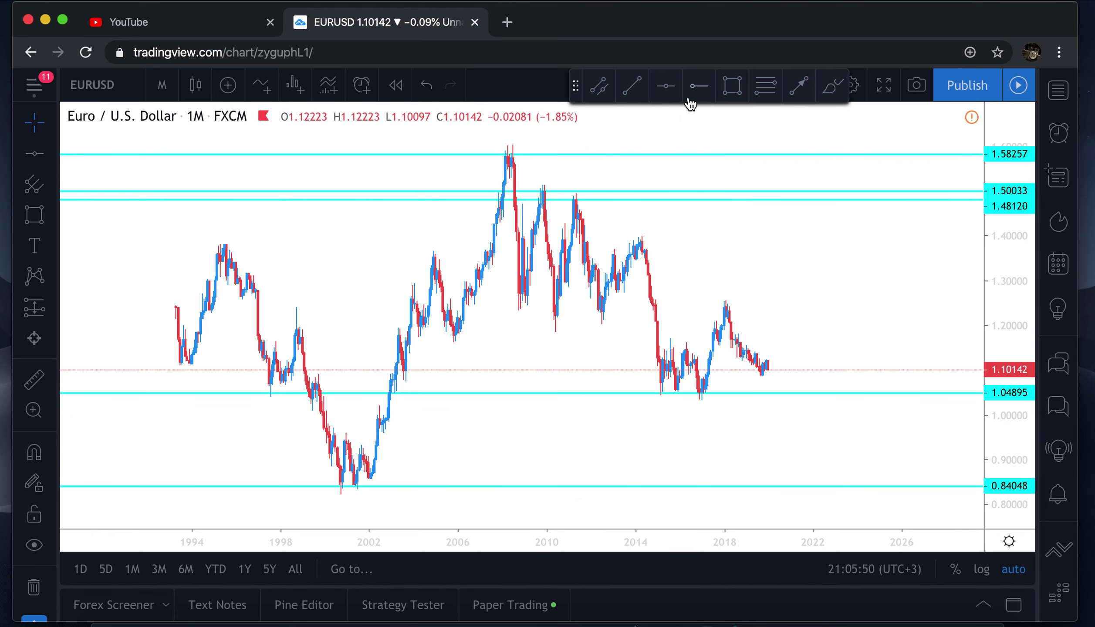
left_click(673, 97)
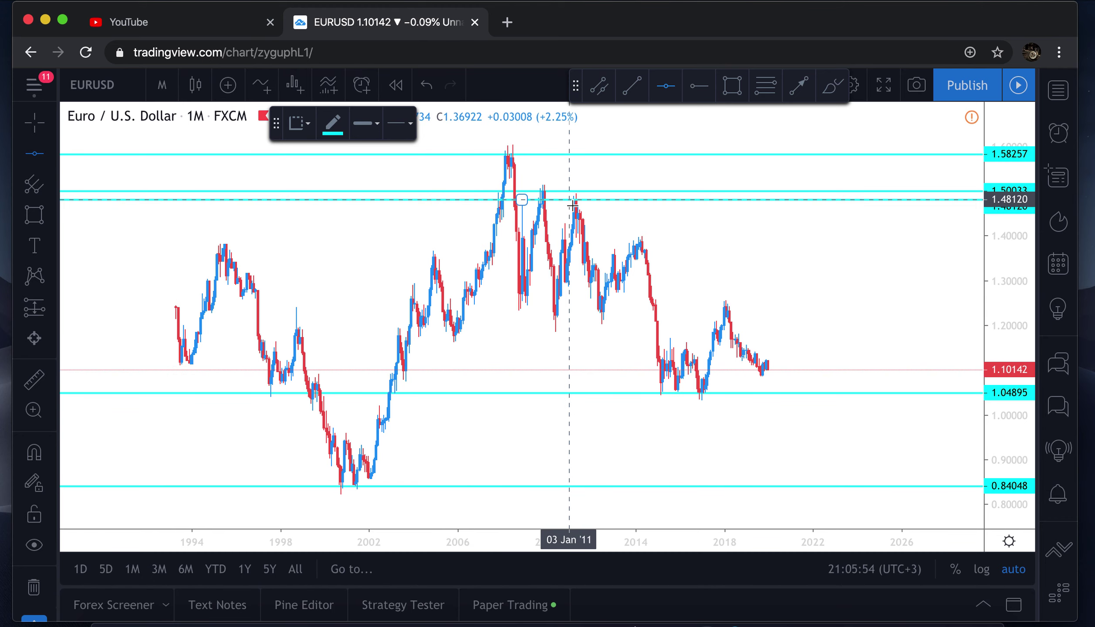
left_click(577, 240)
left_click(680, 225)
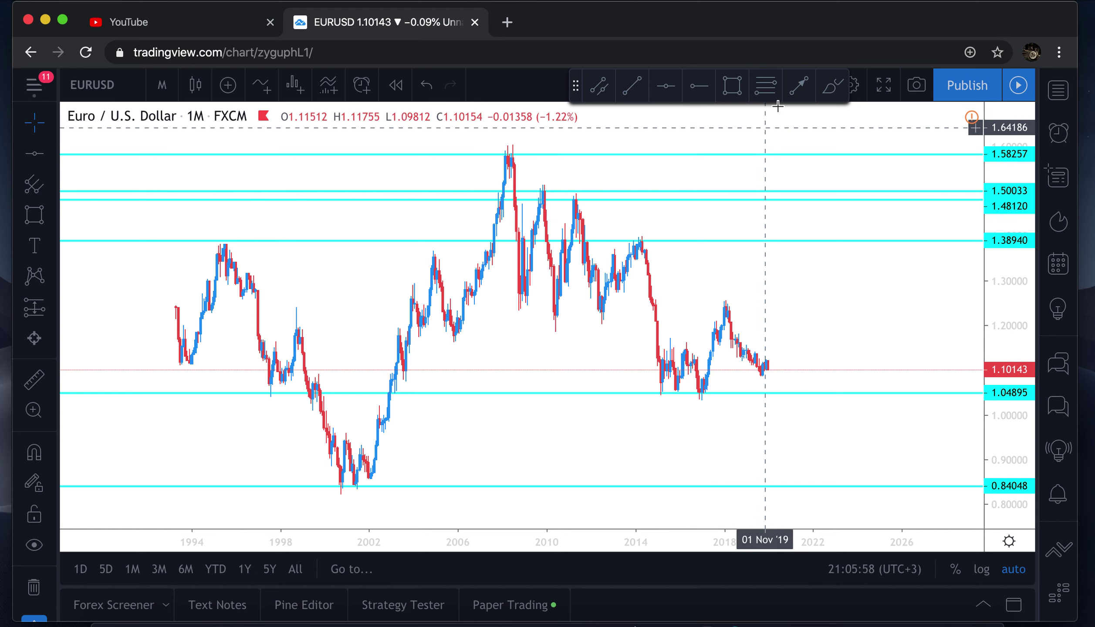
Step: Add horizontal lines at about 1.2192 near the 2008–2012 lows and about 1.3569 near the 2005 peak
left_click(668, 97)
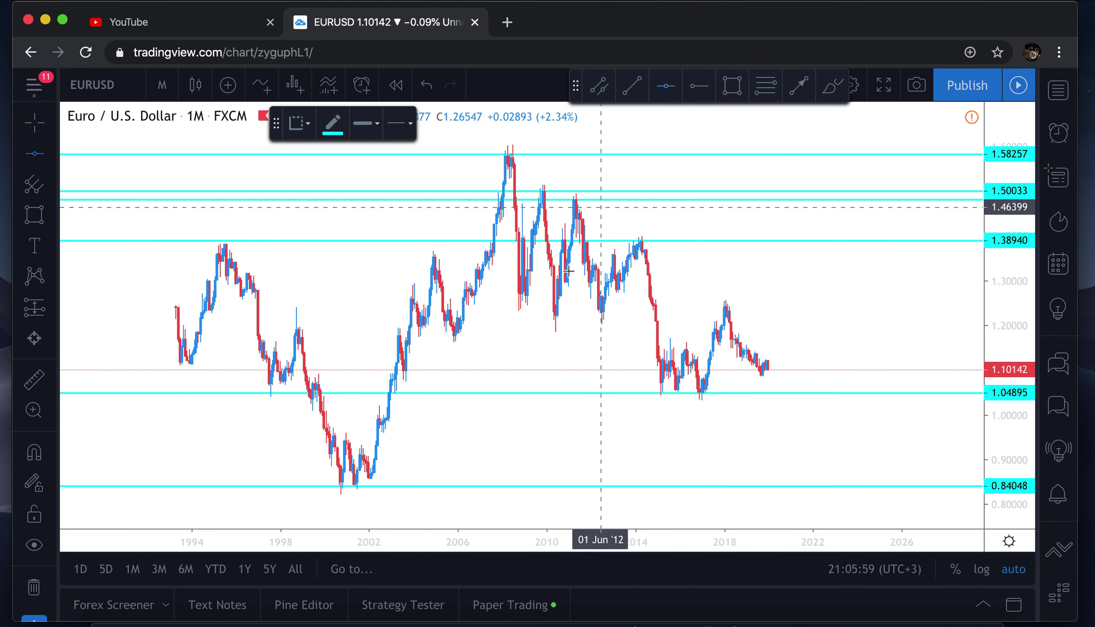
left_click(521, 317)
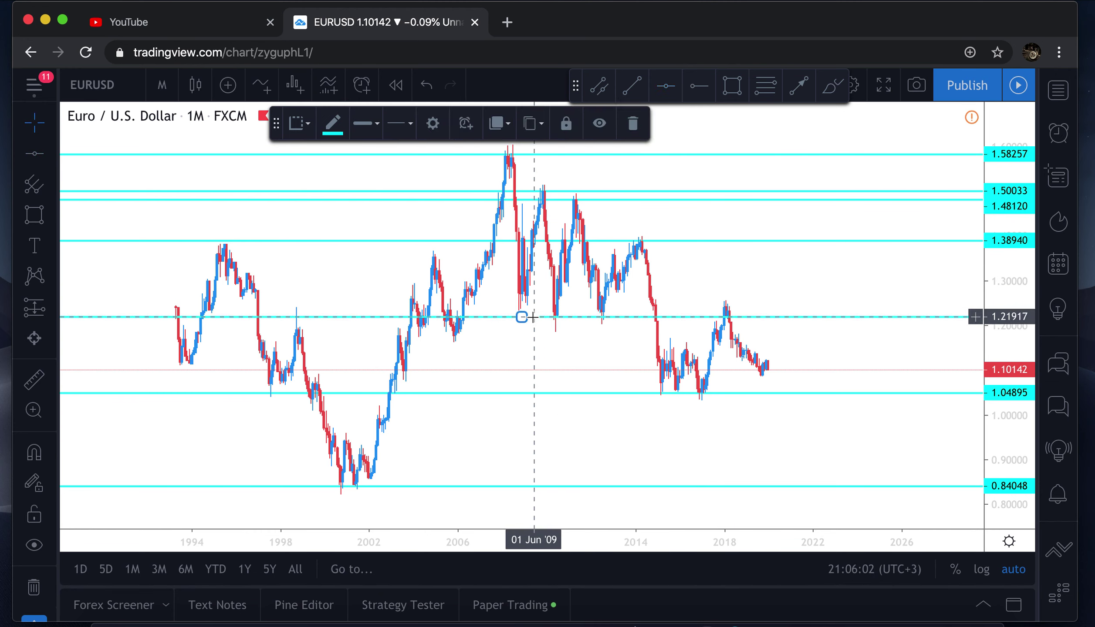
left_click(718, 297)
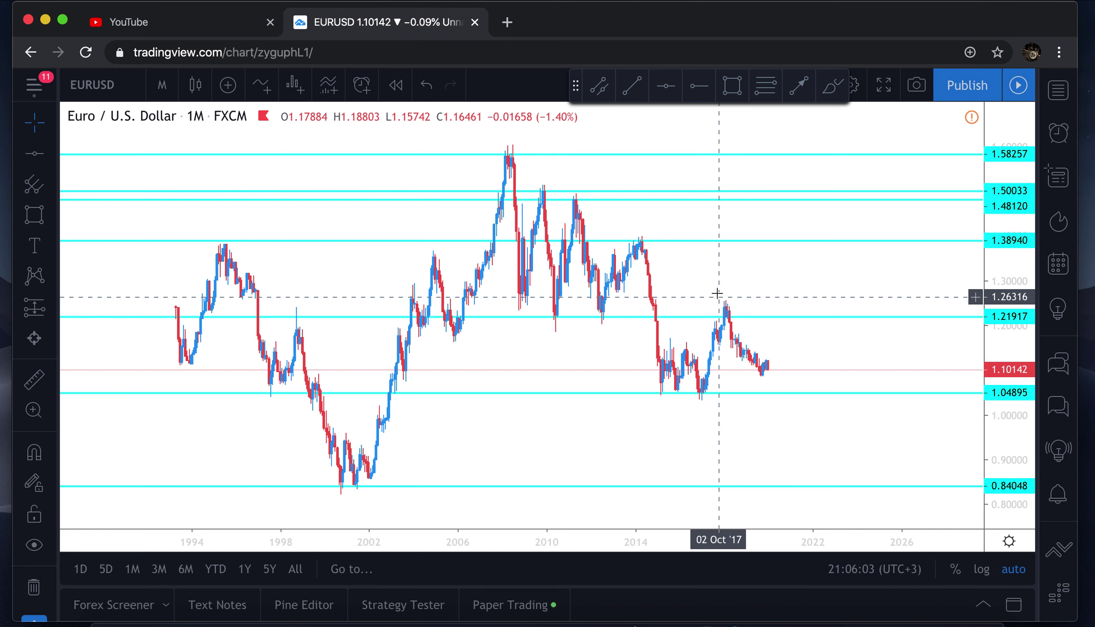
left_click(669, 89)
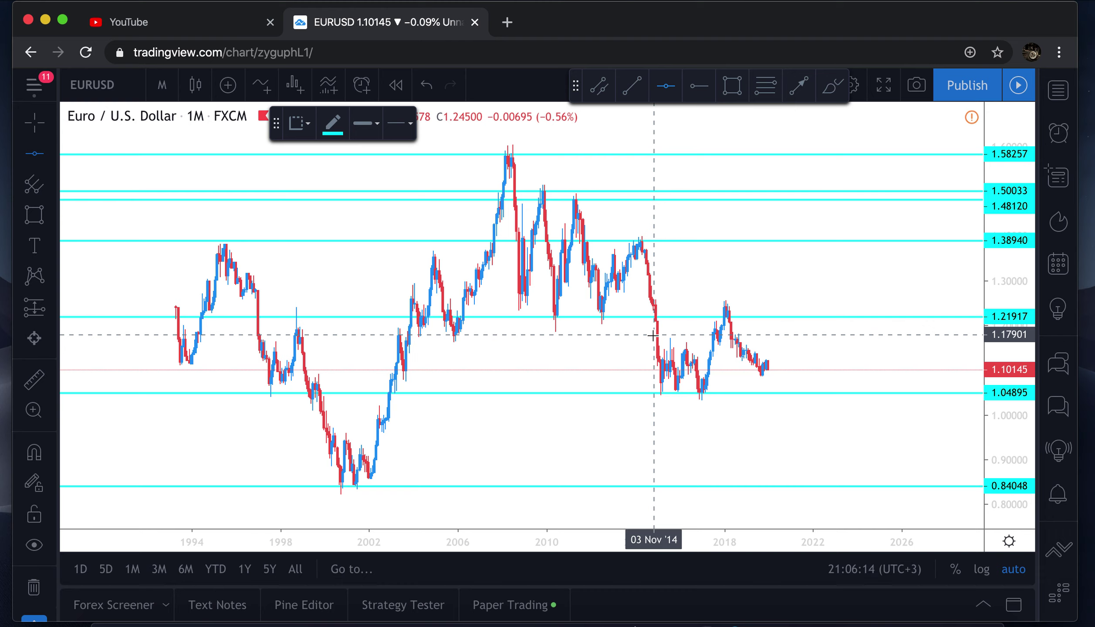
left_click(558, 255)
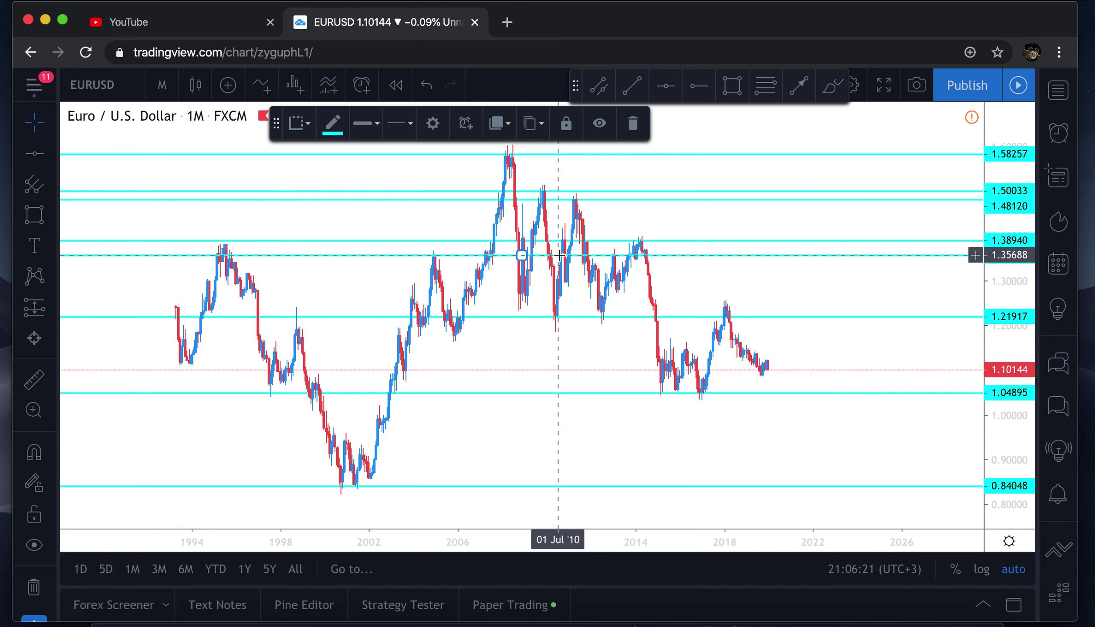
left_click(756, 287)
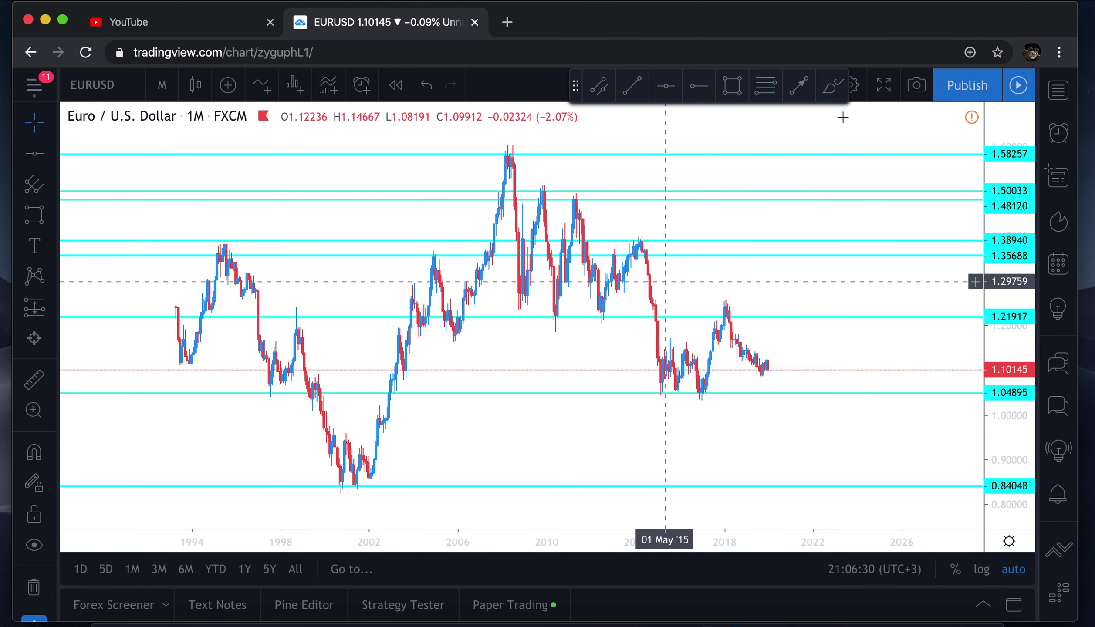
Step: Delete the horizontal line at about 1.5003 near the 2009 peak
left_click(691, 192)
key("Delete")
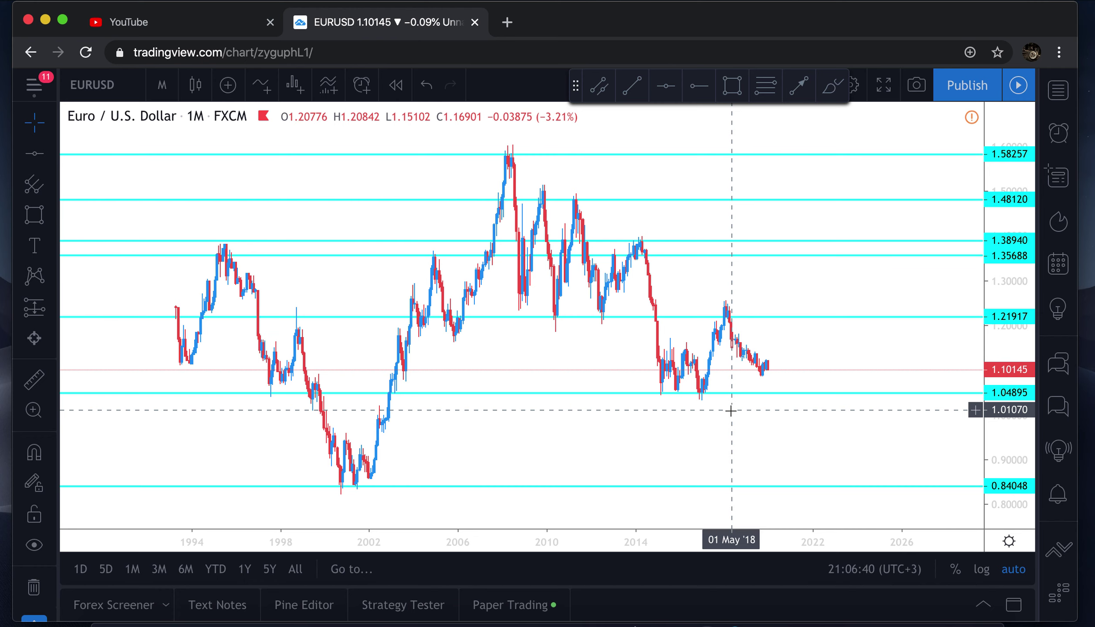
scroll(730, 411, "left", 3)
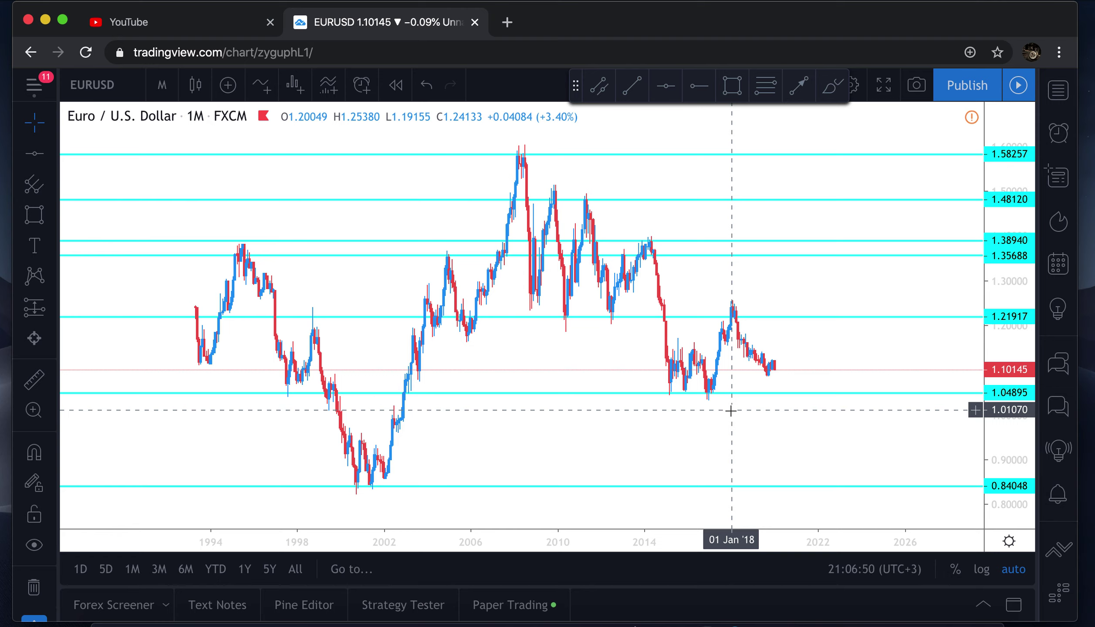
Step: Switch the EURUSD chart to the 1-week interval and dismiss the advertisement covering it
left_click(160, 89)
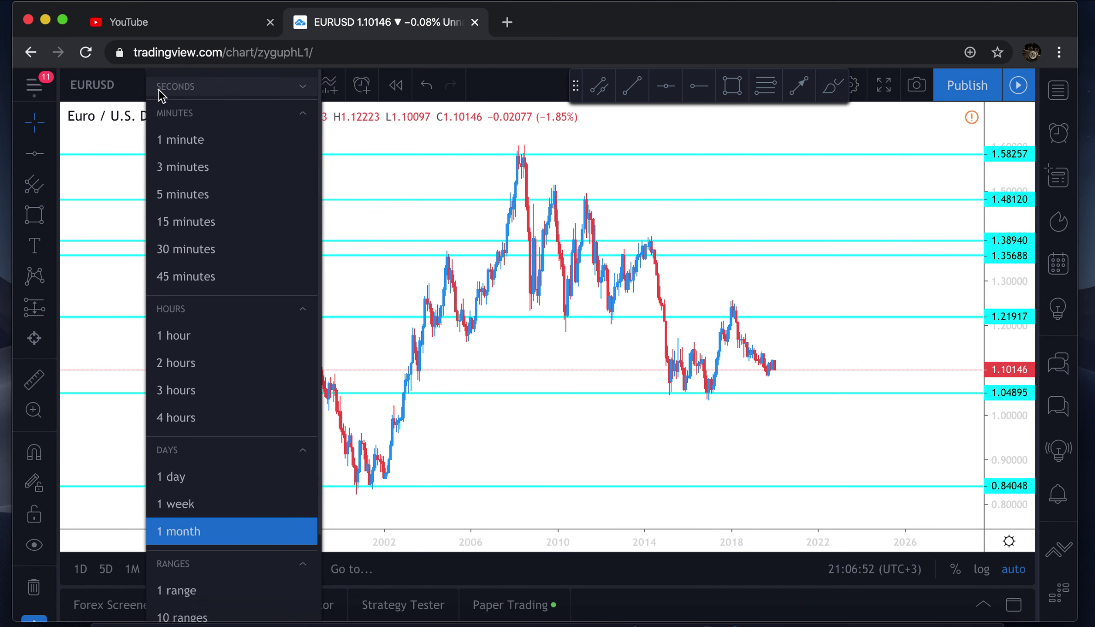
left_click(179, 507)
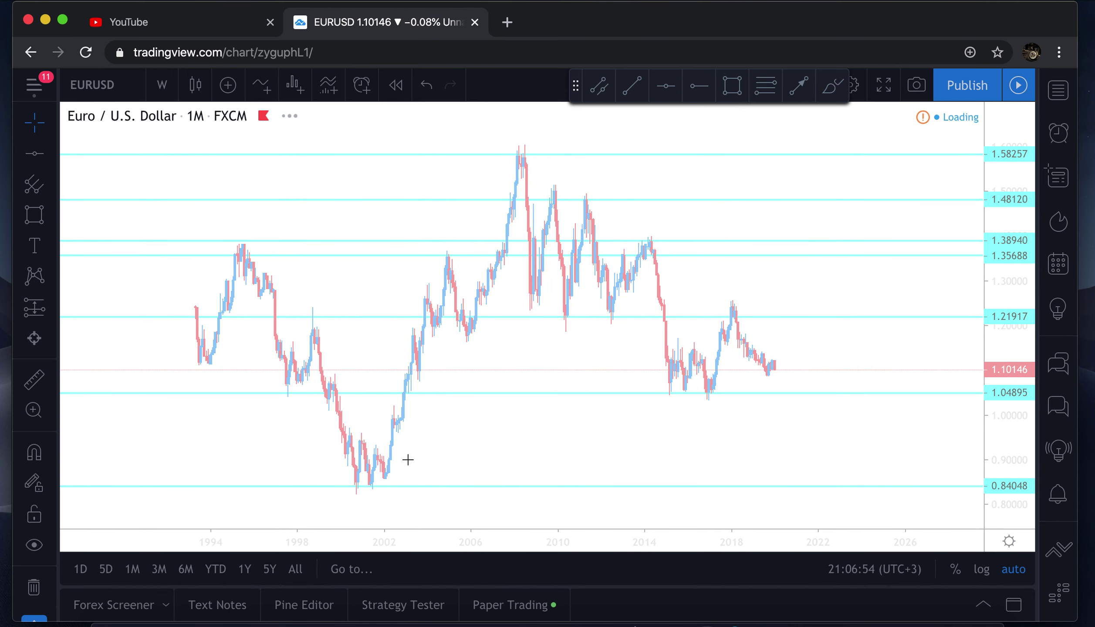
scroll(408, 460, "down", 3)
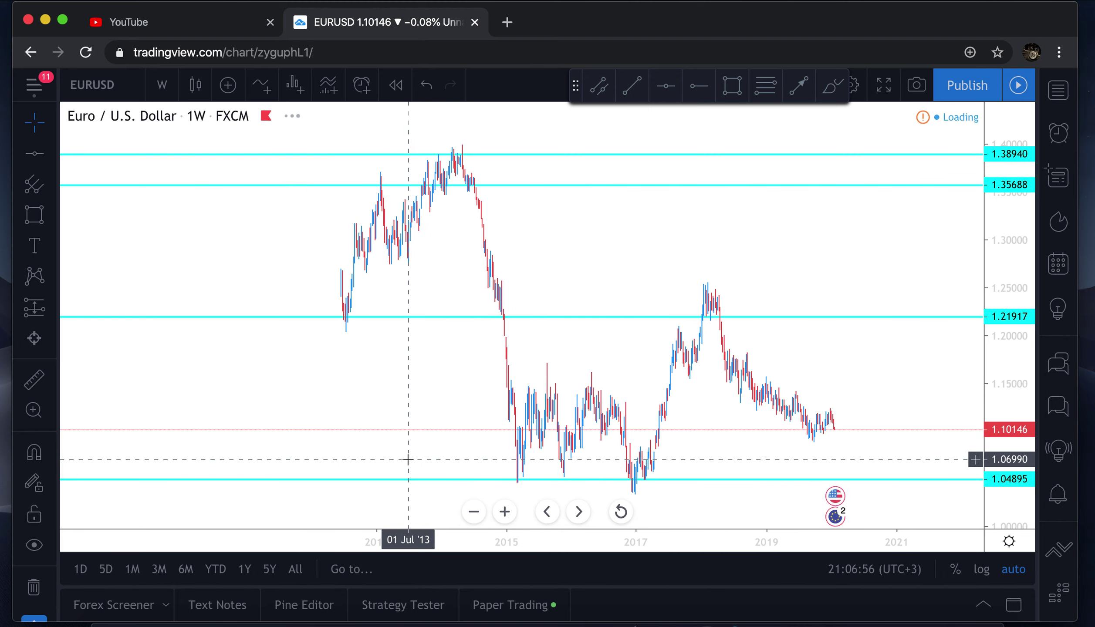
scroll(408, 460, "up", 4)
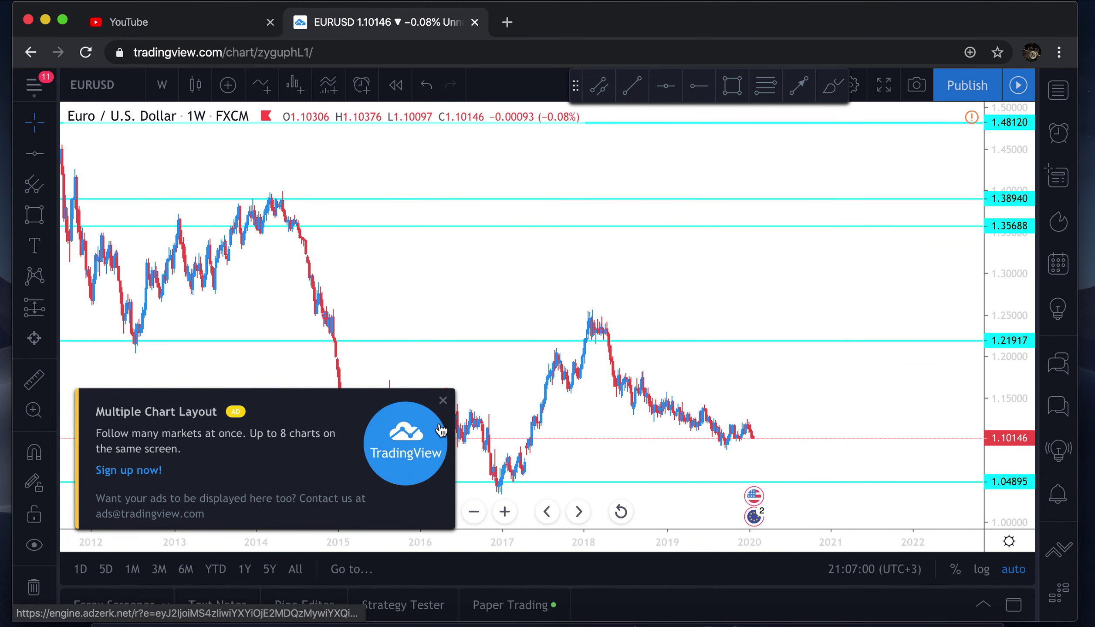
left_click(440, 401)
scroll(439, 401, "up", 2)
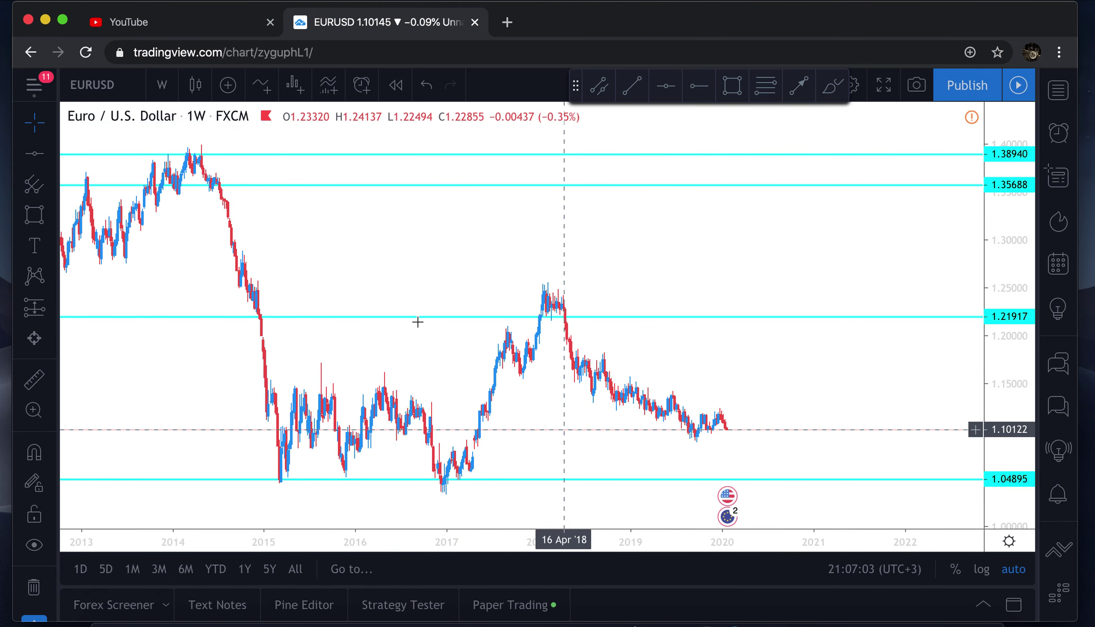
Step: Draw a horizontal line at about 1.2801 along the 2013 lows on the weekly chart
scroll(449, 366, "down", 4)
scroll(440, 366, "down", 5)
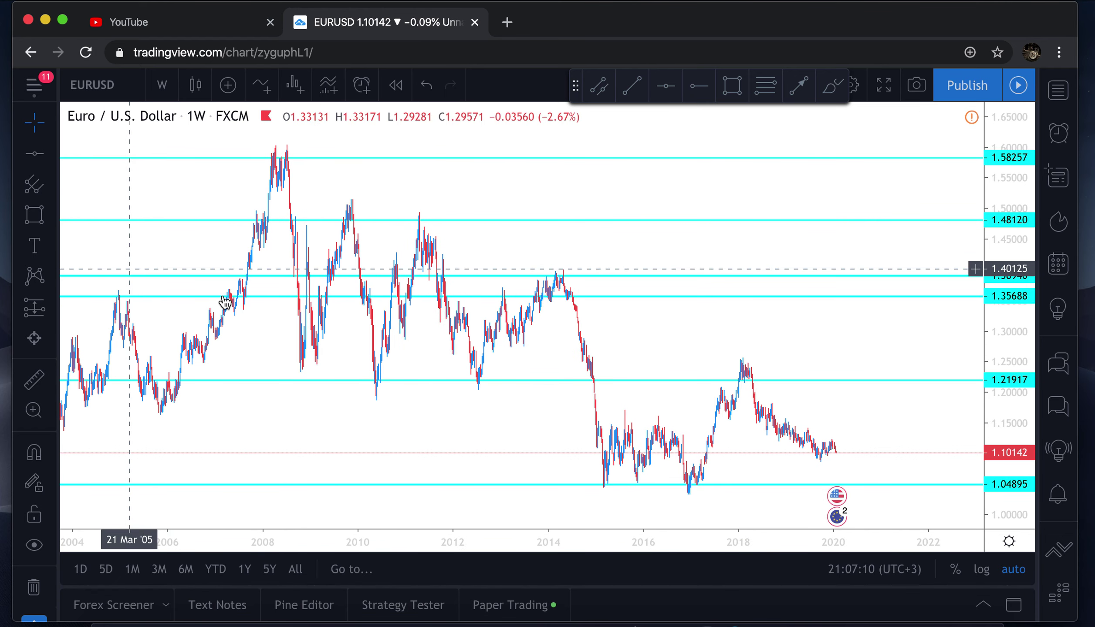
scroll(239, 301, "down", 3)
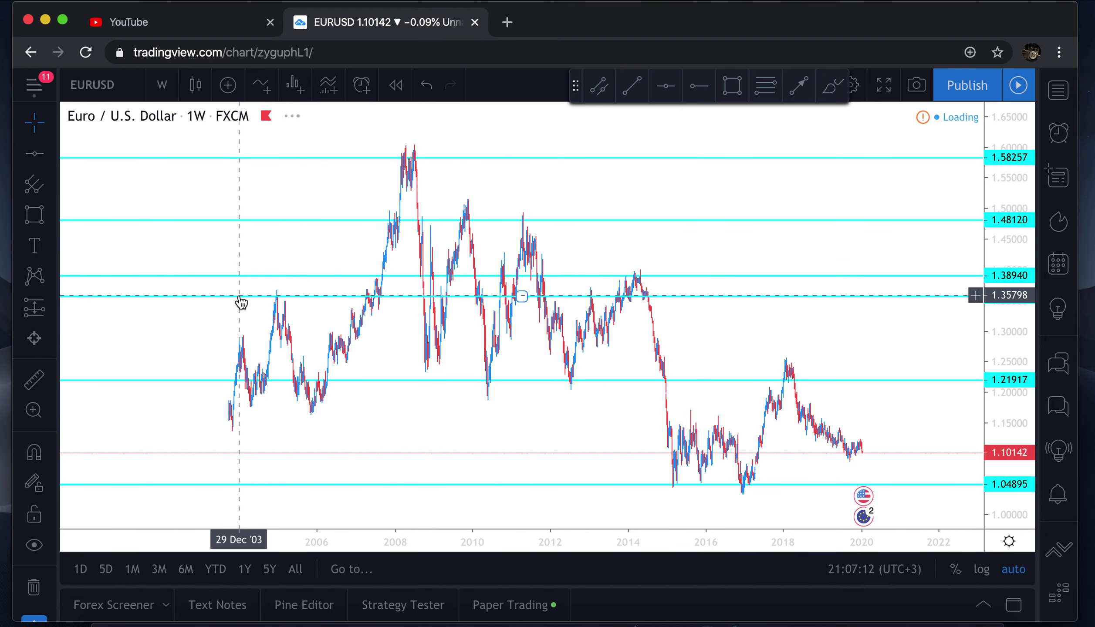
scroll(240, 301, "up", 3)
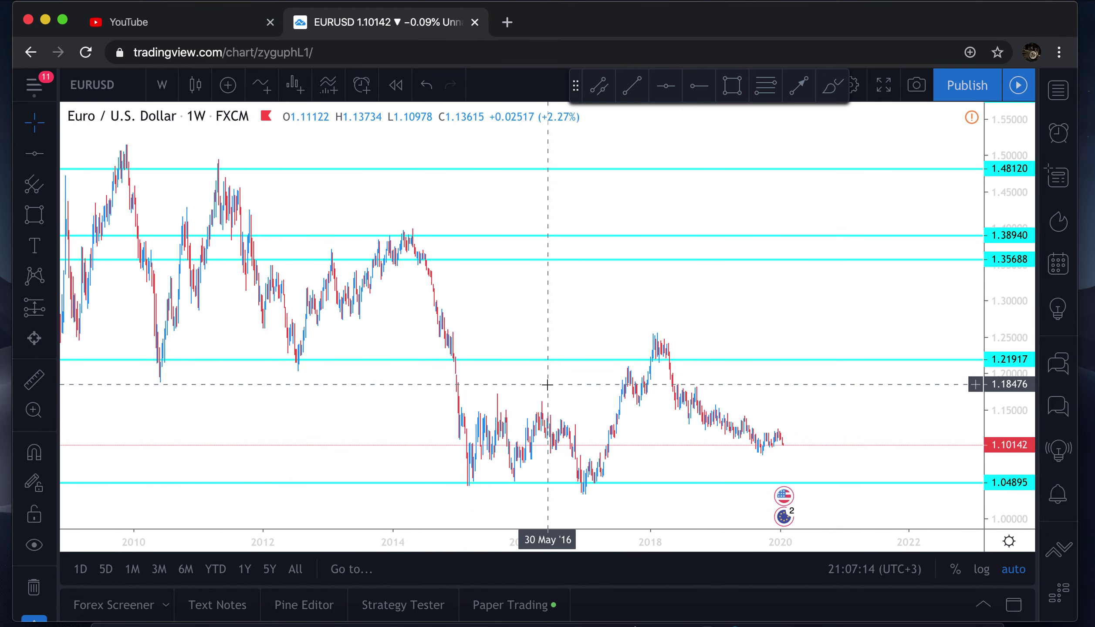
scroll(547, 385, "up", 3)
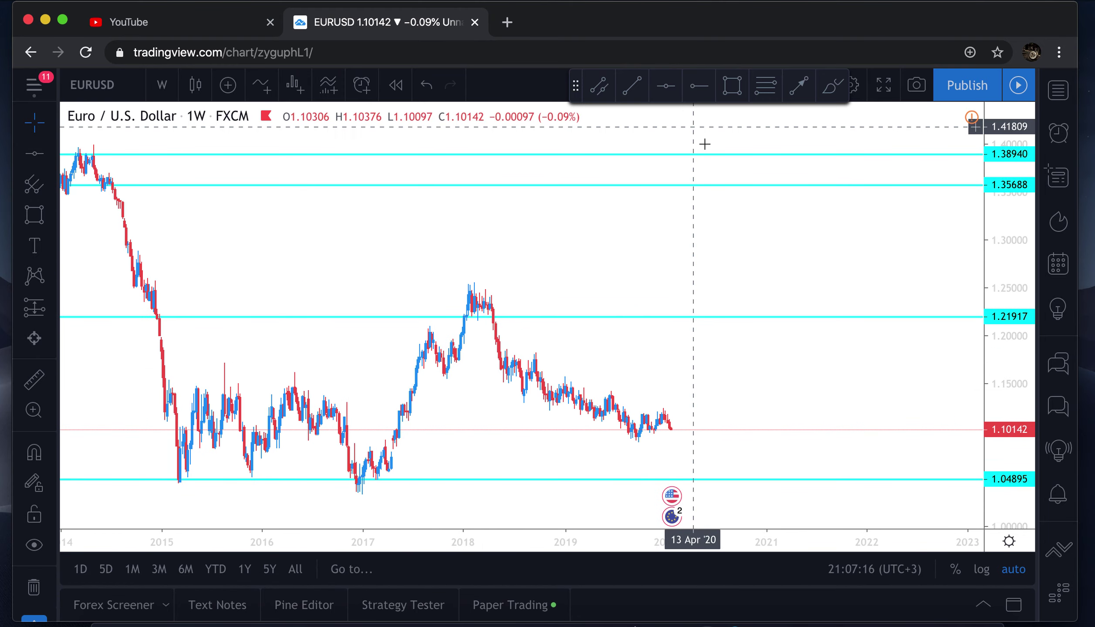
left_click(666, 85)
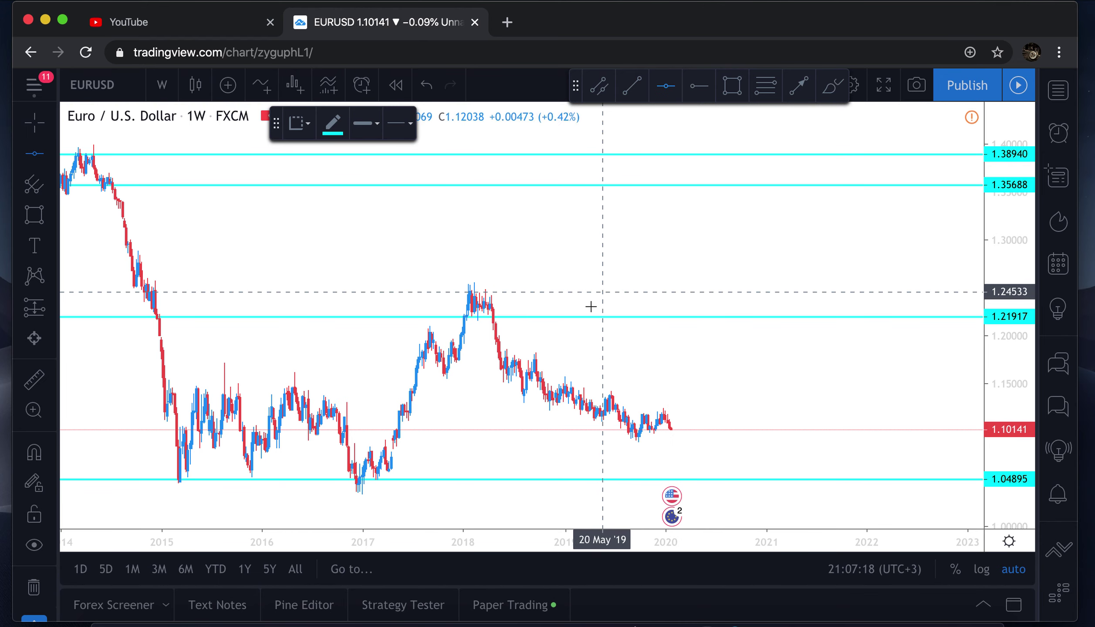
scroll(553, 341, "down", 3)
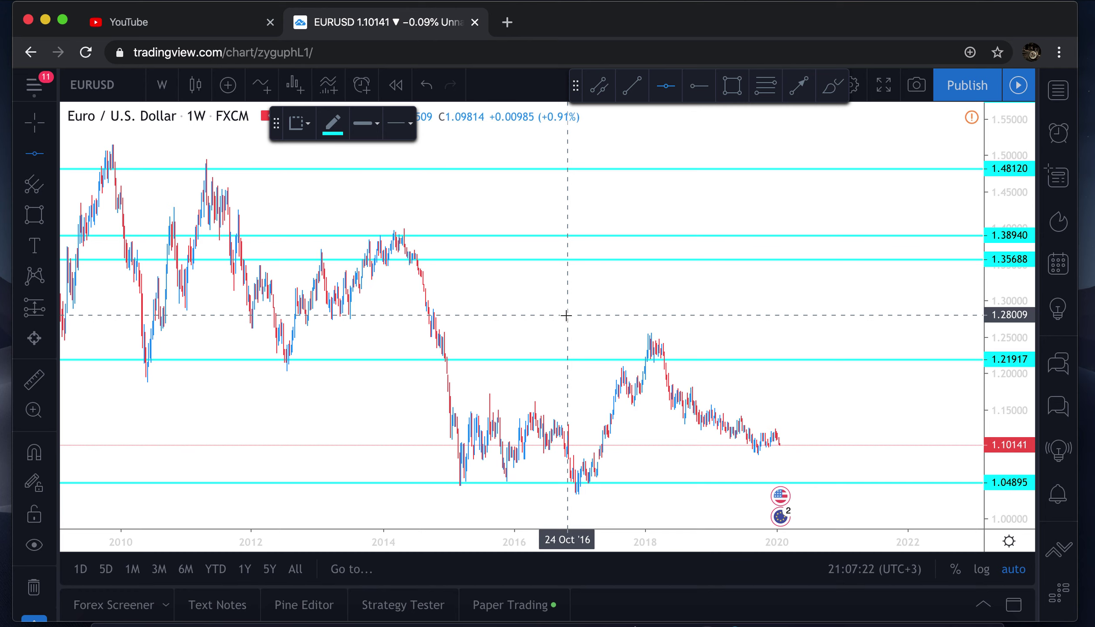
left_click(565, 315)
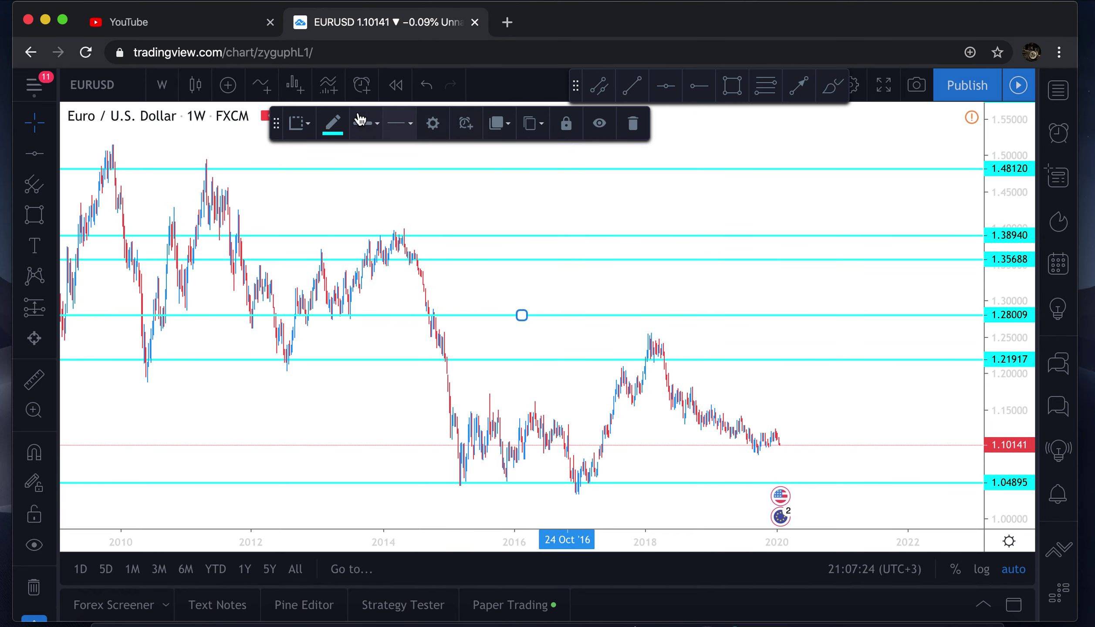
Step: Recolour the line at about 1.2801 red and set its thickness to the second-thickest option
left_click(333, 125)
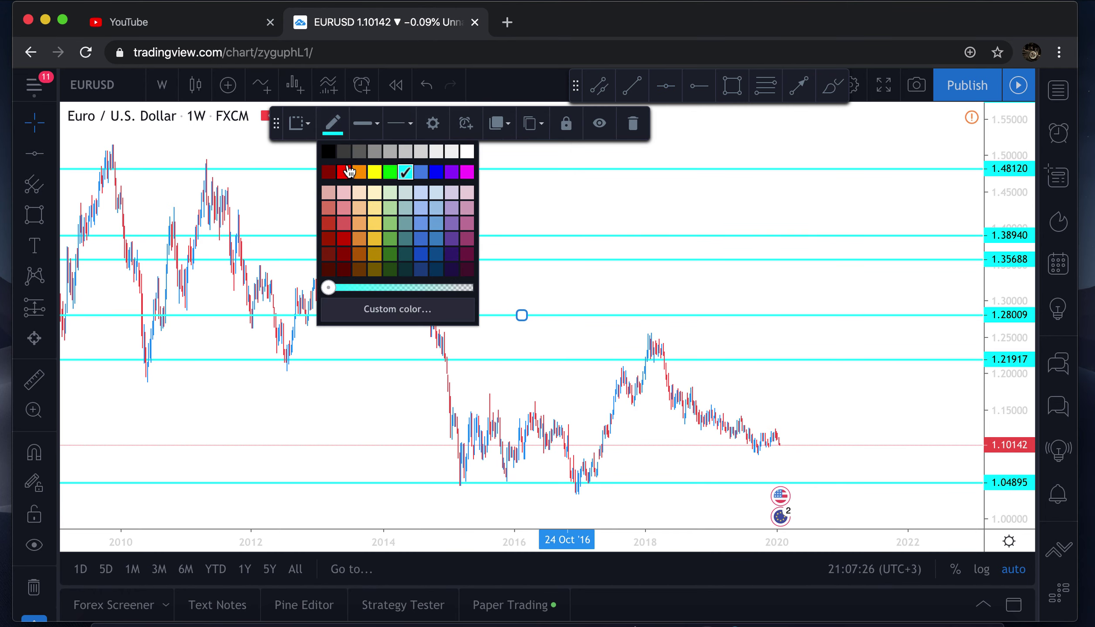
left_click(344, 173)
left_click(375, 124)
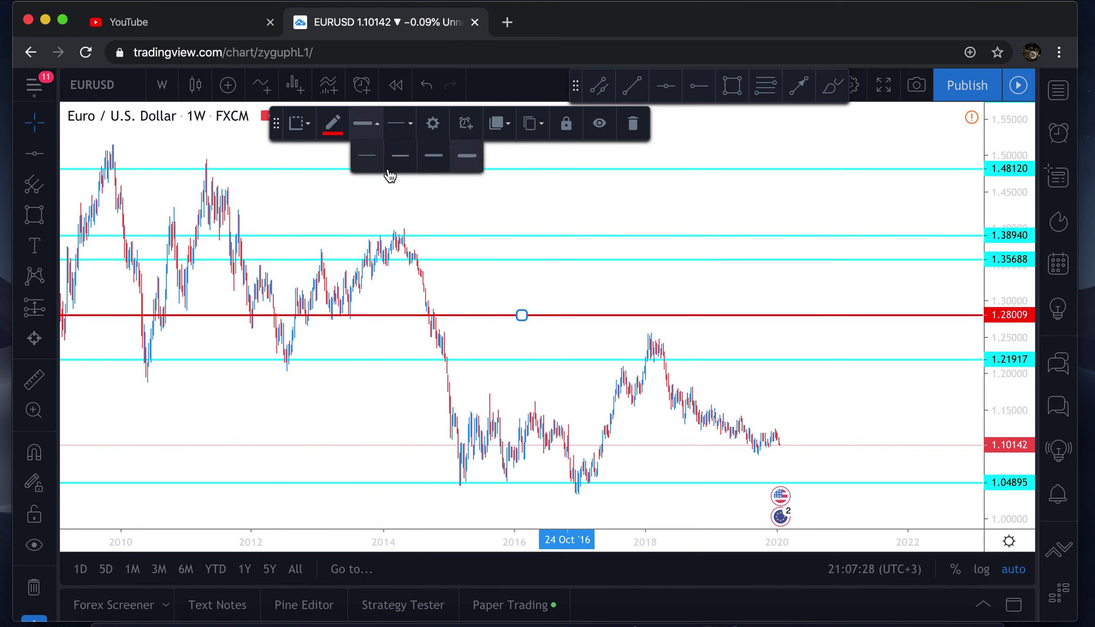
left_click(436, 166)
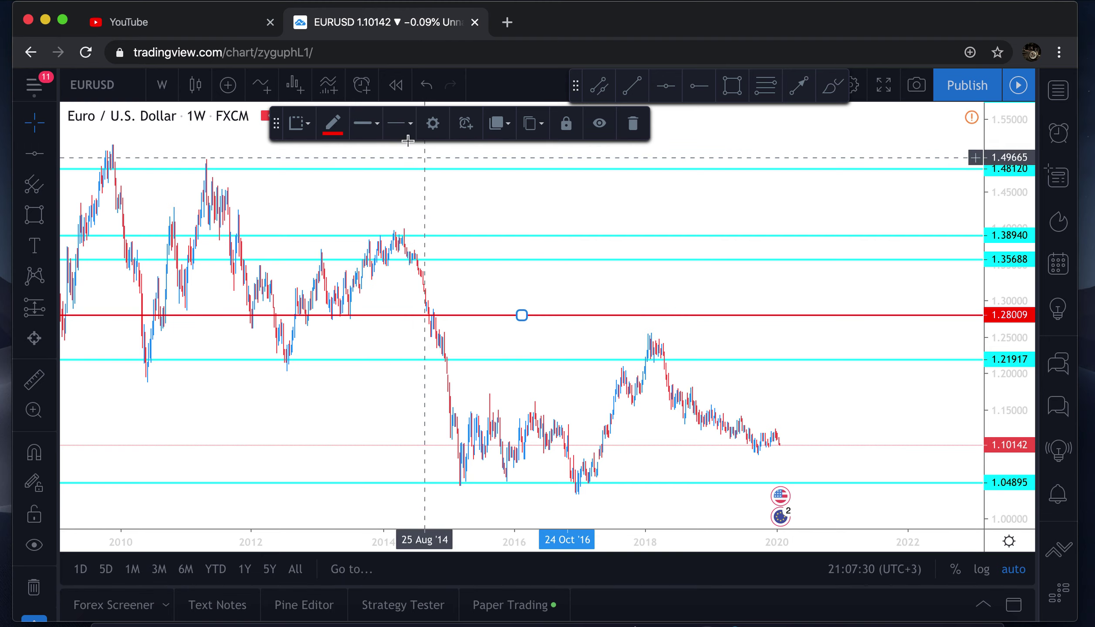
left_click(371, 138)
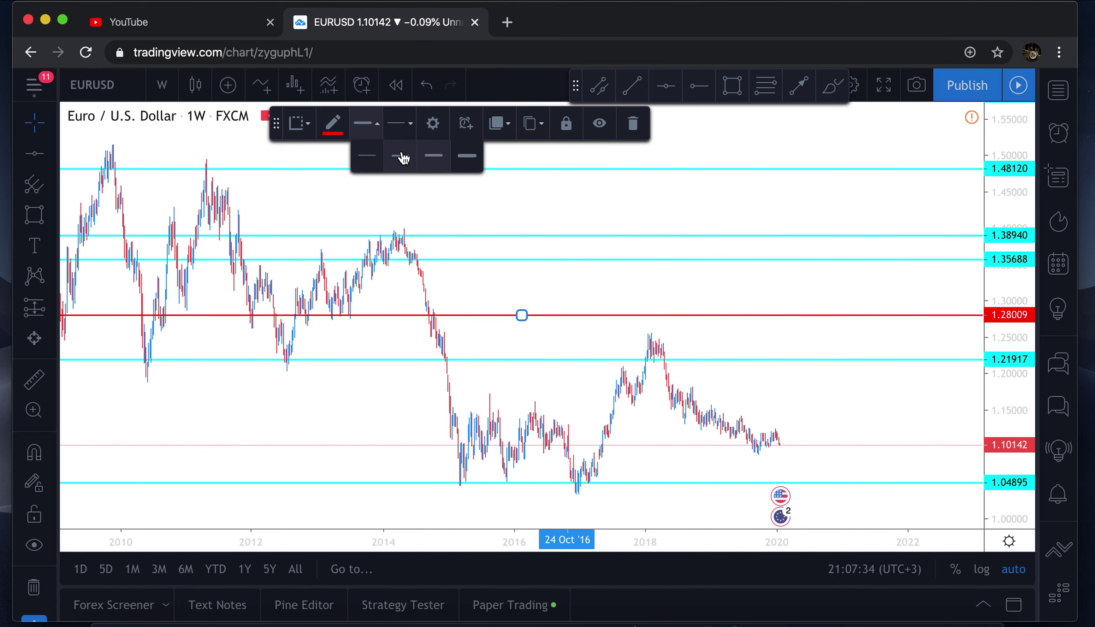
left_click(583, 289)
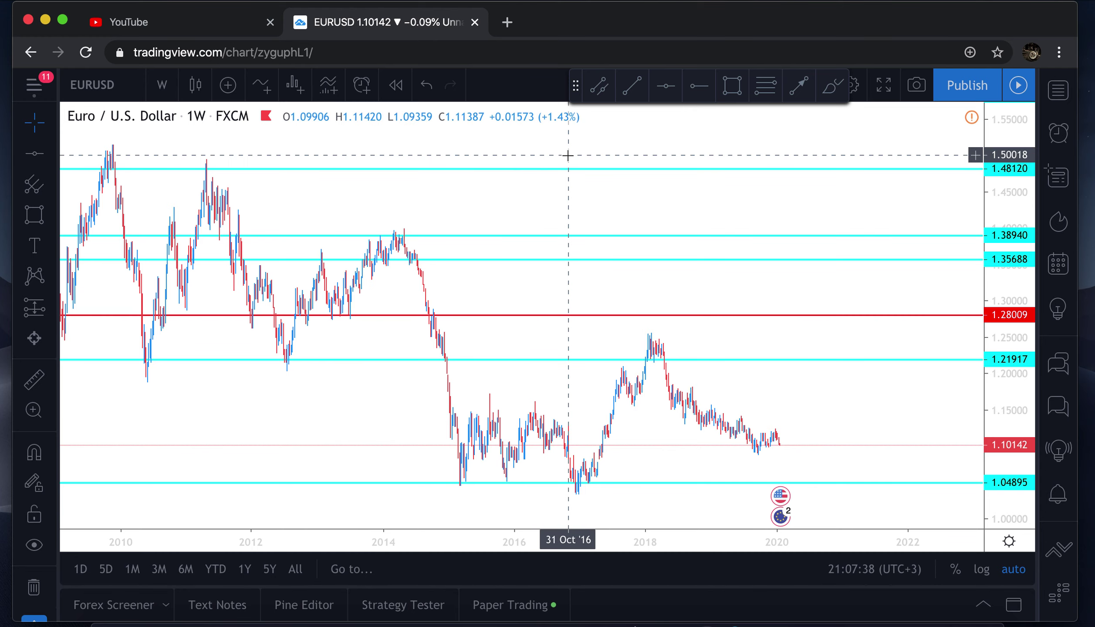
Step: Add red horizontal lines at about 1.2436 near the 2018 peak and about 1.0953 near the 2019 lows
left_click(677, 96)
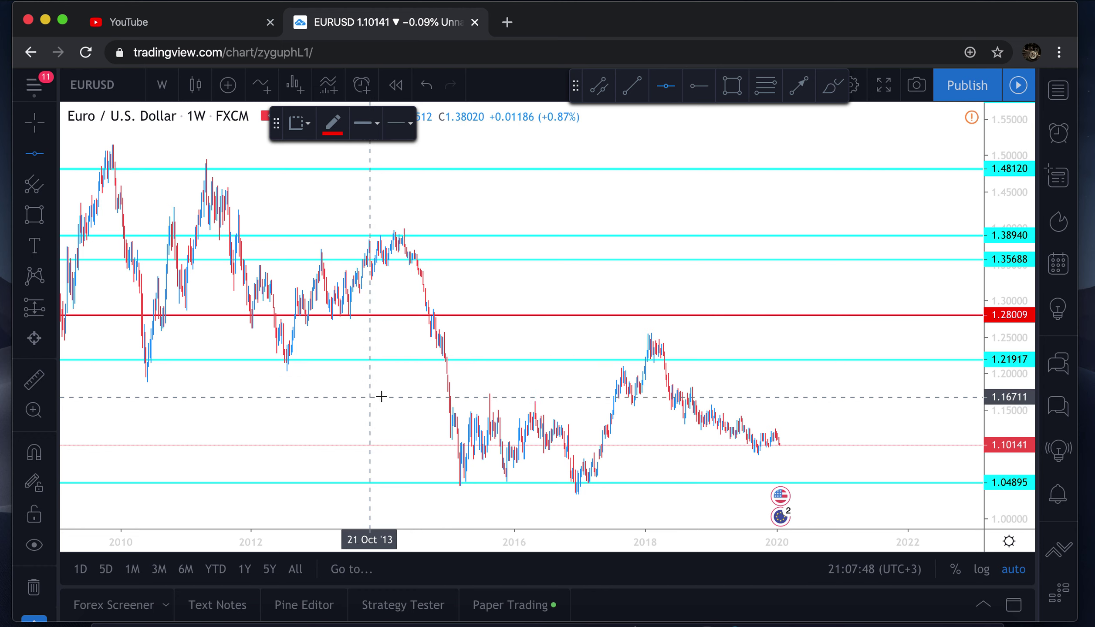
left_click(710, 342)
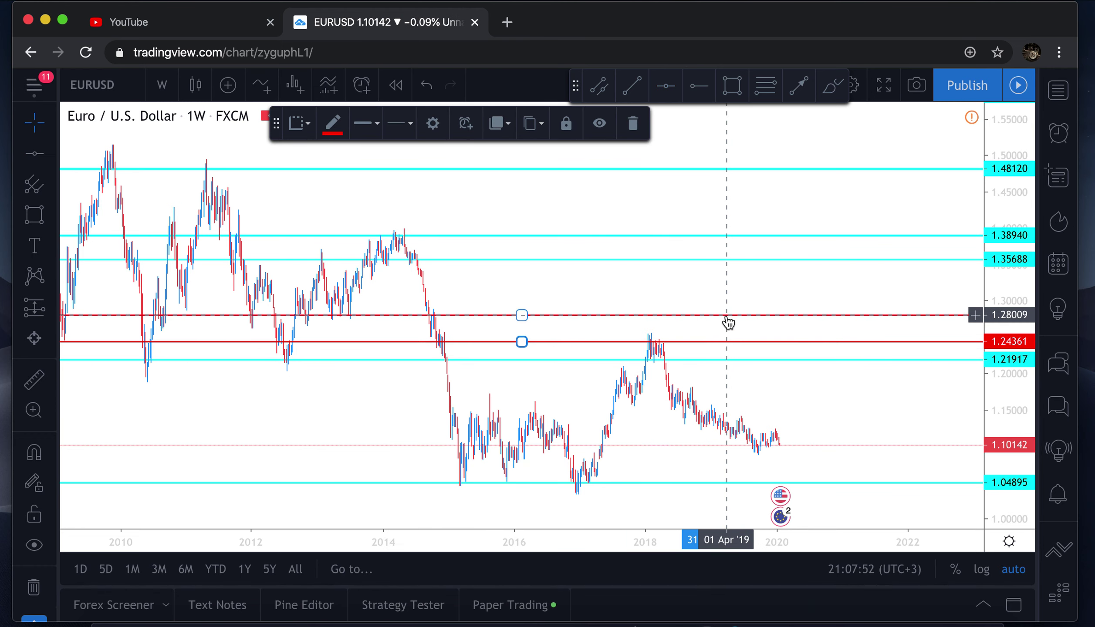
left_click(680, 90)
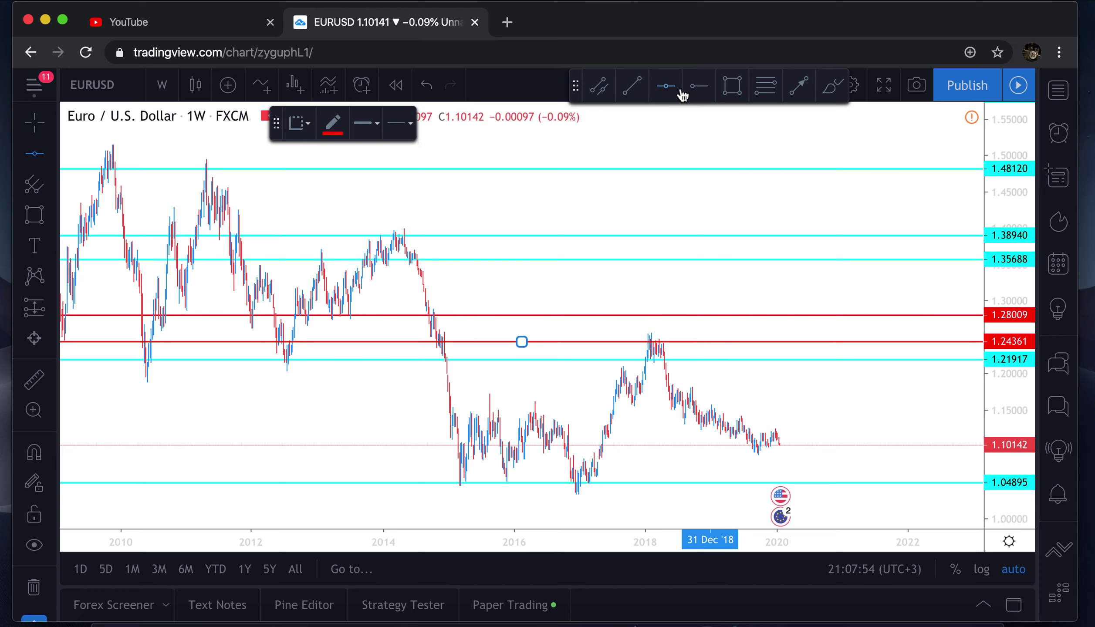
left_click(676, 450)
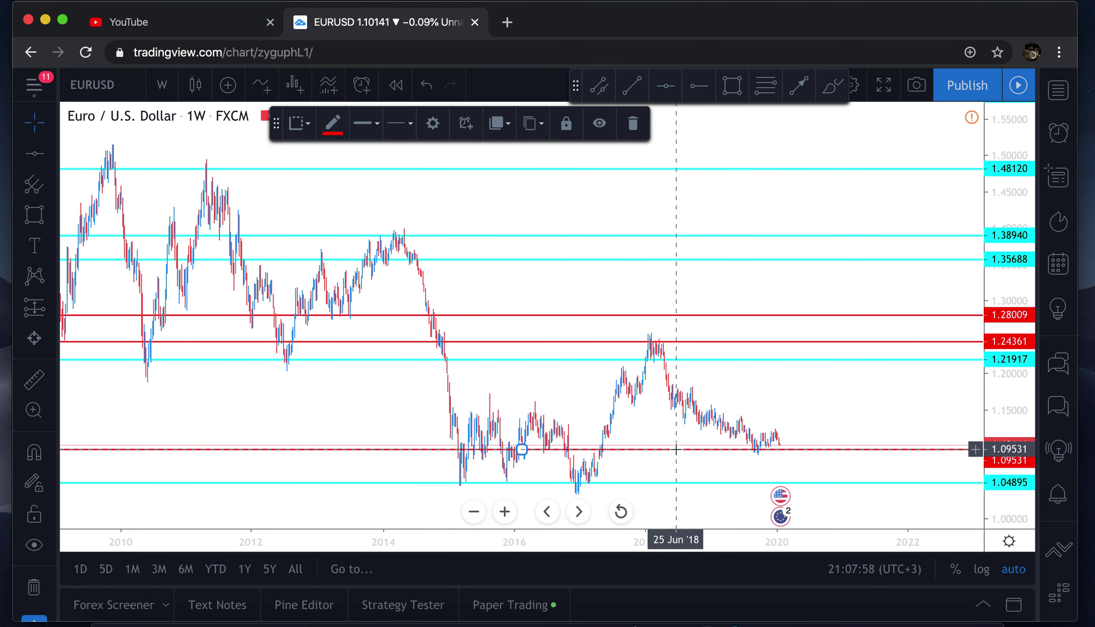
left_click(305, 391)
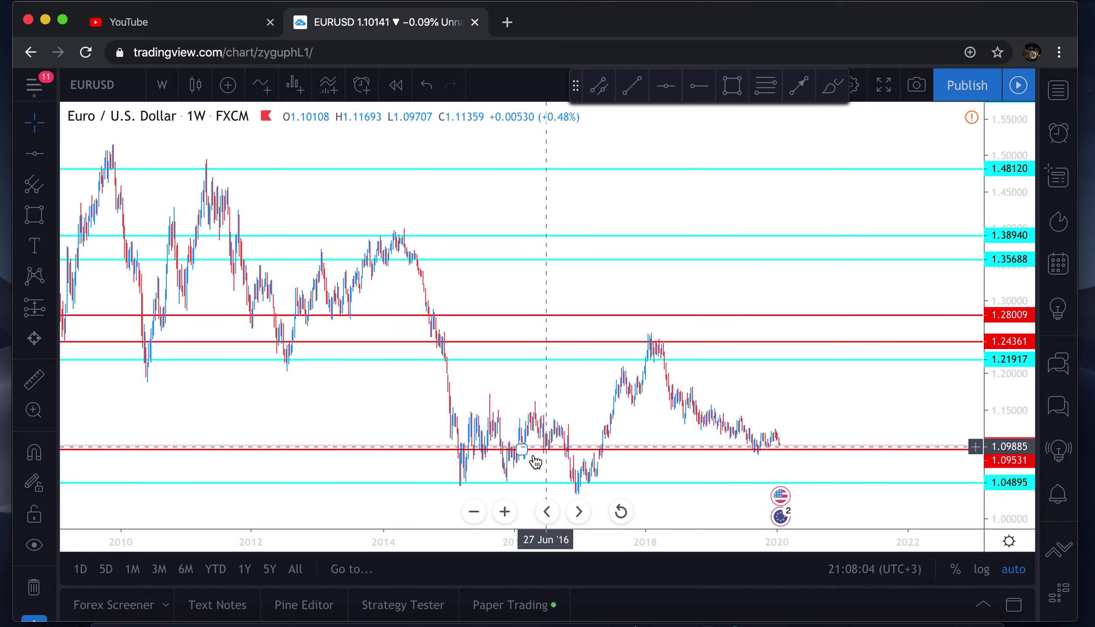
Step: Draw a red horizontal line at about 1.1766 near the late-2018 peak
scroll(479, 458, "left", 3)
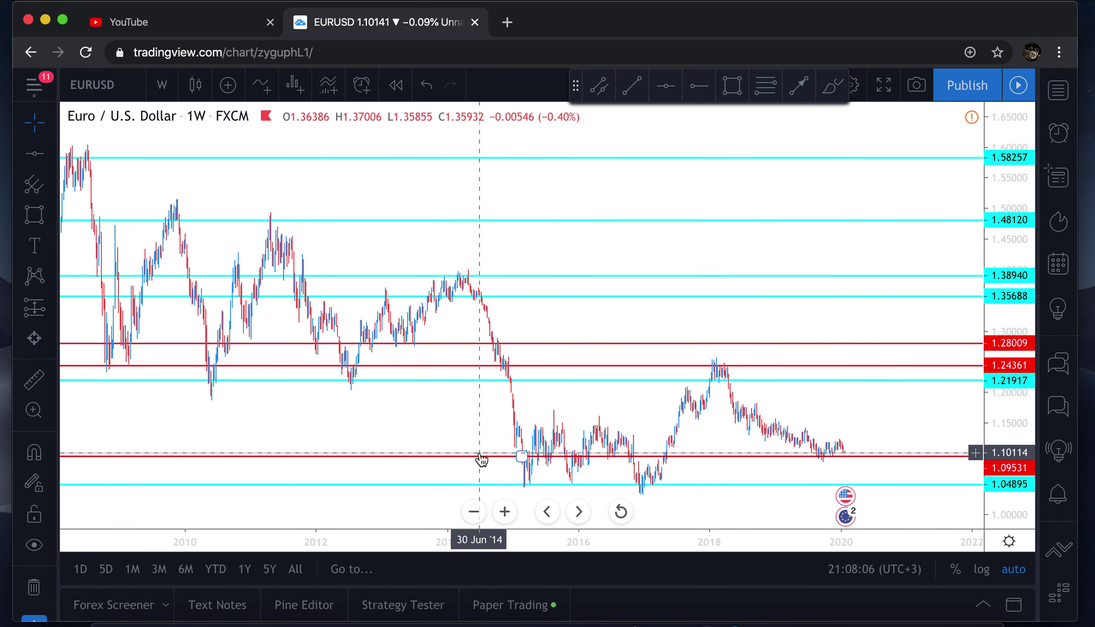
scroll(481, 460, "right", 10)
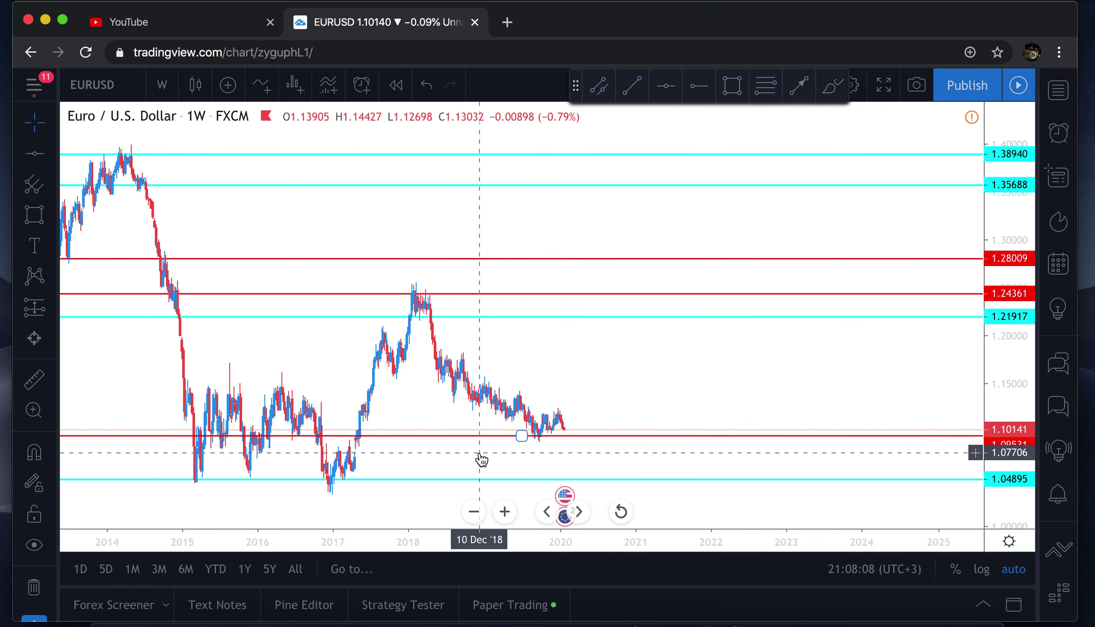
scroll(481, 459, "right", 5)
scroll(427, 443, "left", 10)
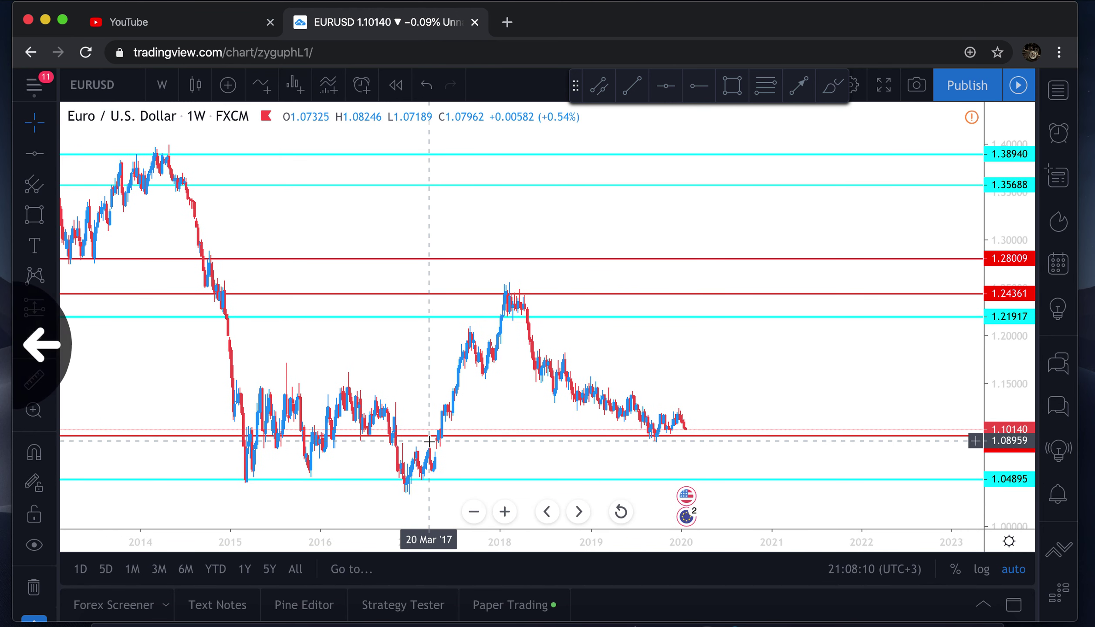
scroll(429, 441, "left", 3)
left_click(610, 230)
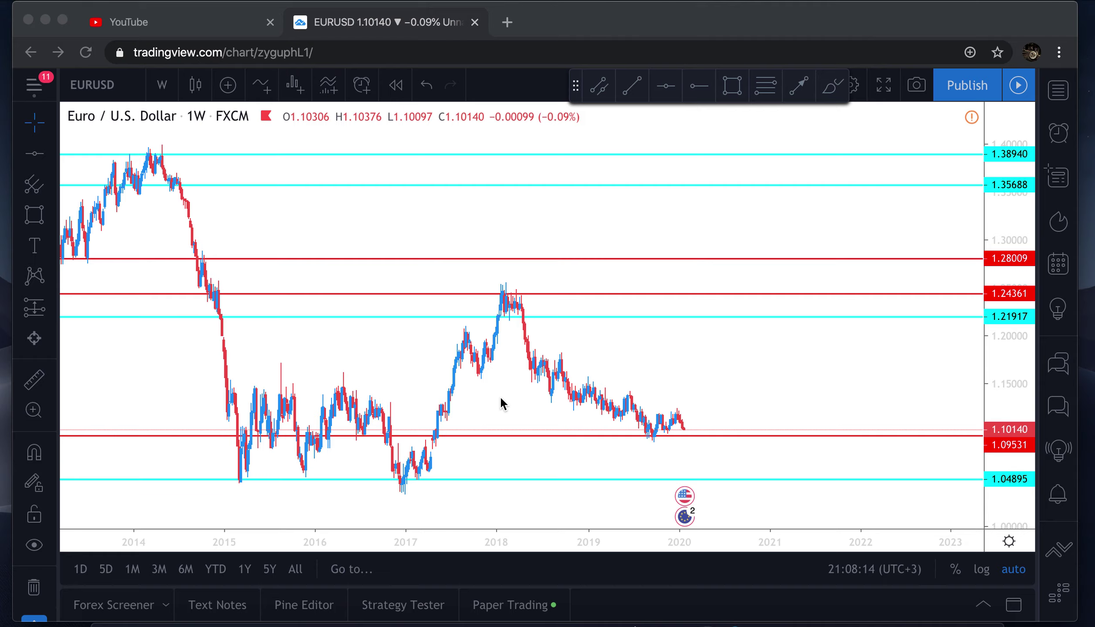
scroll(501, 399, "up", 5)
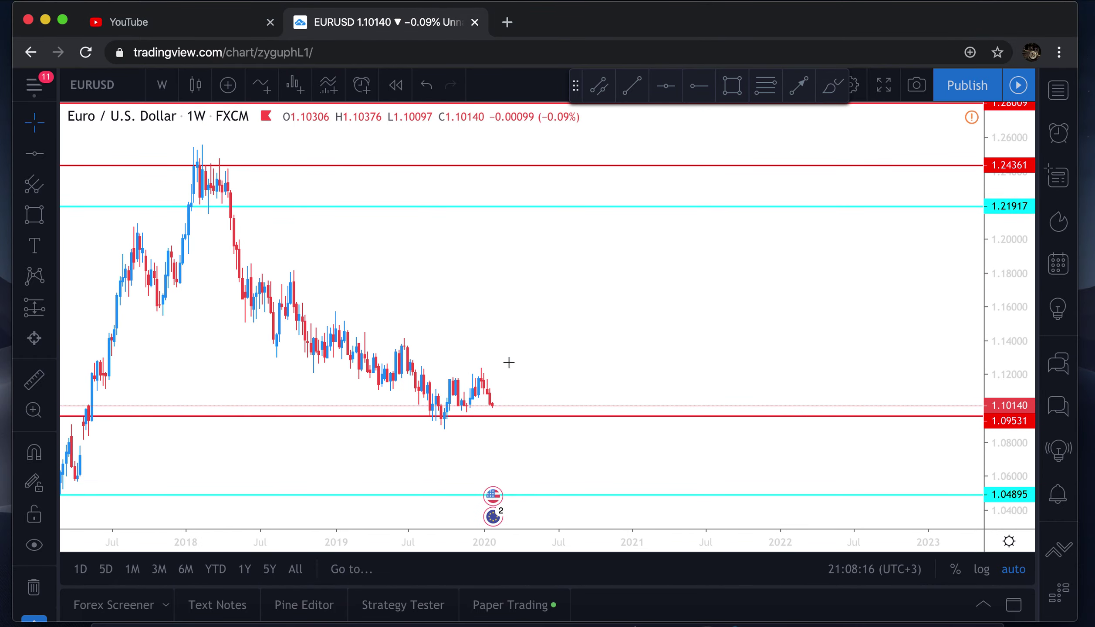
scroll(443, 253, "left", 10)
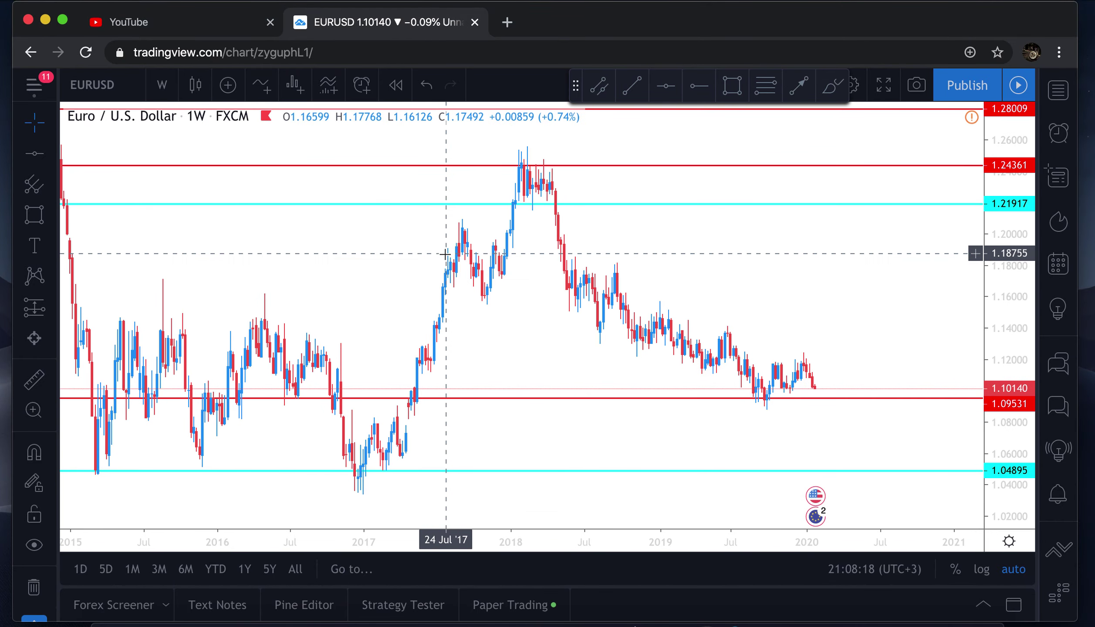
left_click(668, 87)
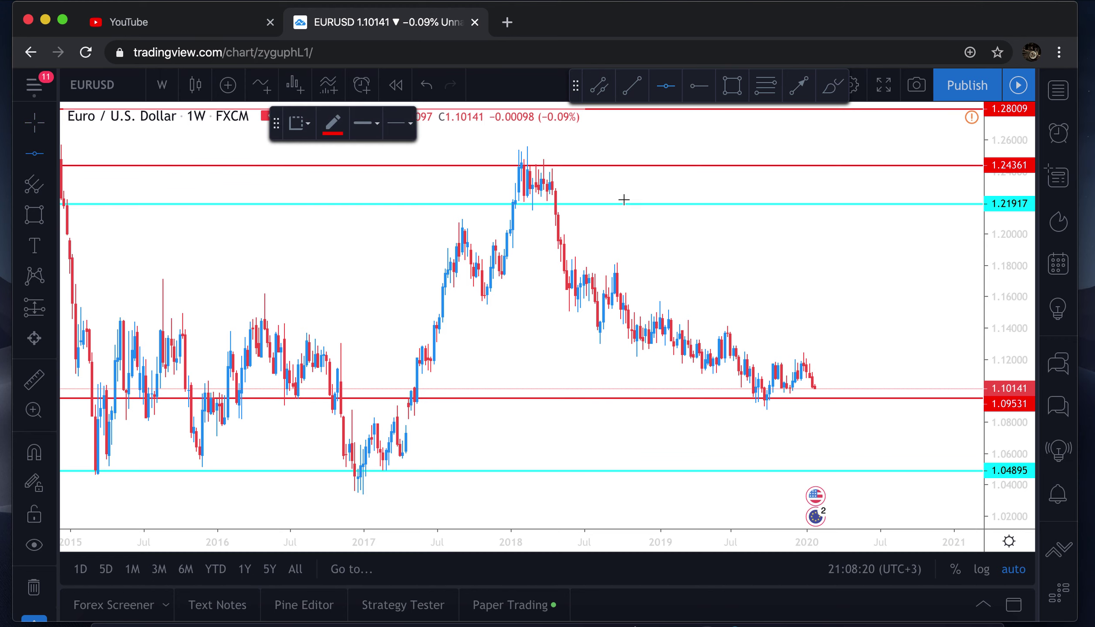
left_click(585, 271)
left_click(695, 254)
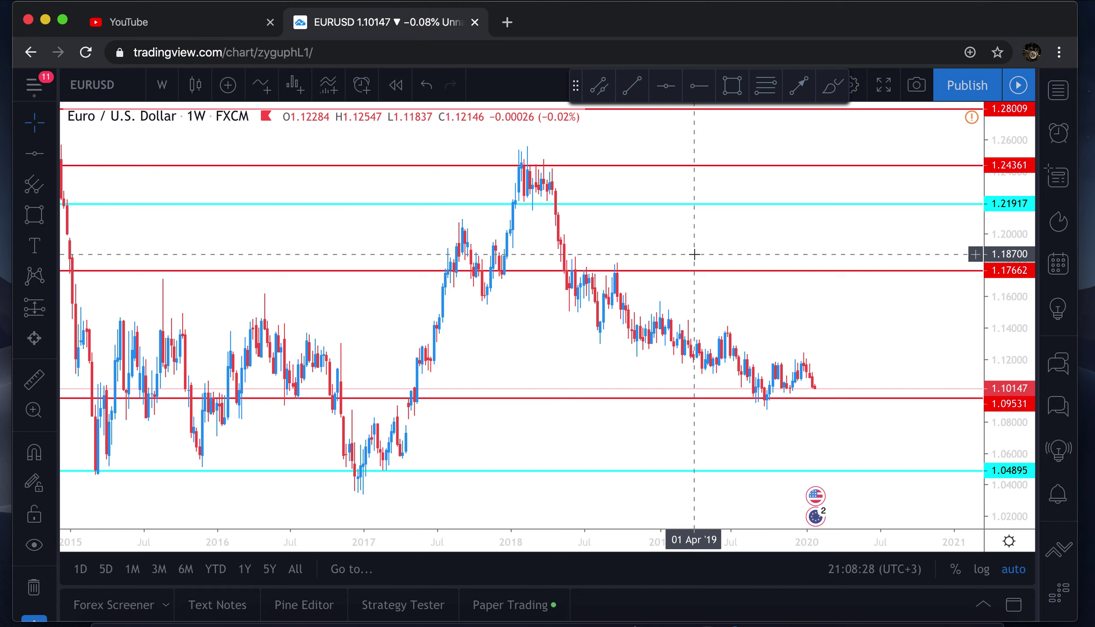
Step: Add a red horizontal line at about 1.1368 near the mid-2019 peak
left_click(664, 88)
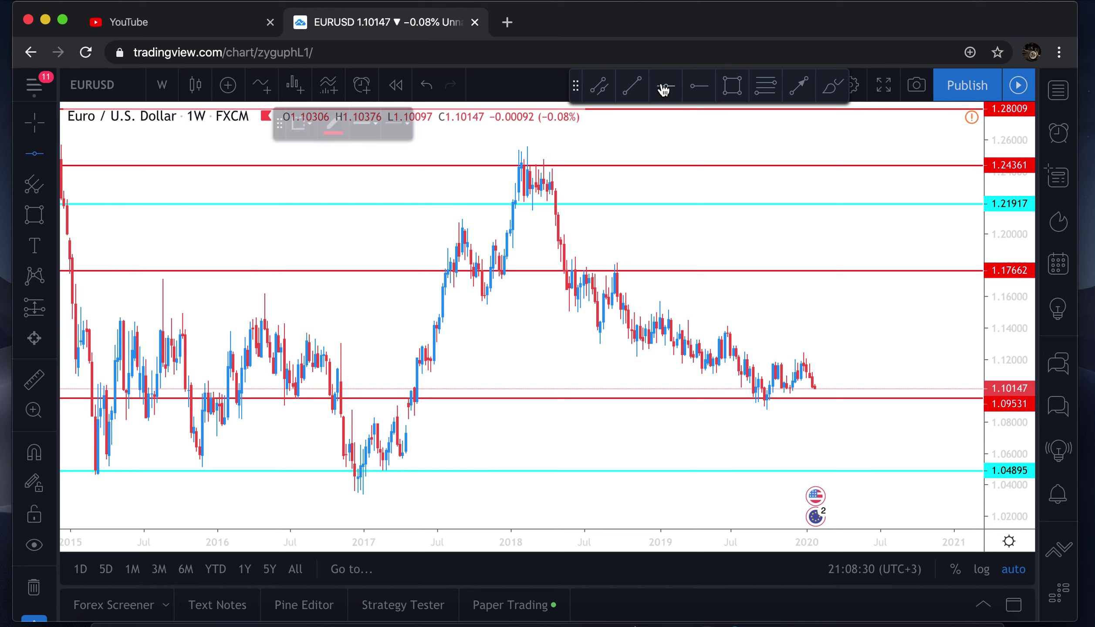
left_click(481, 333)
left_click(735, 283)
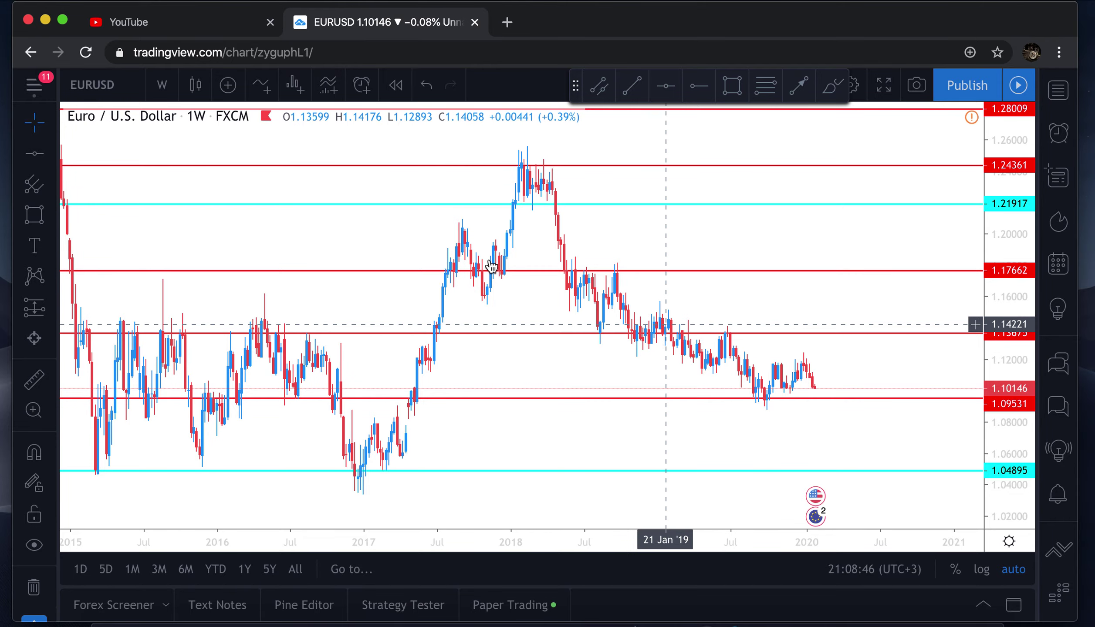
scroll(481, 255, "down", 5)
scroll(481, 255, "up", 6)
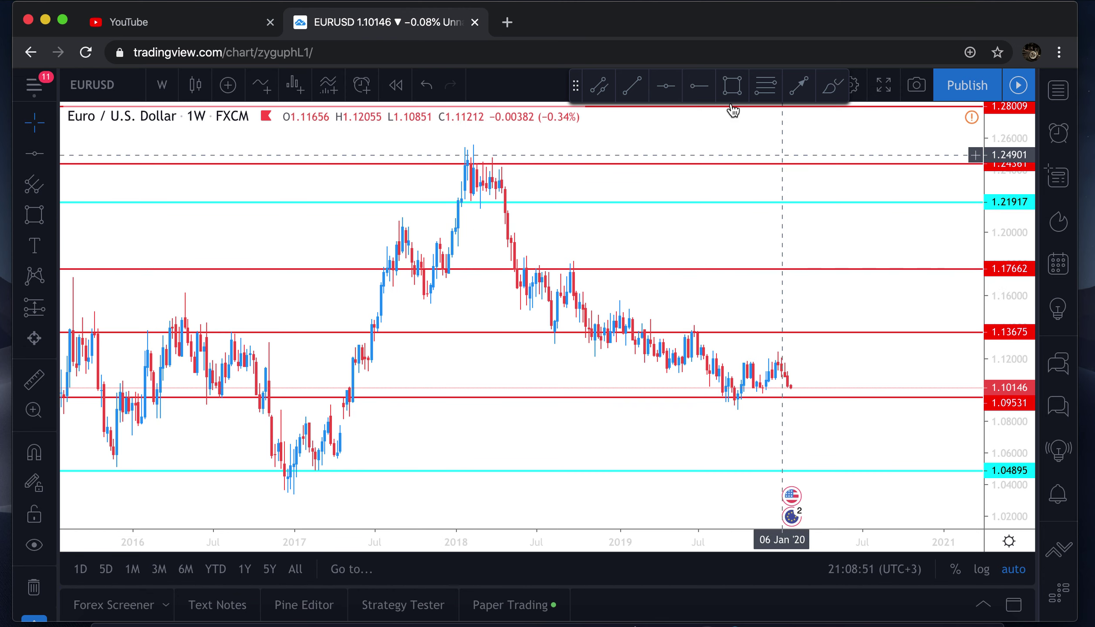
left_click(662, 95)
left_click(522, 229)
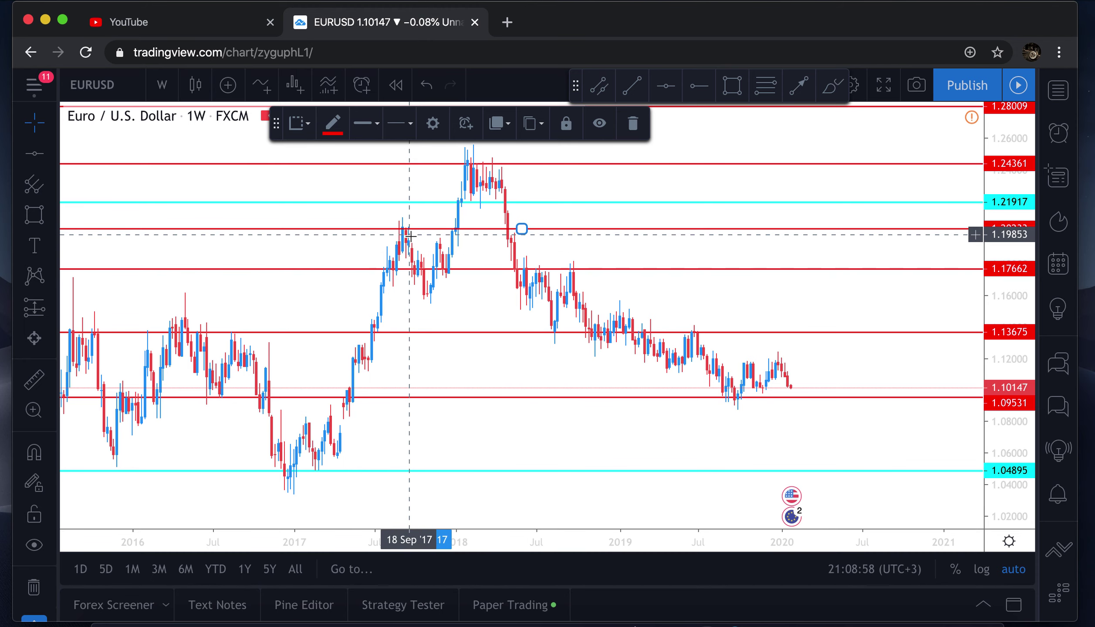
key("Delete")
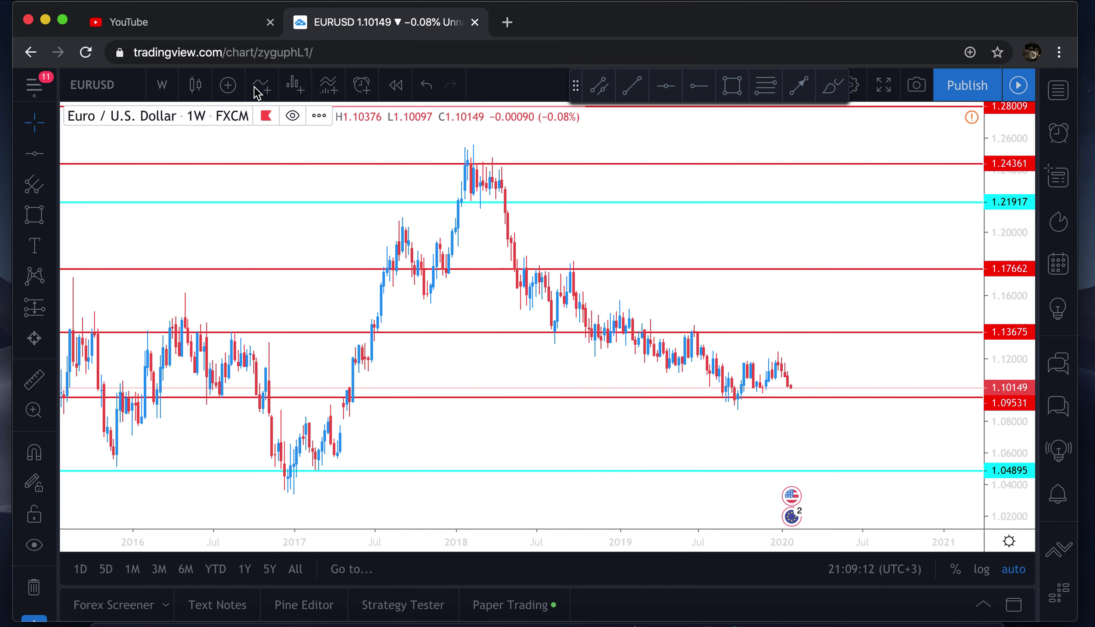
Step: Switch the EURUSD chart from the weekly to the 1-day timeframe
left_click(161, 85)
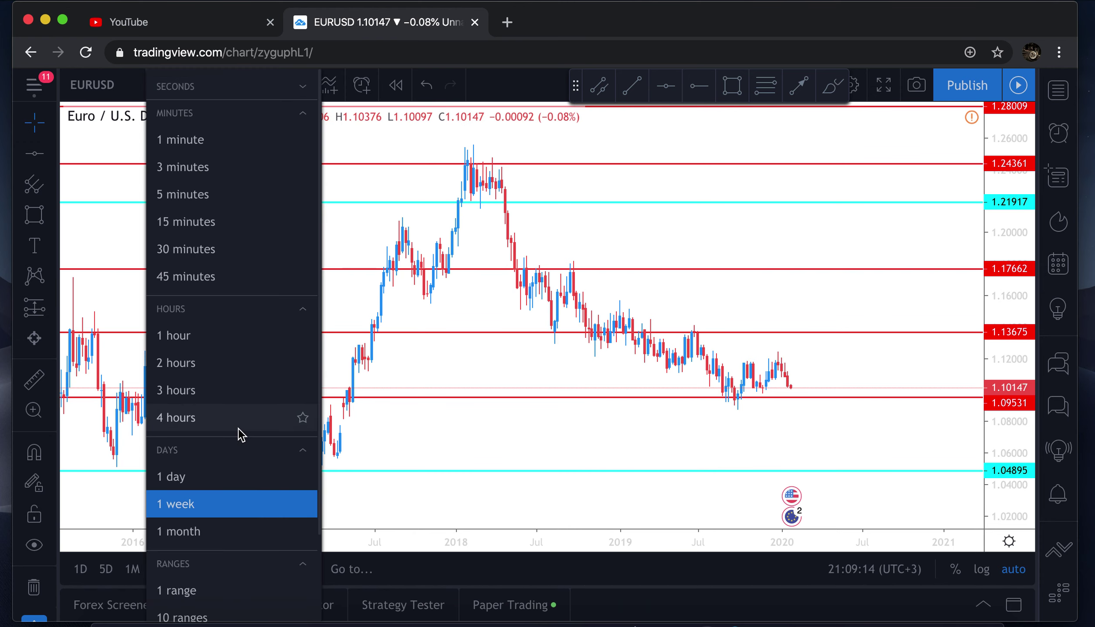
left_click(217, 478)
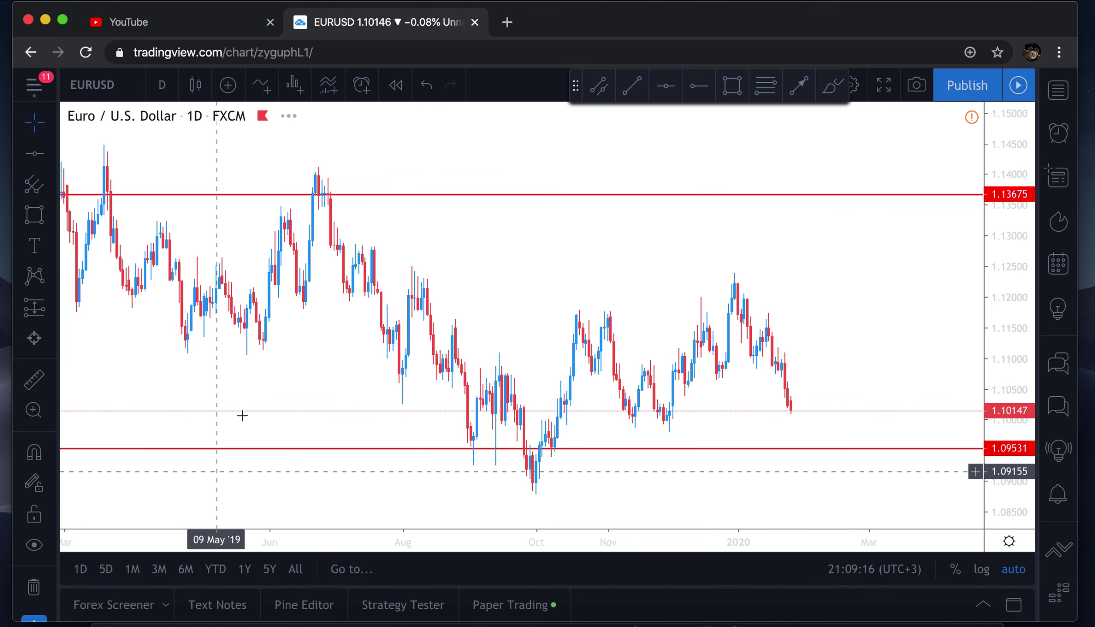
scroll(259, 403, "down", 3)
scroll(259, 404, "up", 5)
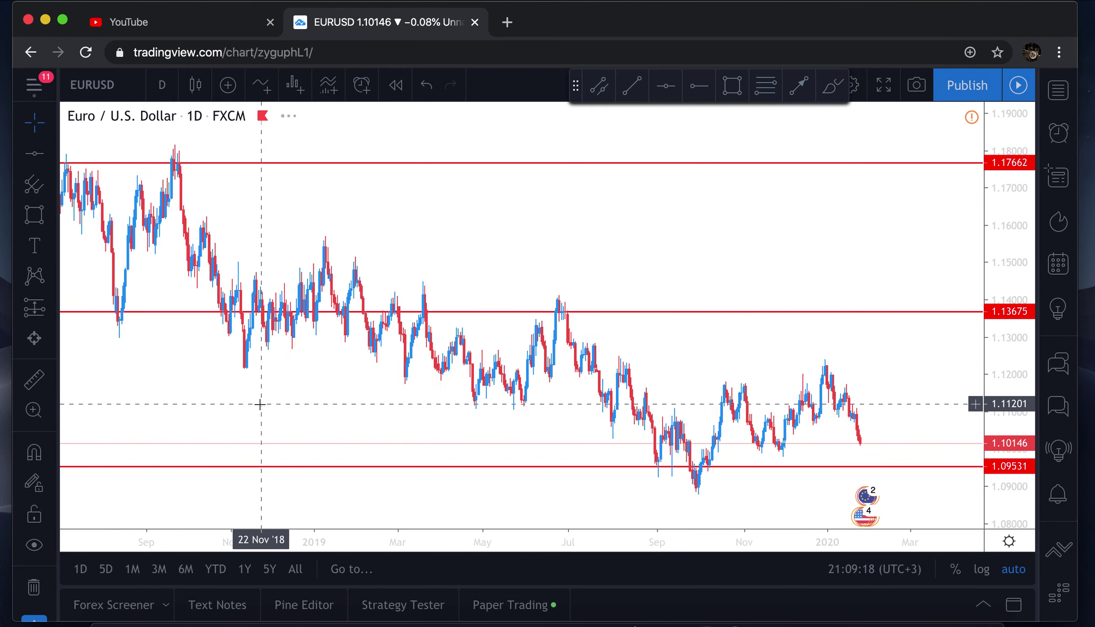
scroll(259, 404, "down", 3)
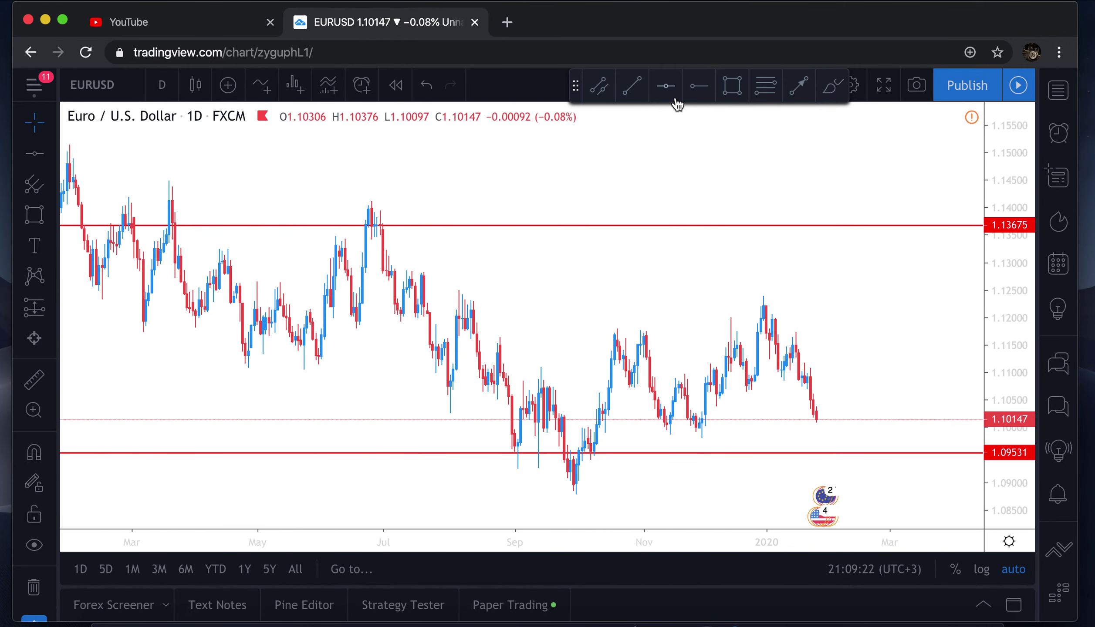
Step: Draw a horizontal line at about 1.1169 along the October 2019 highs and recolour it black
left_click(666, 86)
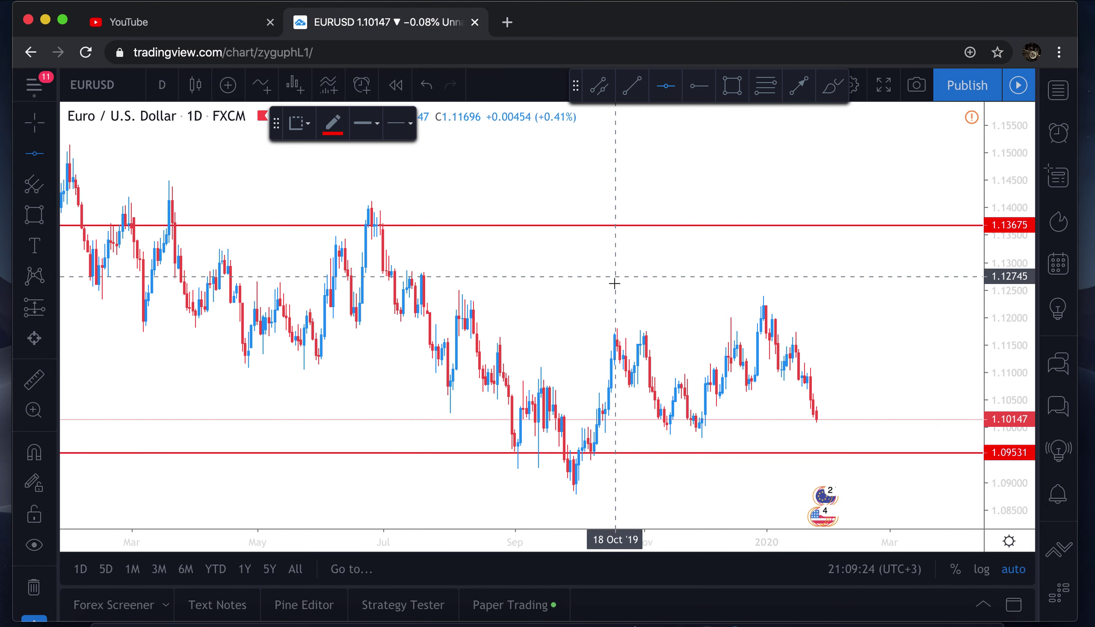
left_click(610, 335)
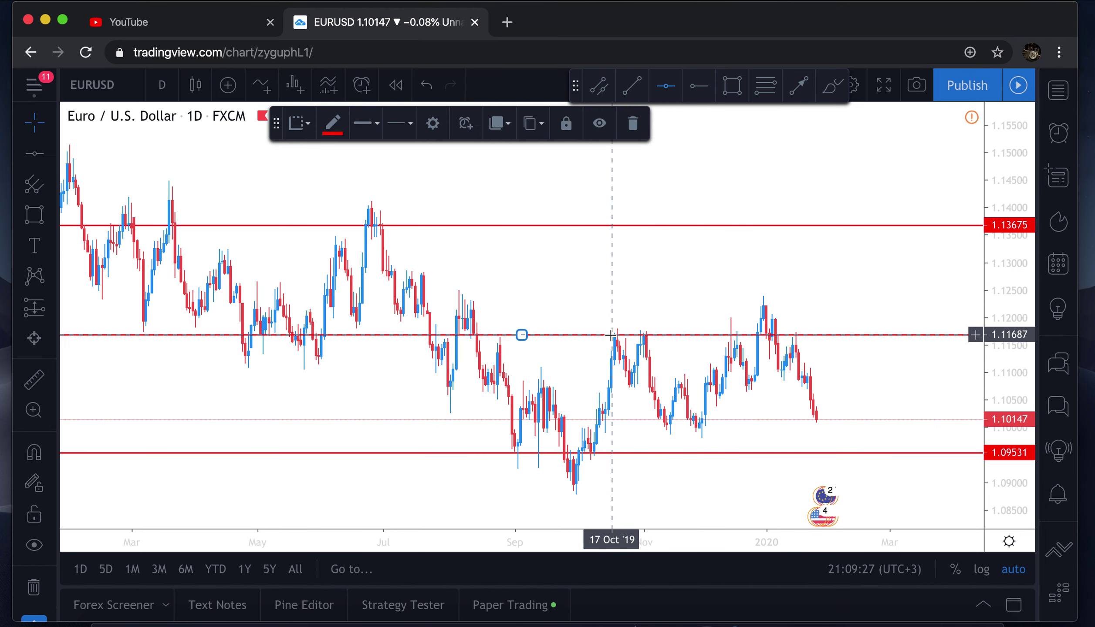
left_click(343, 127)
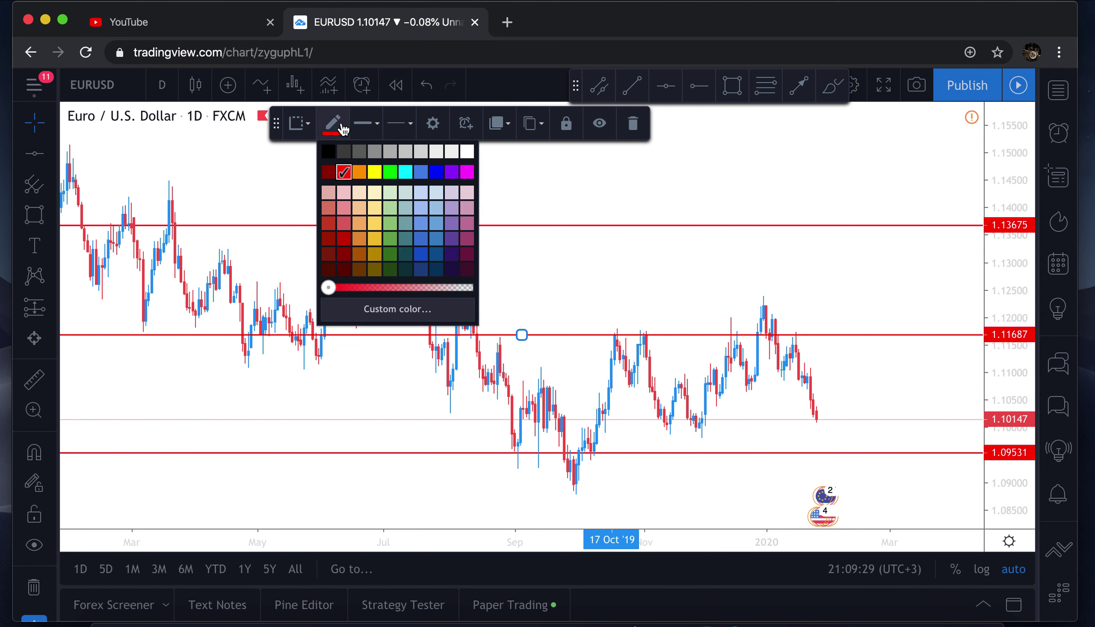
left_click(328, 152)
left_click(563, 261)
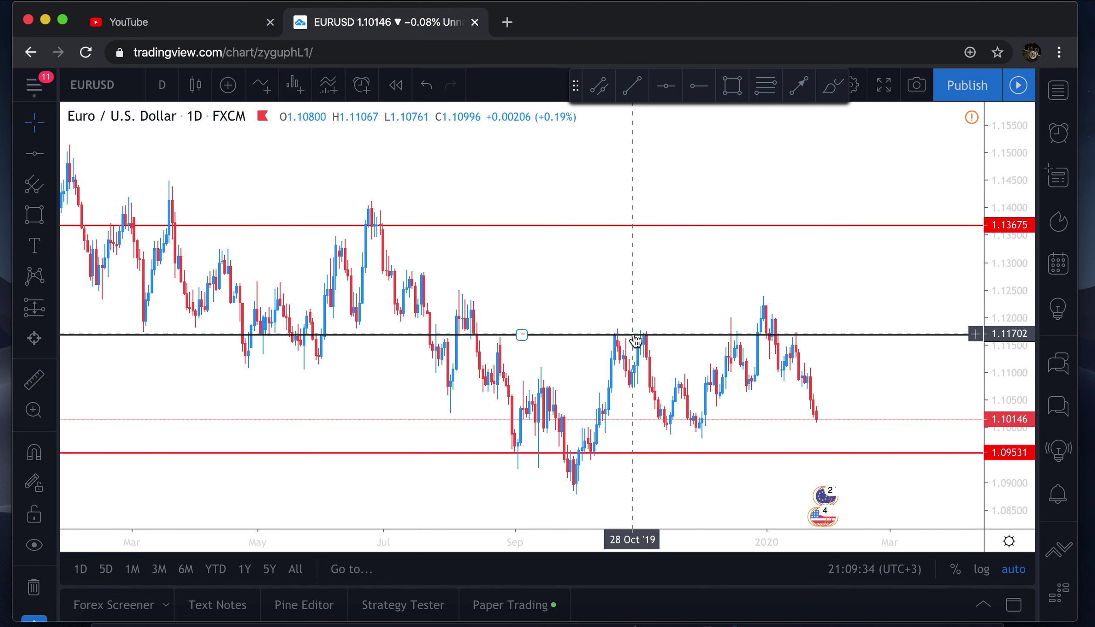
Step: Add black horizontal lines at about 1.0999 along the November 2019 lows and about 1.1307 below the mid-2019 peak
left_click(675, 95)
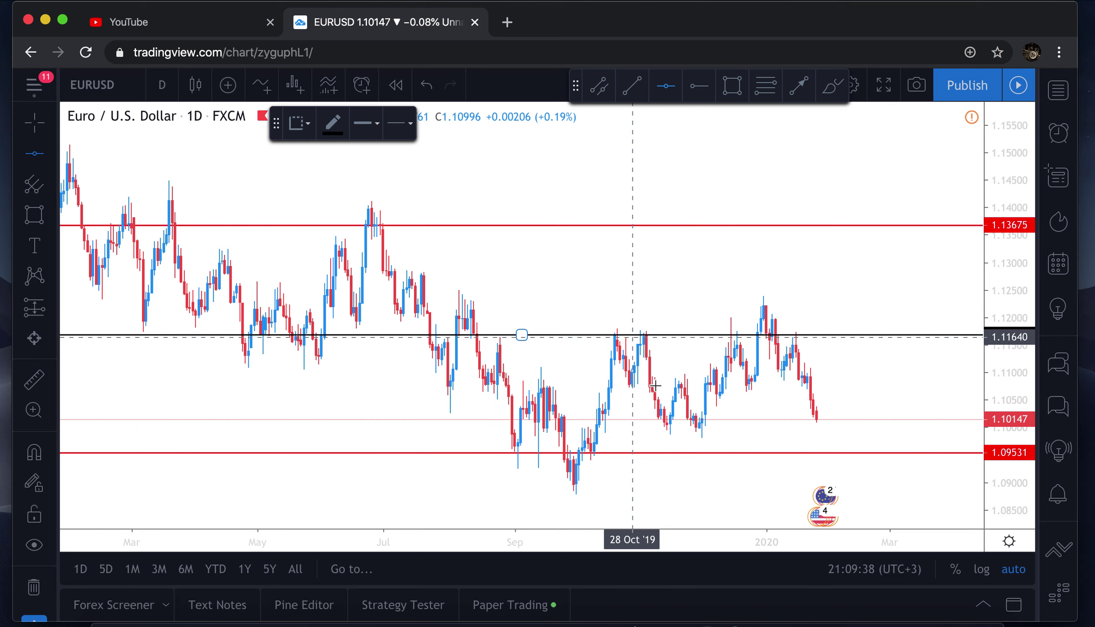
left_click(687, 429)
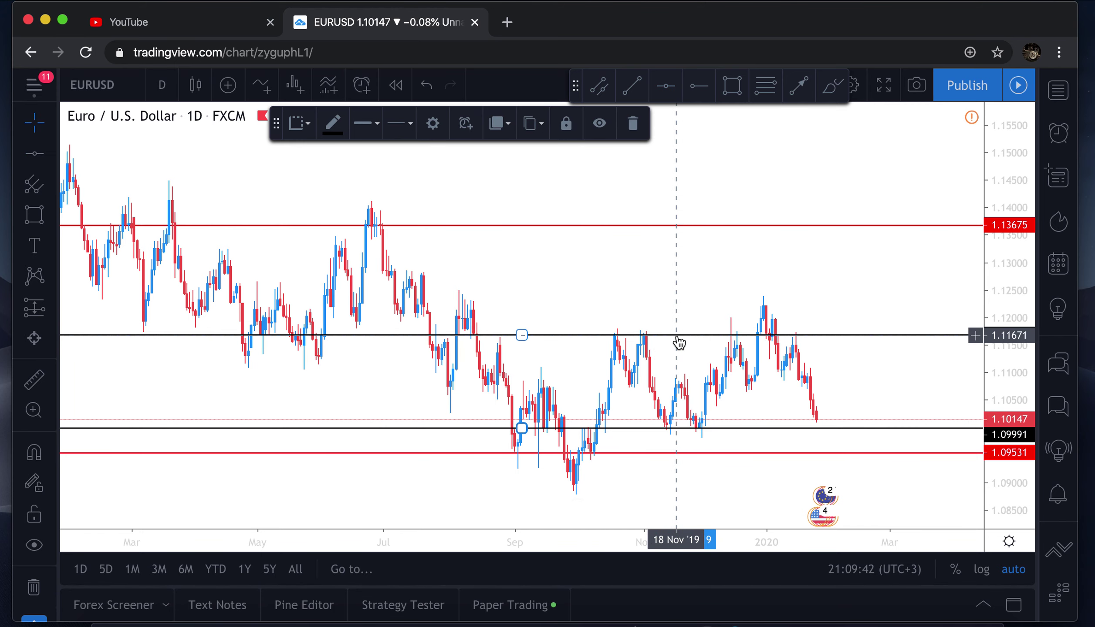
left_click(642, 277)
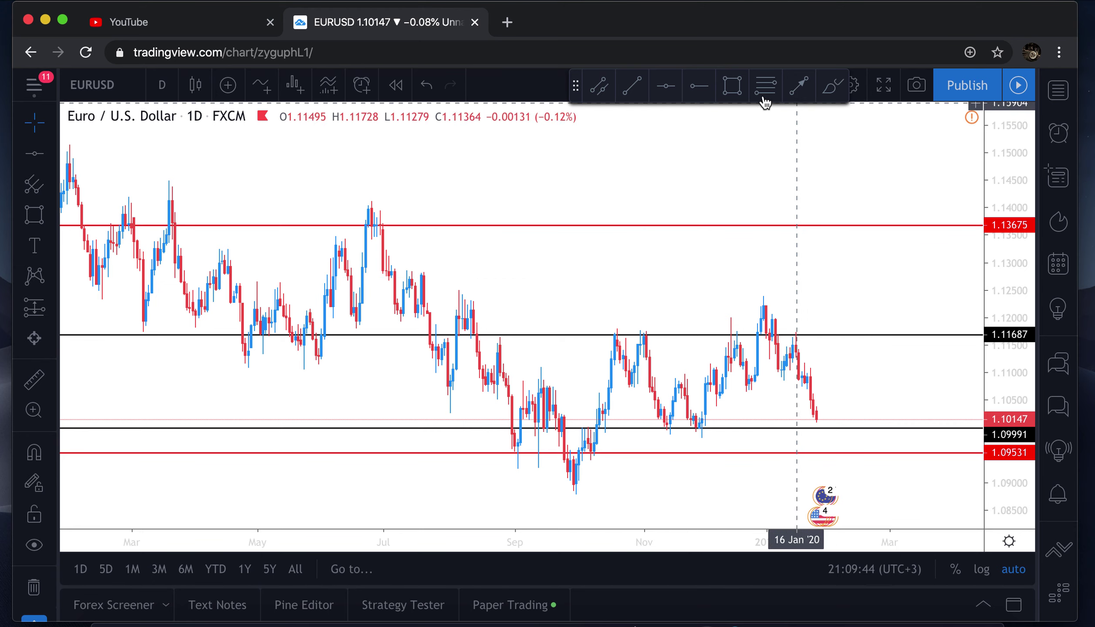
left_click(662, 92)
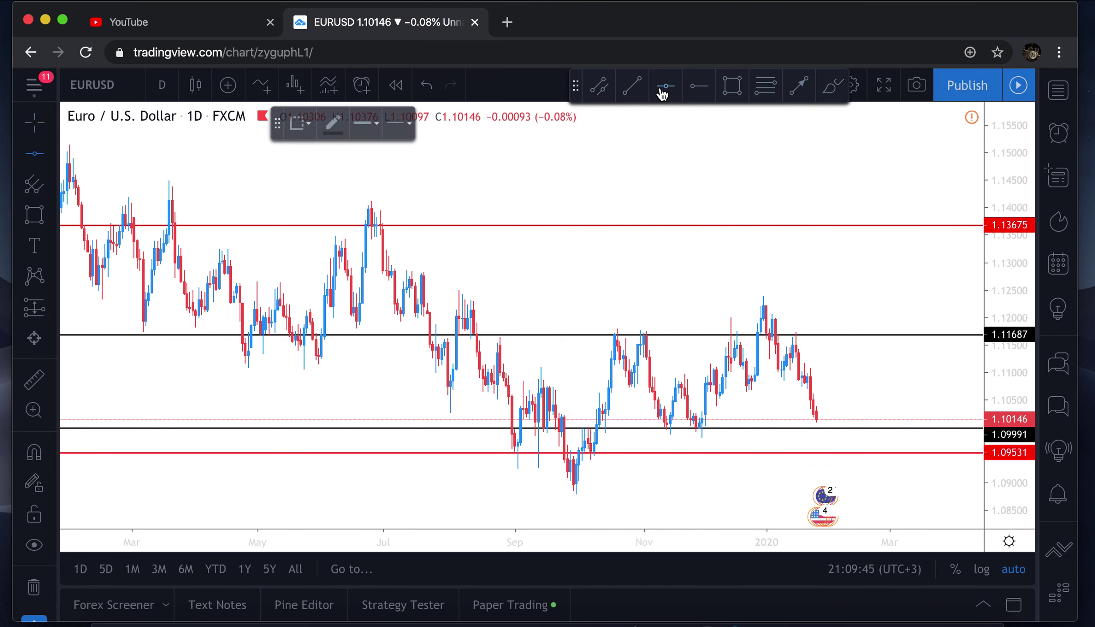
left_click(493, 259)
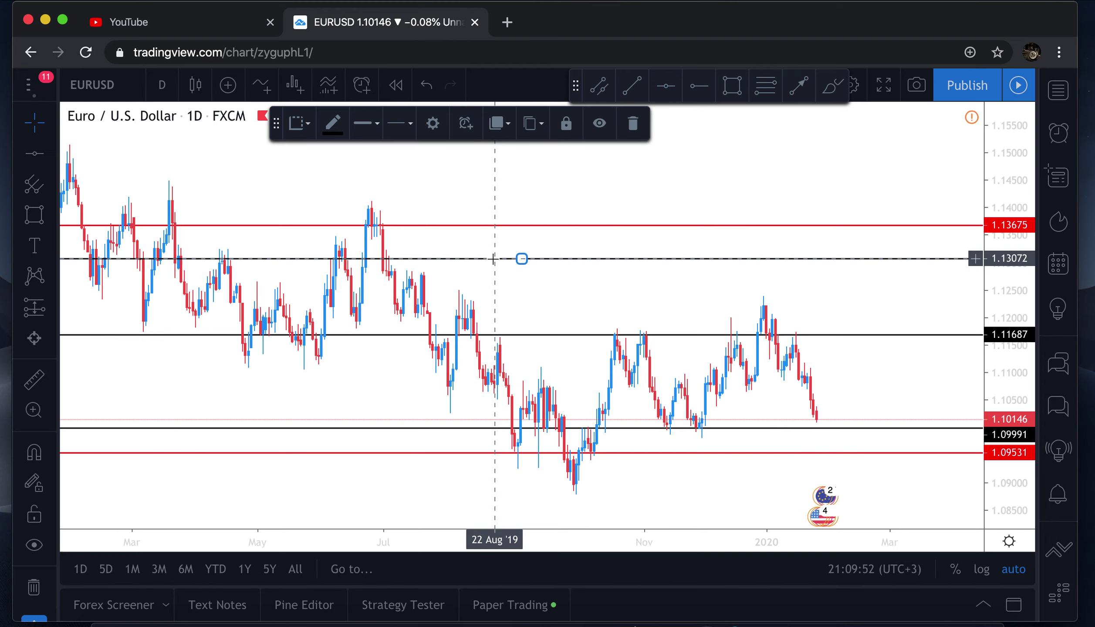
left_click(539, 249)
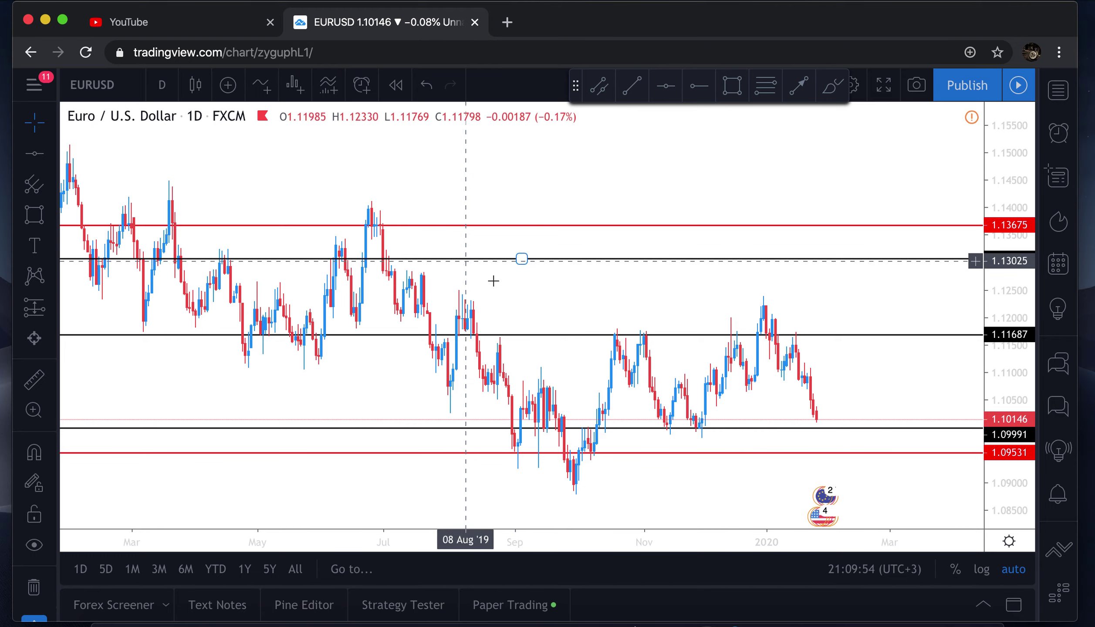
Step: Examine how daily price action from 2017 to early 2020 reacts to the drawn support and resistance lines
scroll(497, 282, "left", 5)
scroll(497, 282, "left", 8)
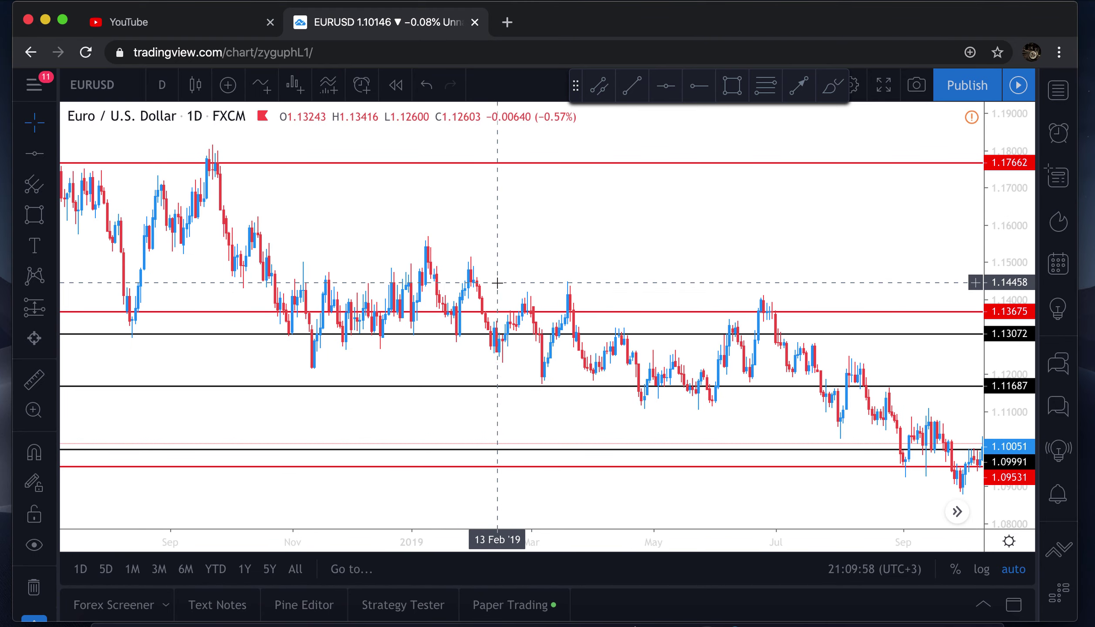
scroll(497, 283, "left", 5)
scroll(497, 283, "down", 3)
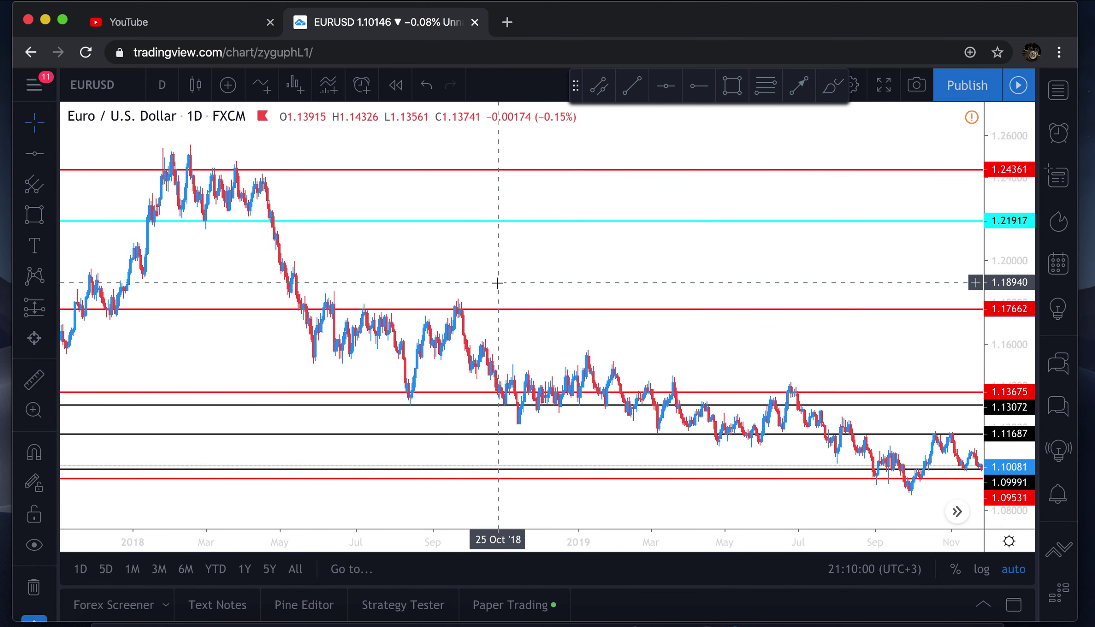
scroll(606, 312, "down", 5)
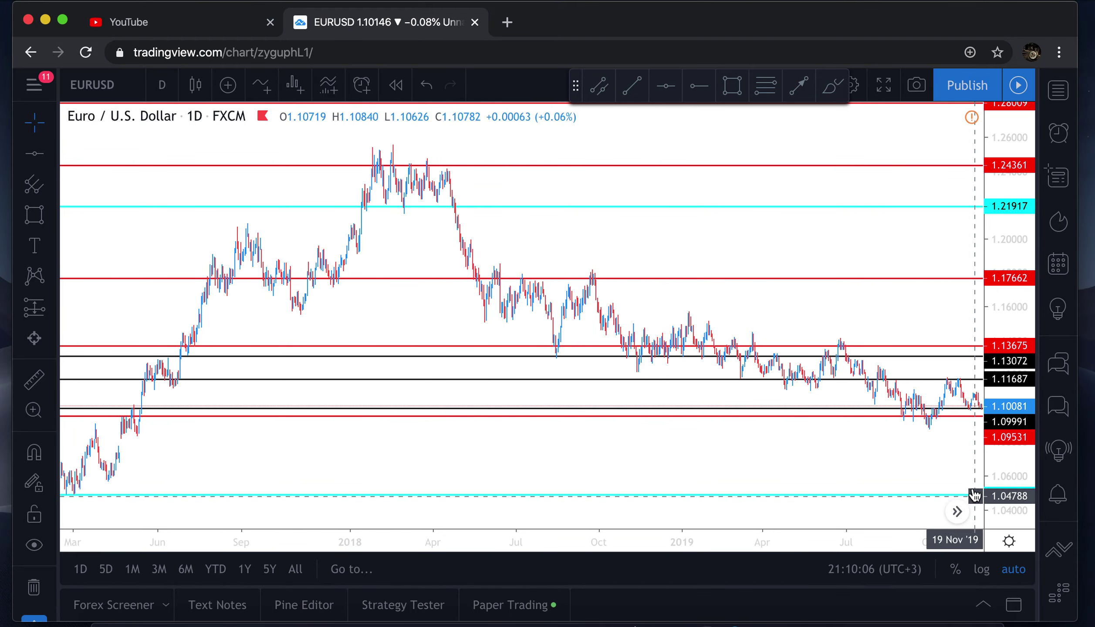
scroll(958, 424, "up", 5)
scroll(958, 428, "up", 5)
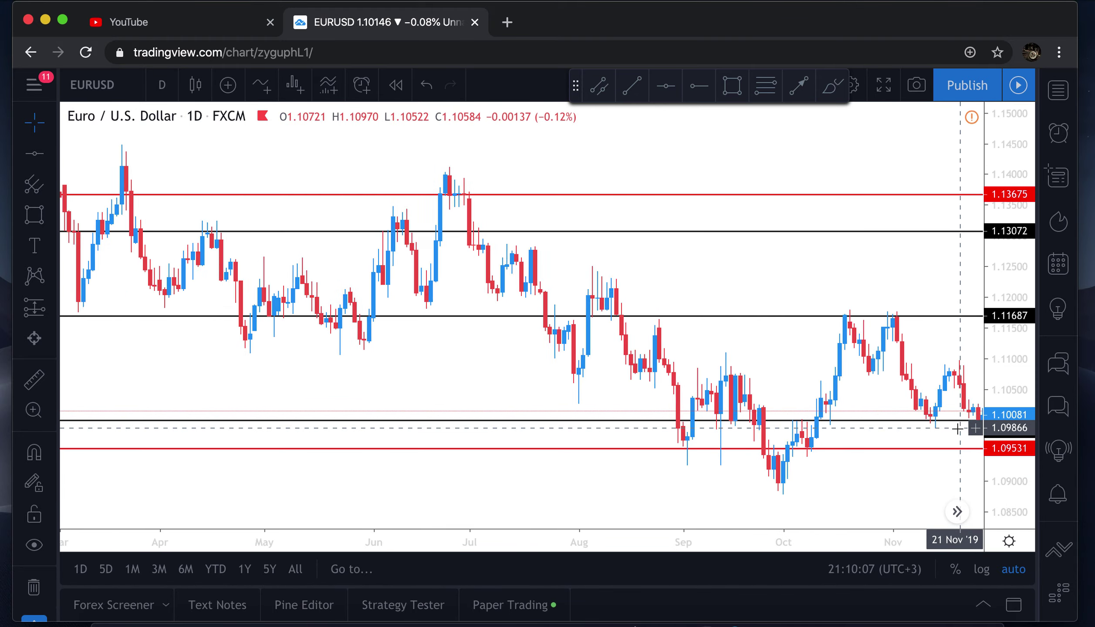
scroll(643, 319, "right", 10)
scroll(643, 320, "down", 2)
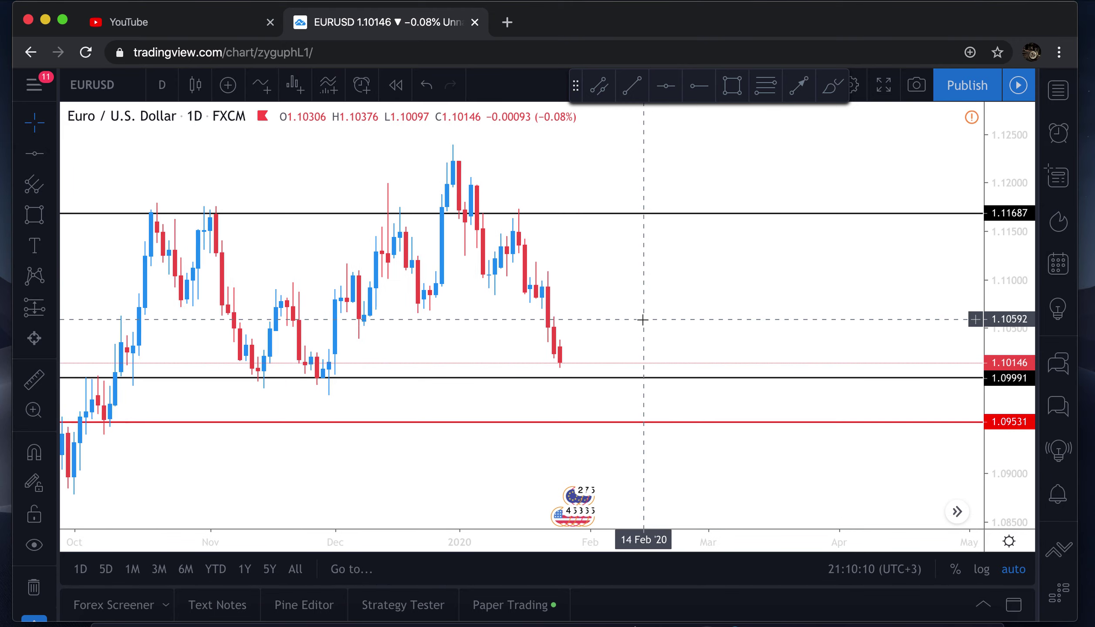
scroll(642, 320, "left", 8)
scroll(643, 321, "down", 3)
scroll(642, 320, "left", 3)
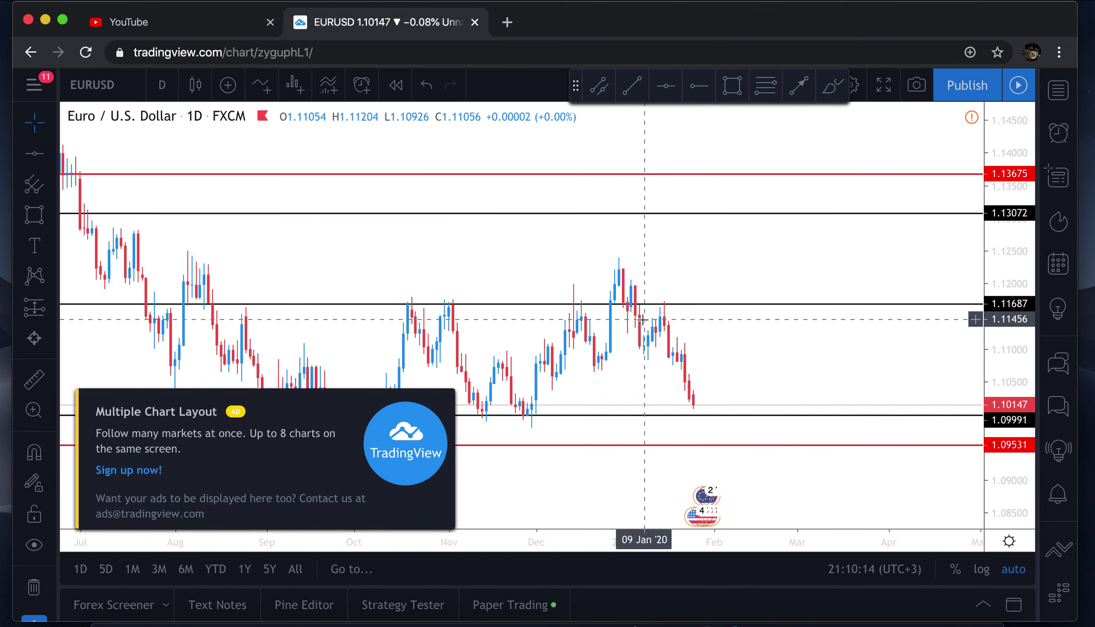
Step: Close the advertisement covering the chart and hide the upgrade offer for now
left_click(443, 401)
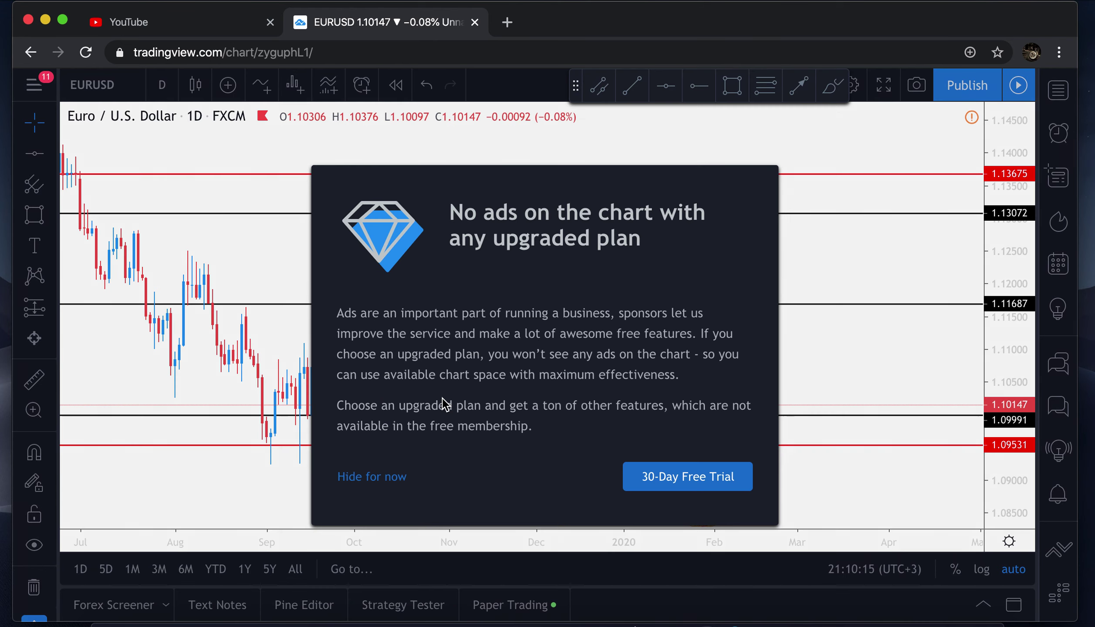
left_click(378, 483)
left_click(660, 90)
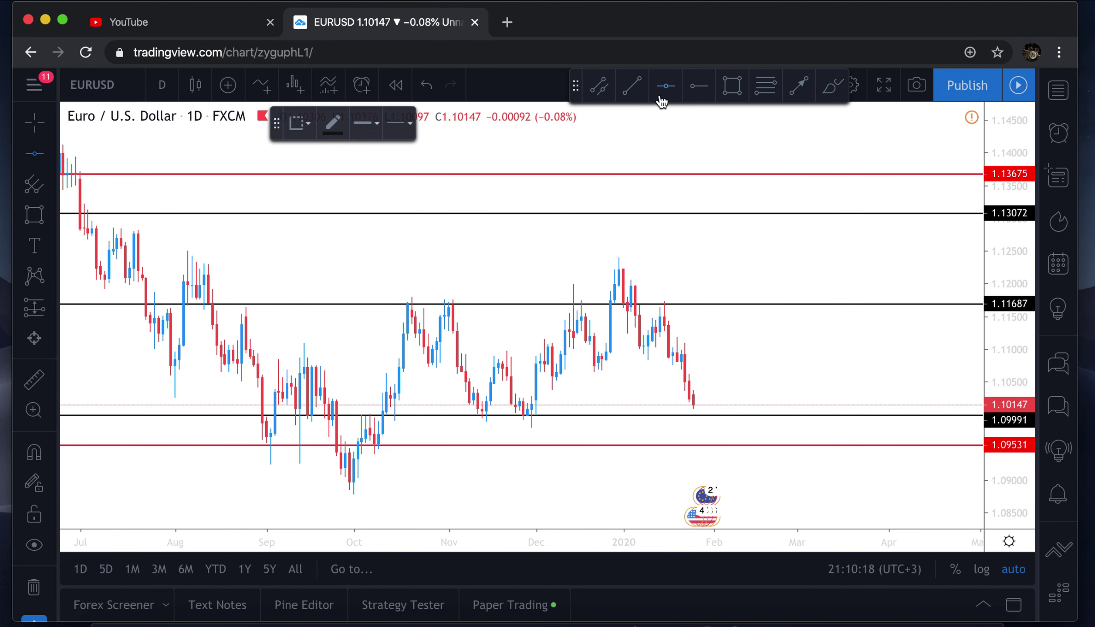
left_click(611, 346)
left_click(757, 374)
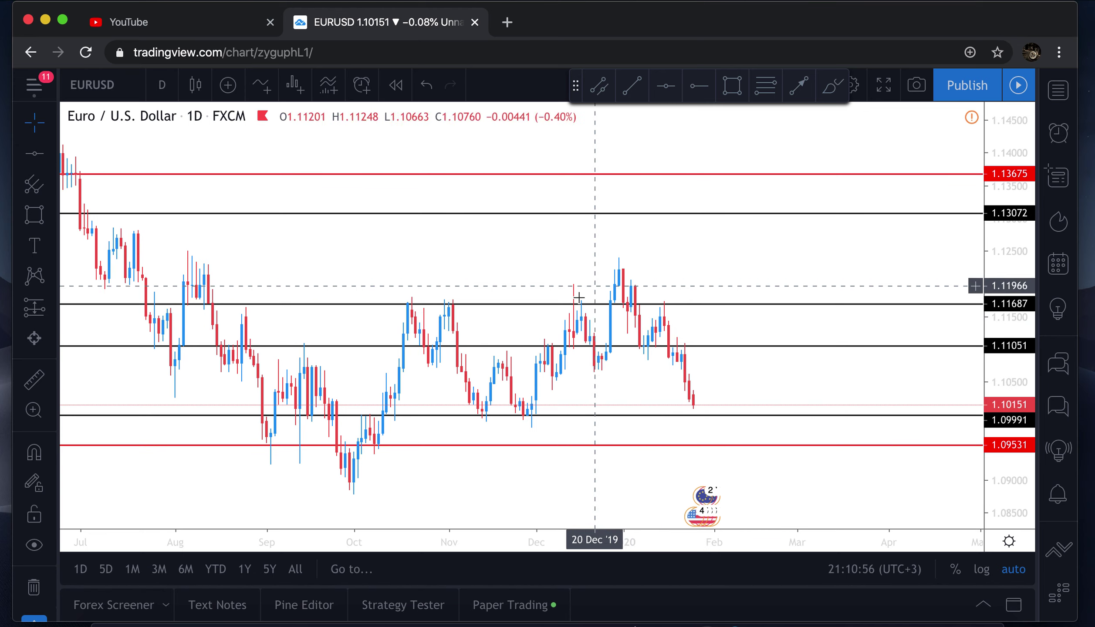
left_click(677, 346)
key("Delete")
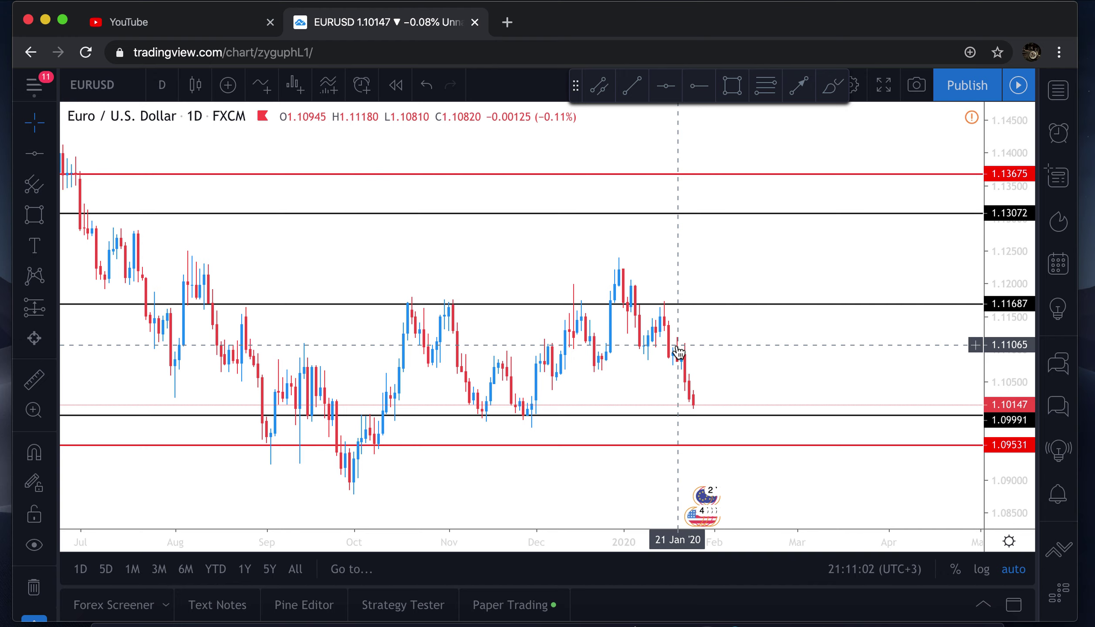
Step: Switch the EURUSD chart from the daily to the 4-hour timeframe
scroll(679, 352, "down", 3)
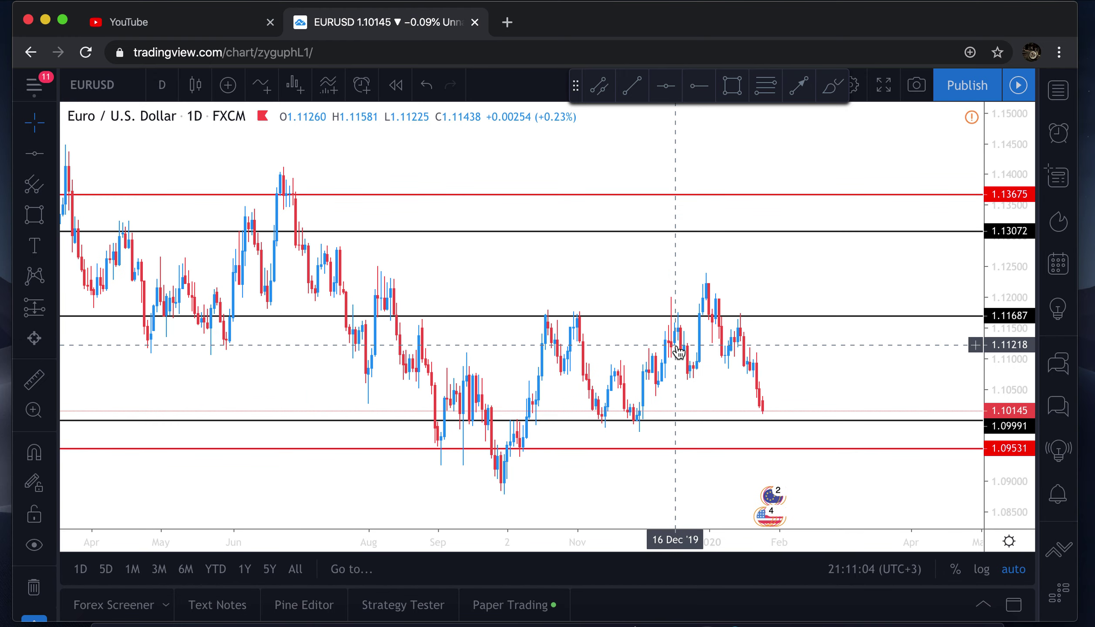
scroll(679, 352, "up", 2)
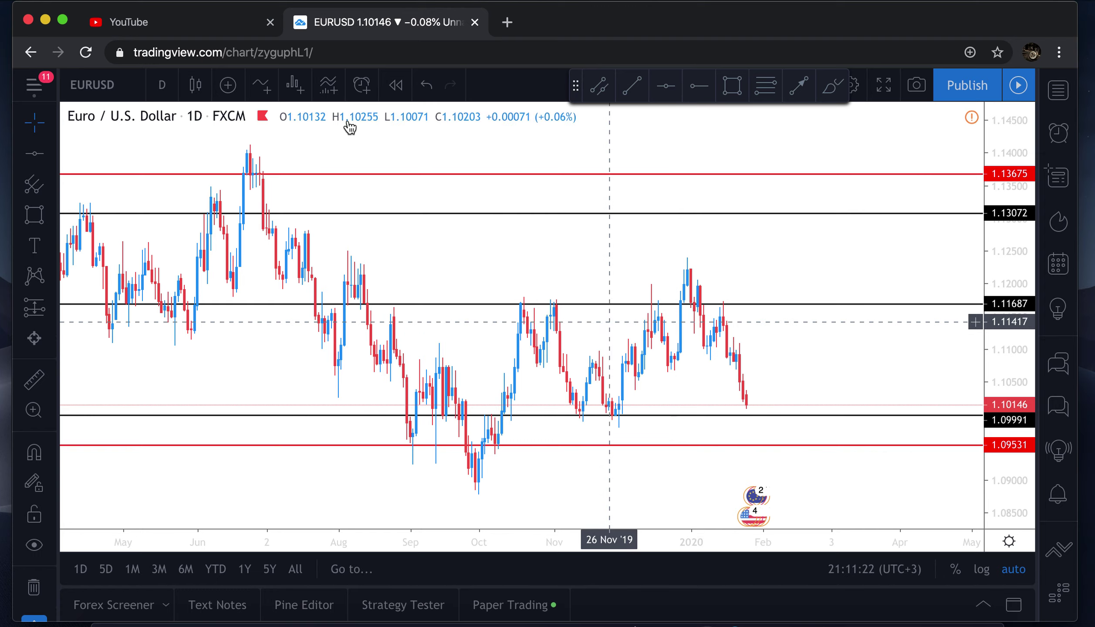
left_click(162, 85)
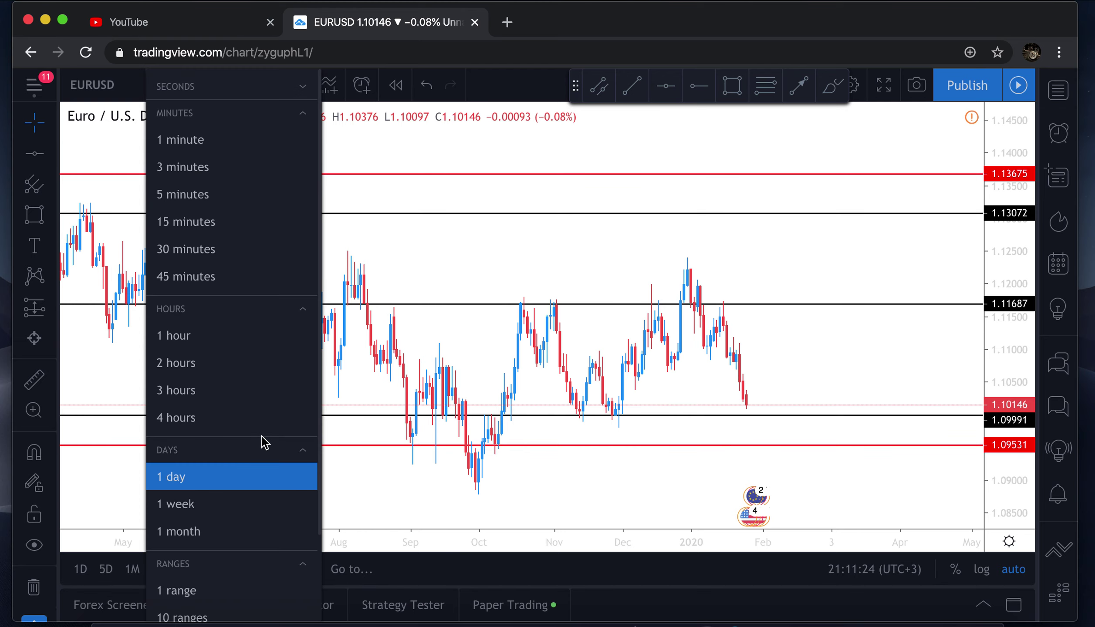
left_click(259, 419)
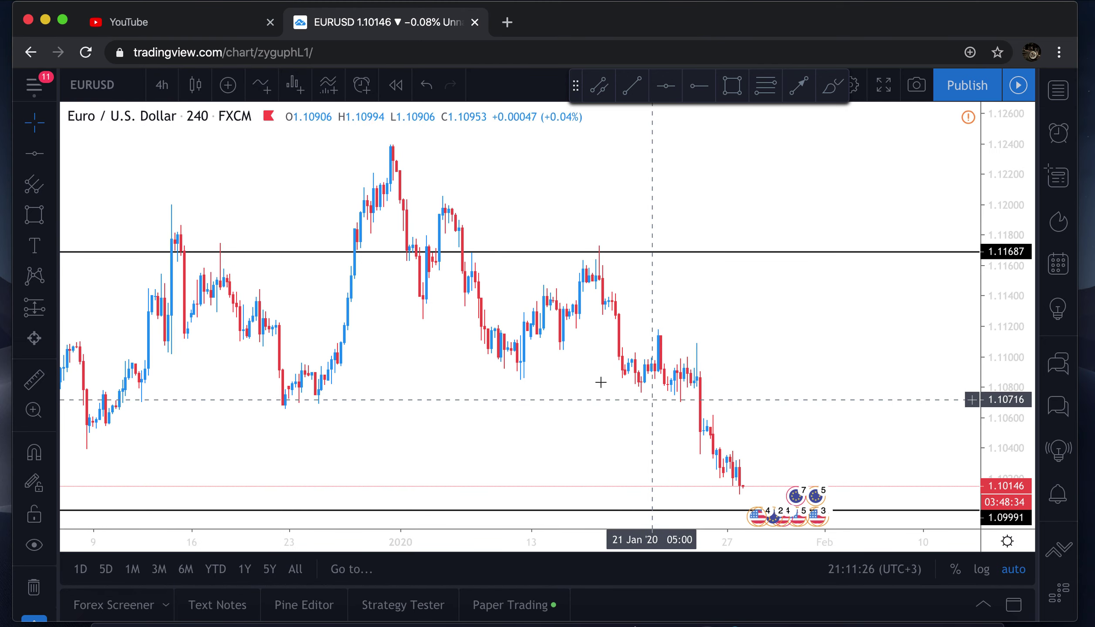
scroll(486, 360, "down", 3)
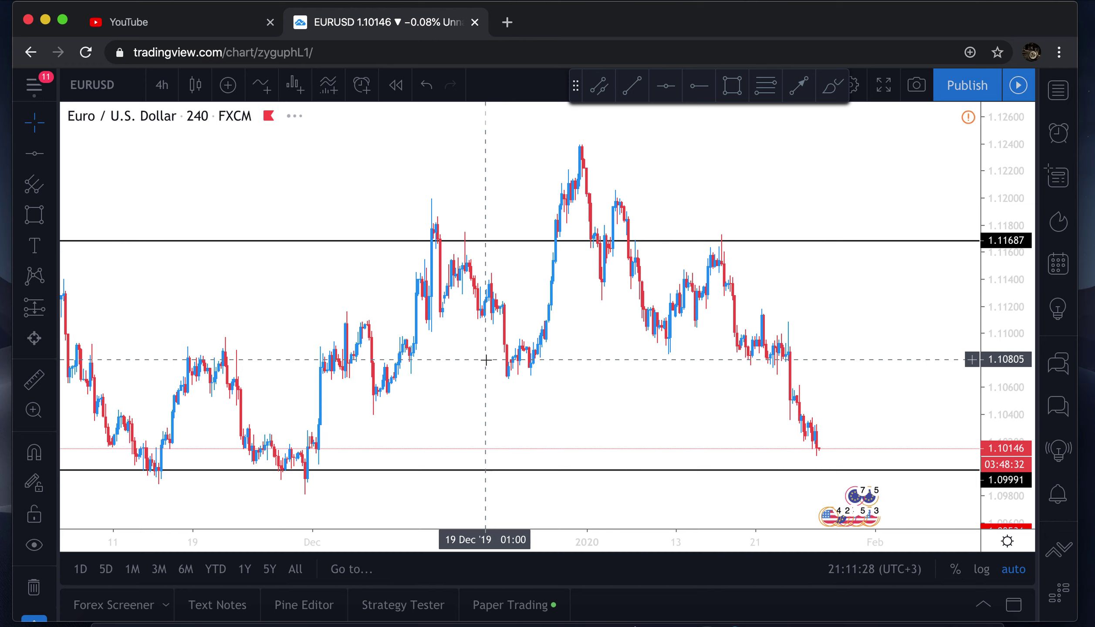
scroll(486, 359, "up", 3)
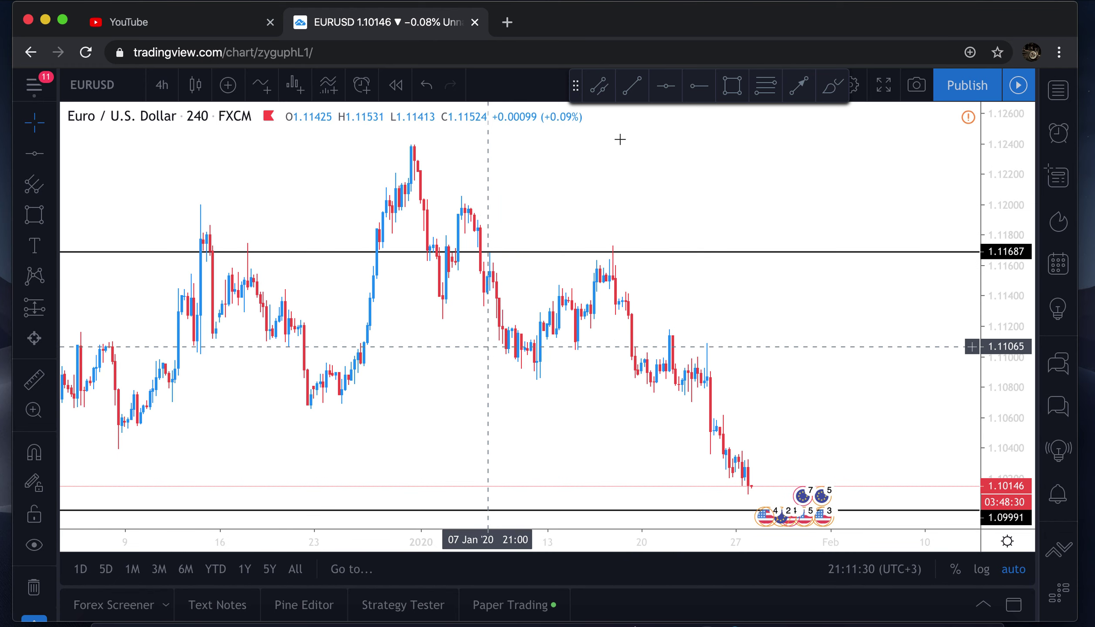
Step: Add a black horizontal line at about 1.1109 through the January 2020 price swings on the 4-hour chart
left_click(666, 86)
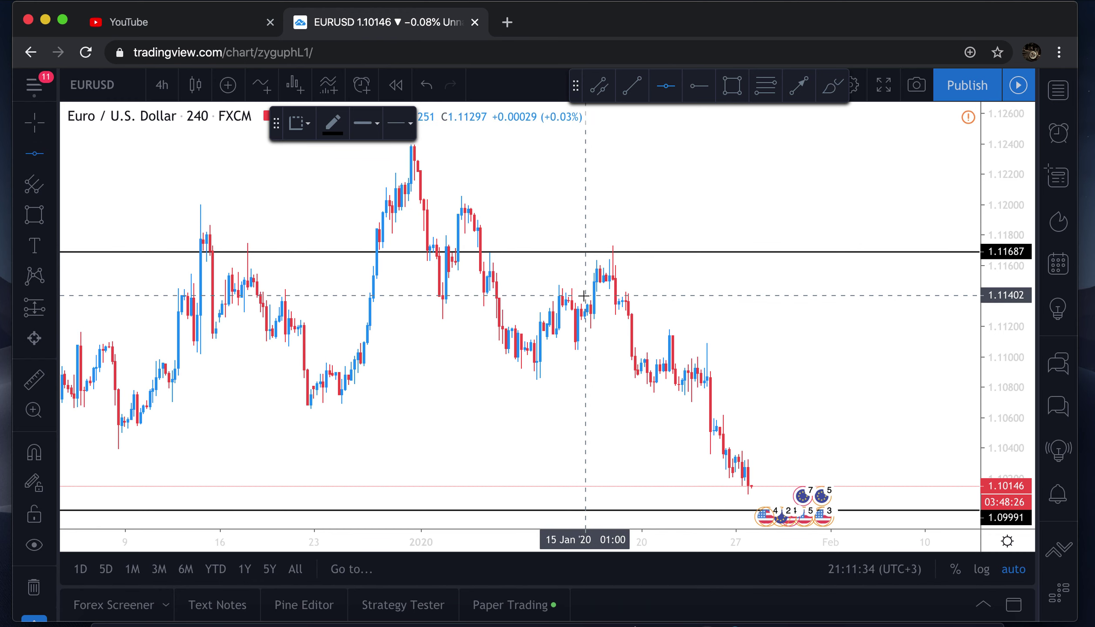
scroll(581, 294, "down", 1)
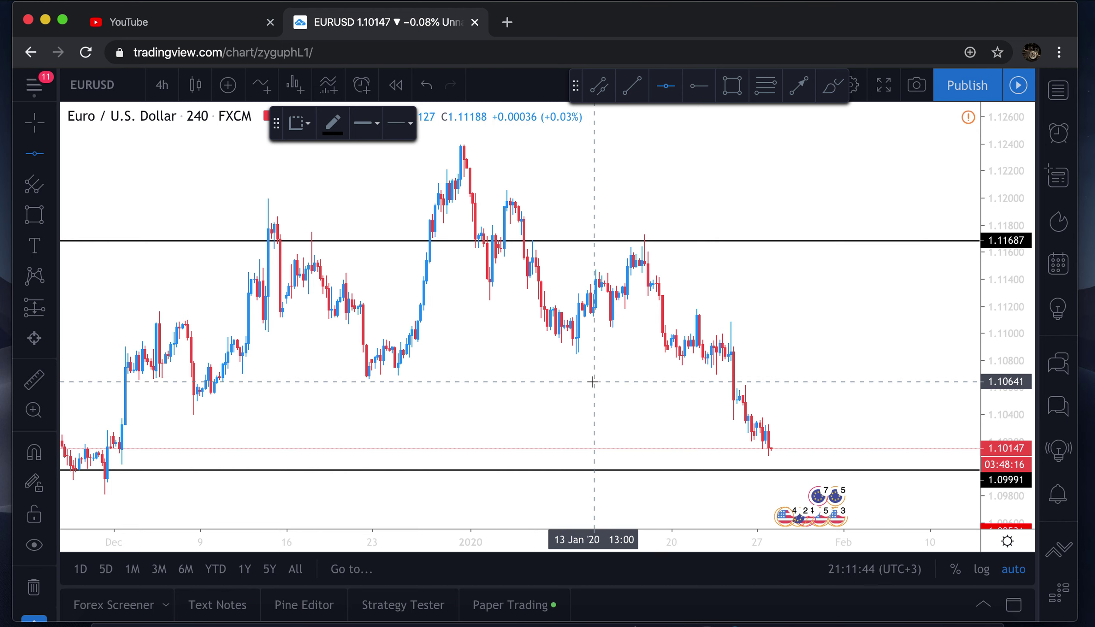
scroll(592, 381, "left", 5)
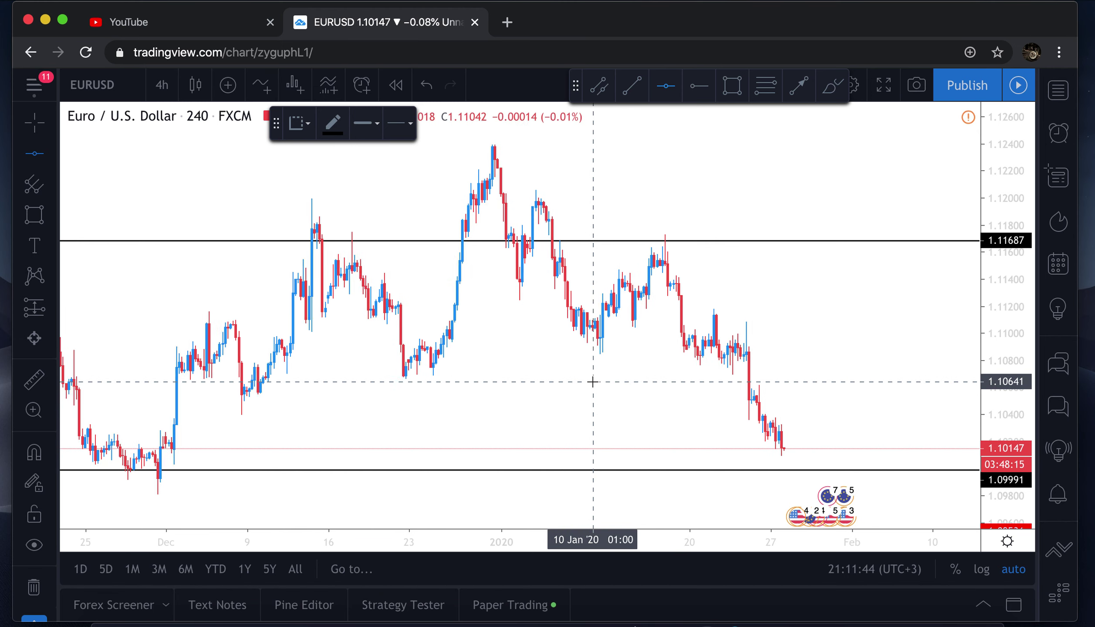
left_click(601, 321)
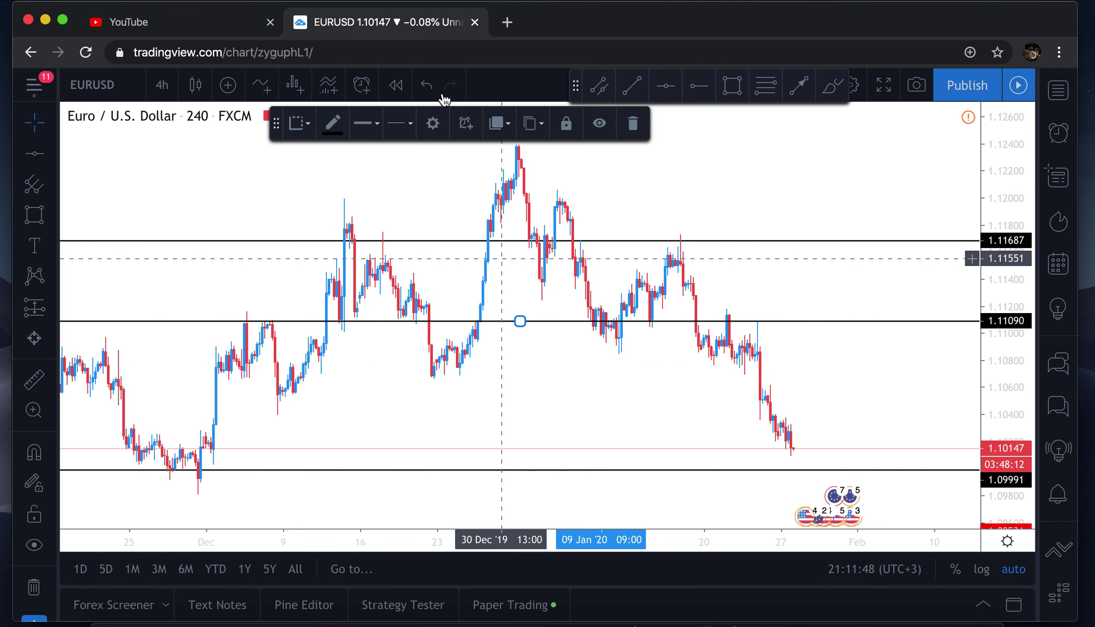
Step: Set the horizontal line at 1.1109 to the thinnest line width, keeping it black
left_click(333, 133)
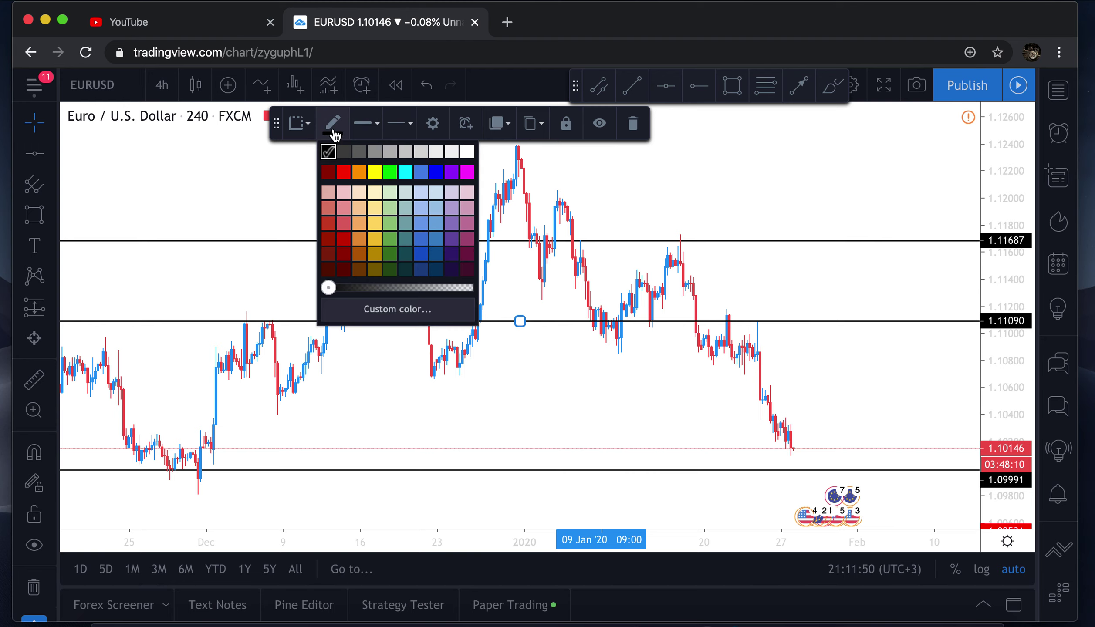
left_click(367, 131)
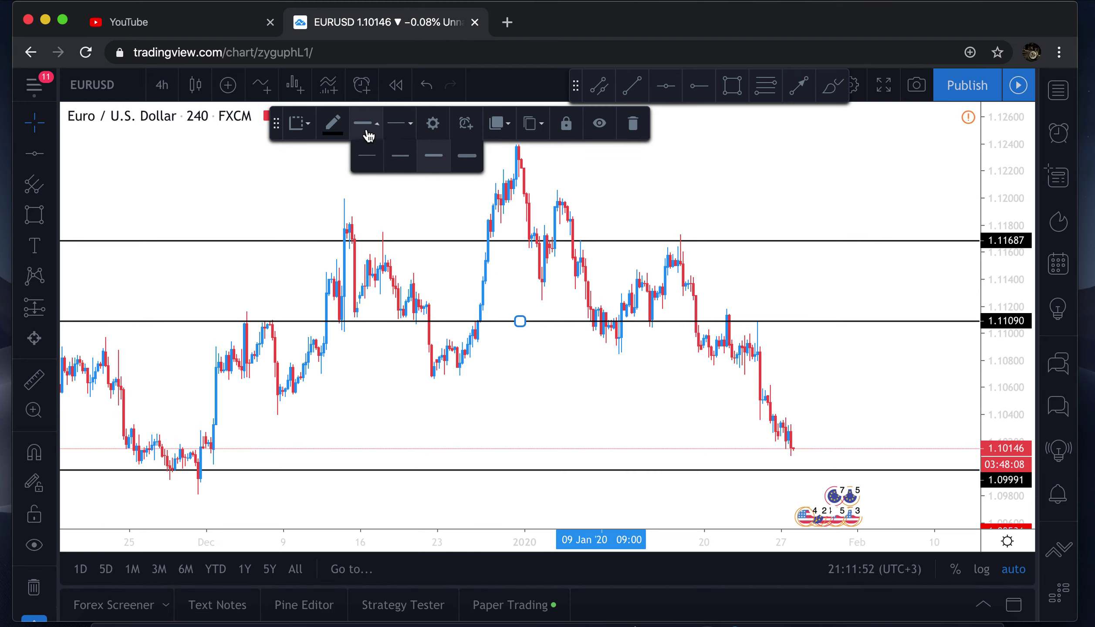
left_click(370, 161)
left_click(526, 407)
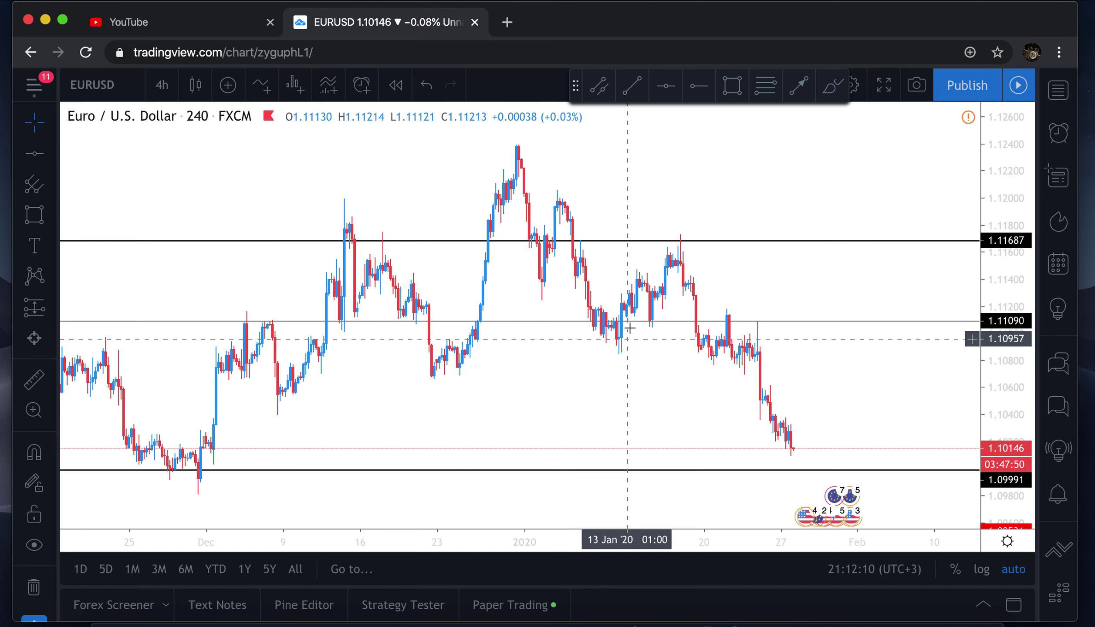
left_click(655, 324)
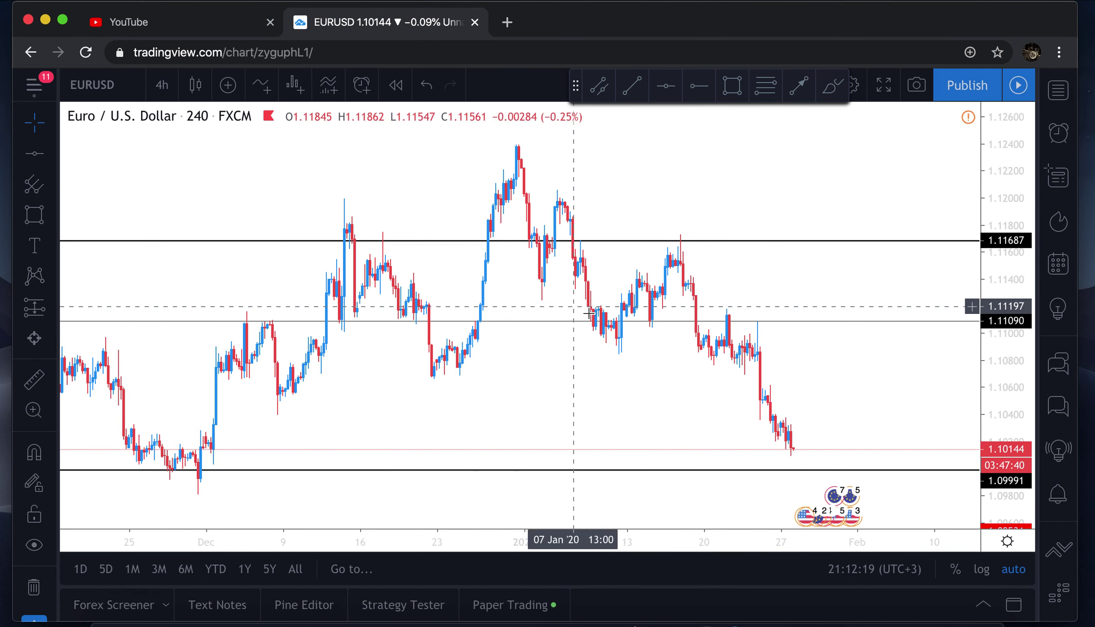
Step: Add thin black horizontal lines at about 1.1156 near the mid-January highs and about 1.1075 along the late-December lows
left_click(665, 89)
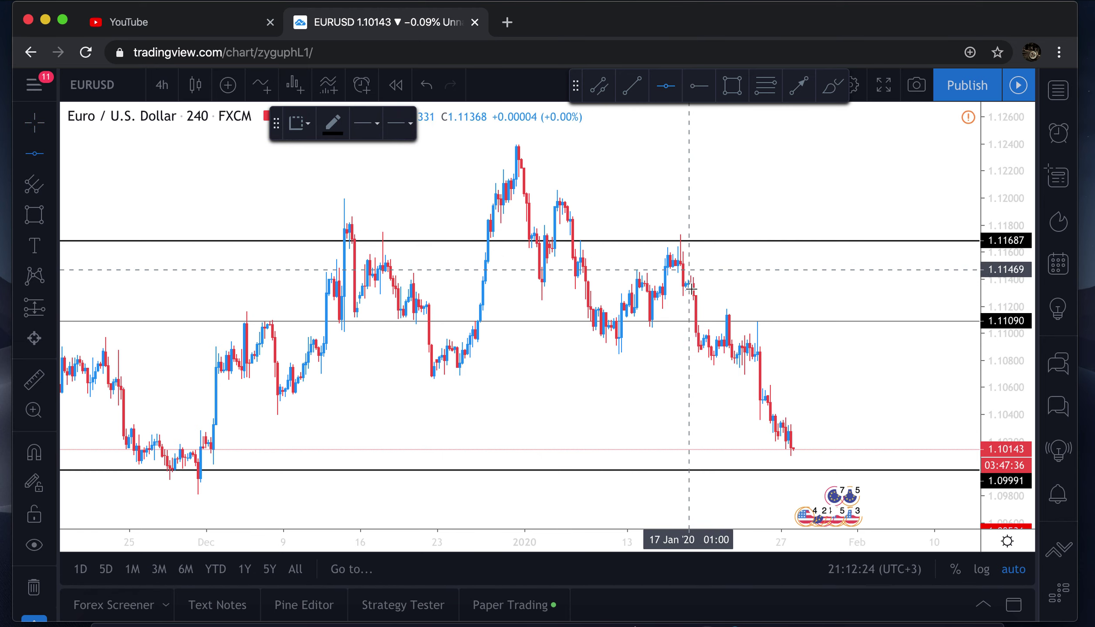
left_click(698, 258)
left_click(748, 277)
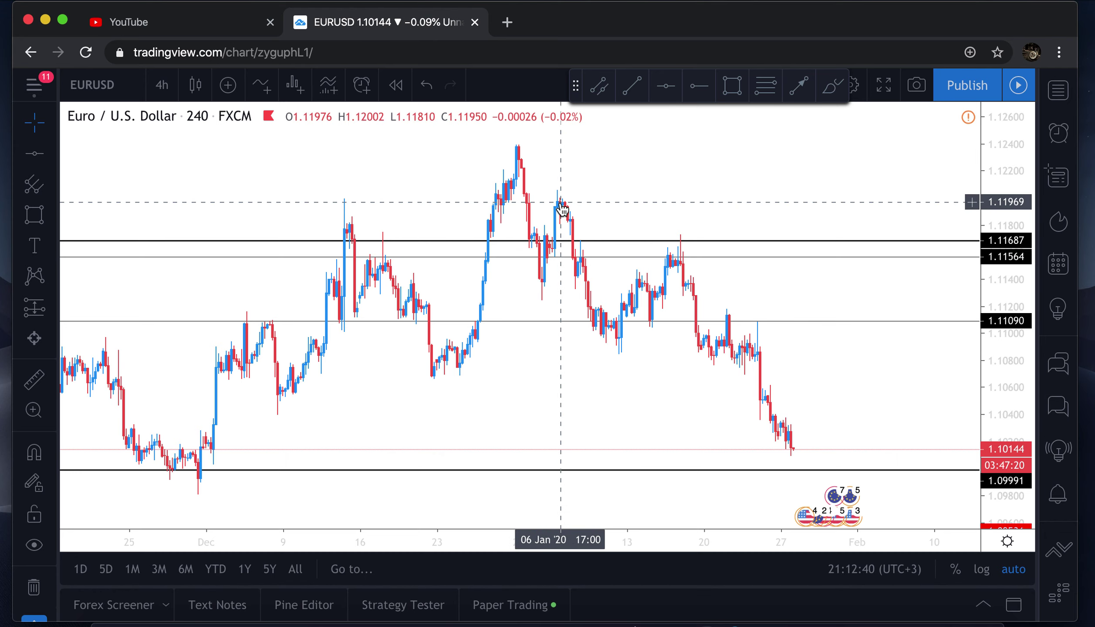
left_click(678, 89)
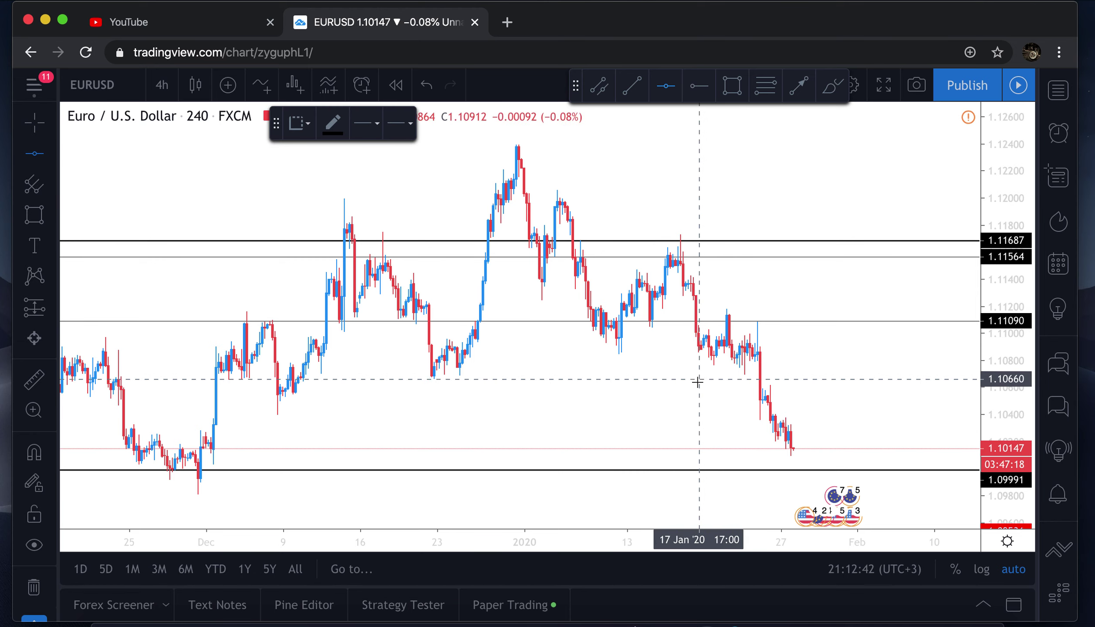
left_click(669, 368)
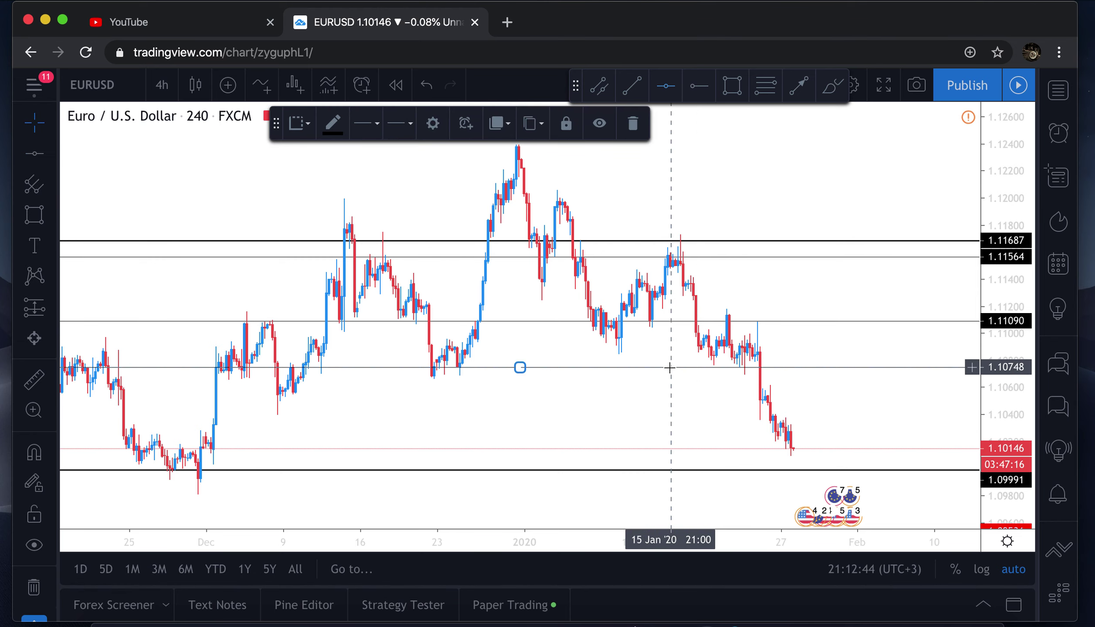
left_click(630, 417)
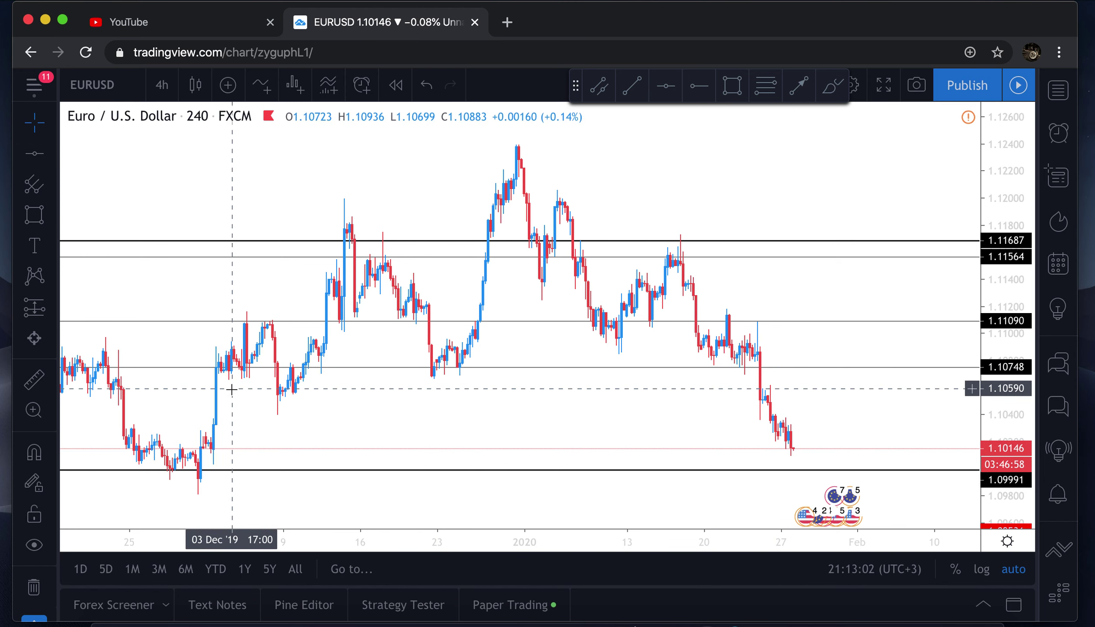
Step: Examine how 4-hour price action from October 2019 to January 2020 reacts to the thin and thick horizontal levels
scroll(230, 388, "left", 5)
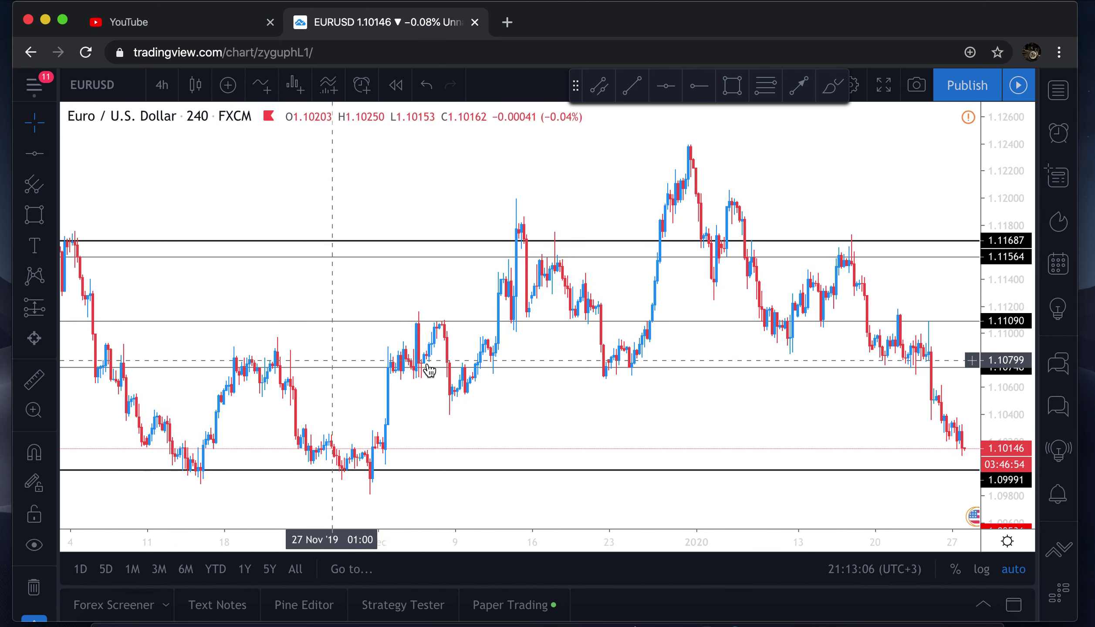
scroll(428, 366, "right", 8)
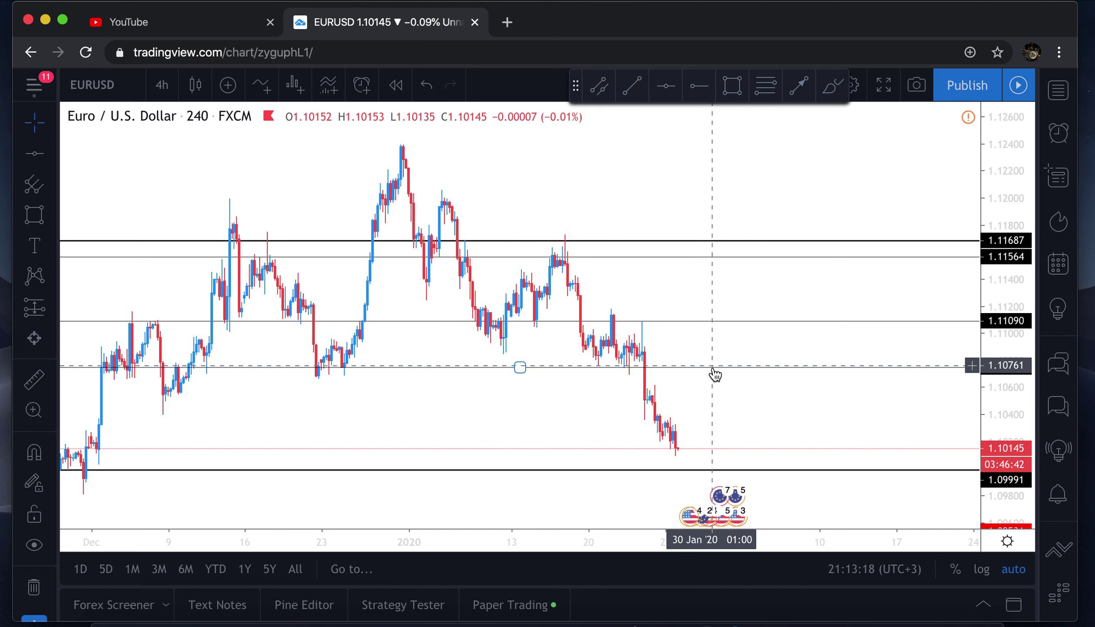
scroll(703, 386, "down", 1)
scroll(702, 386, "down", 1)
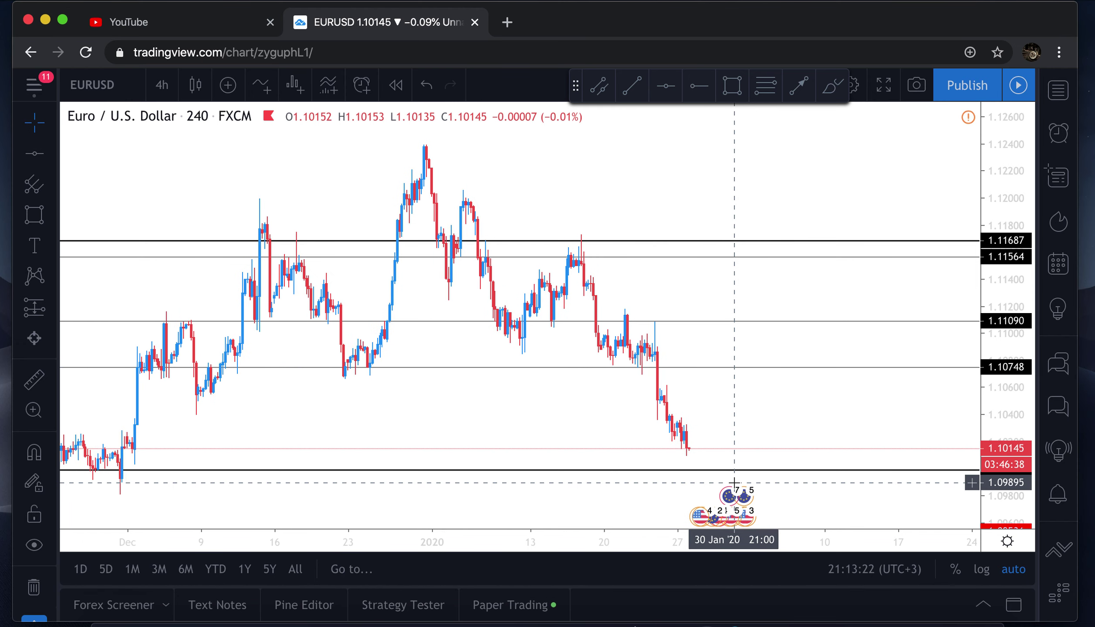
scroll(740, 328, "down", 2)
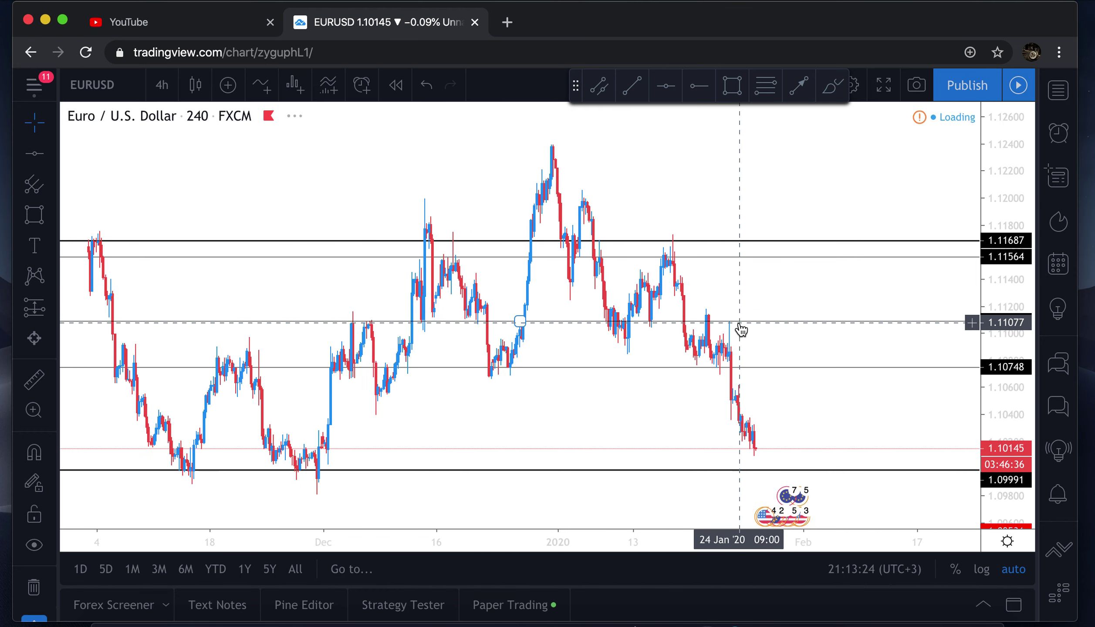
scroll(741, 328, "up", 3)
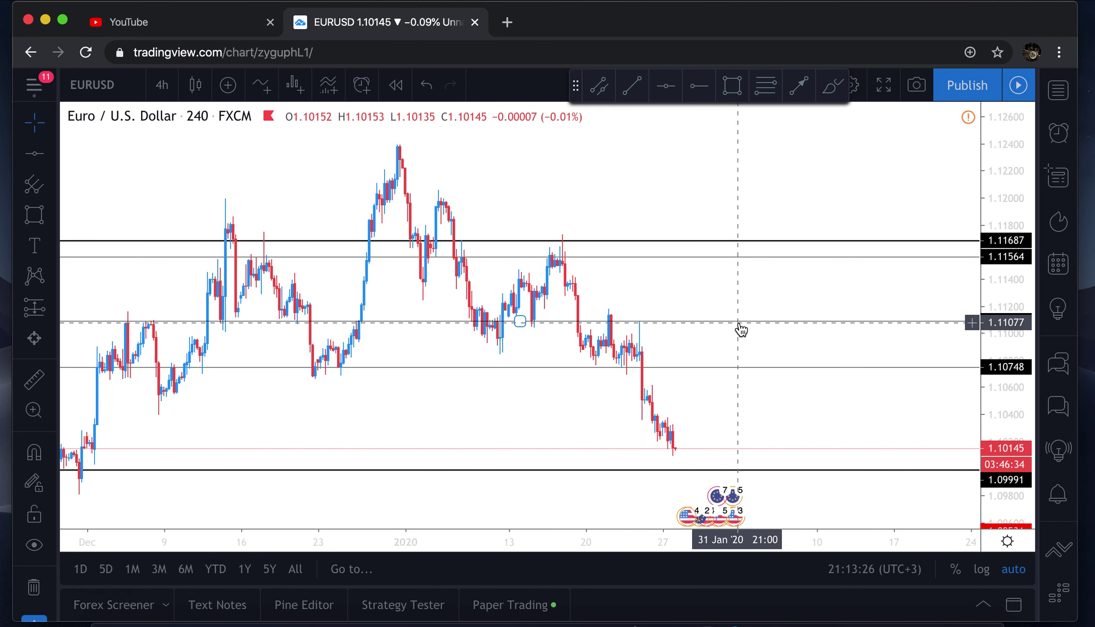
scroll(741, 329, "down", 1)
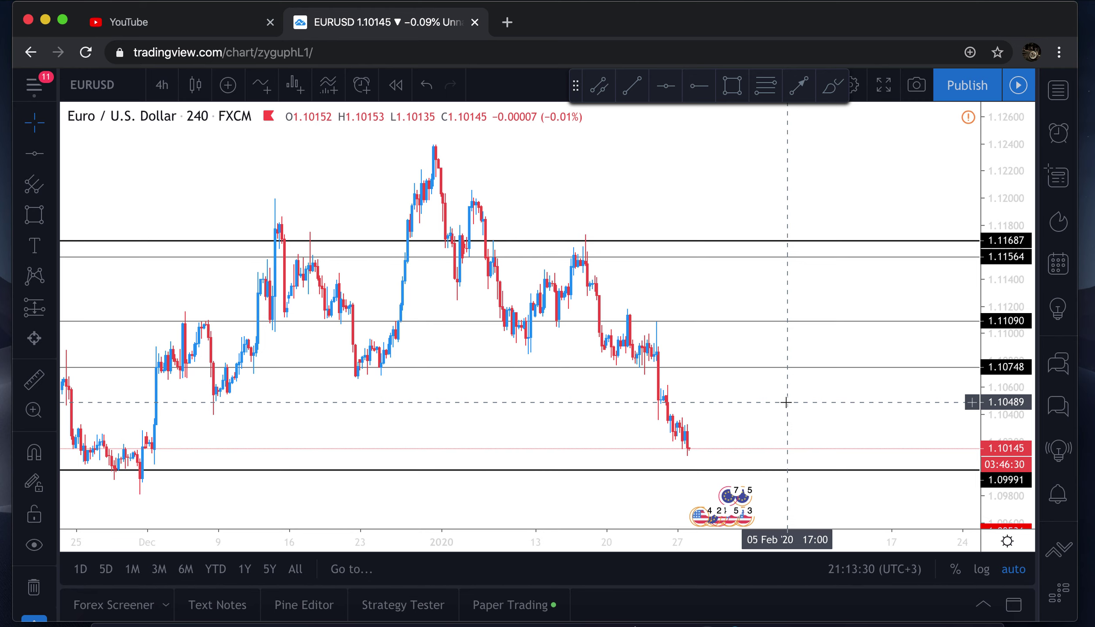
scroll(786, 403, "up", 2)
scroll(786, 403, "down", 3)
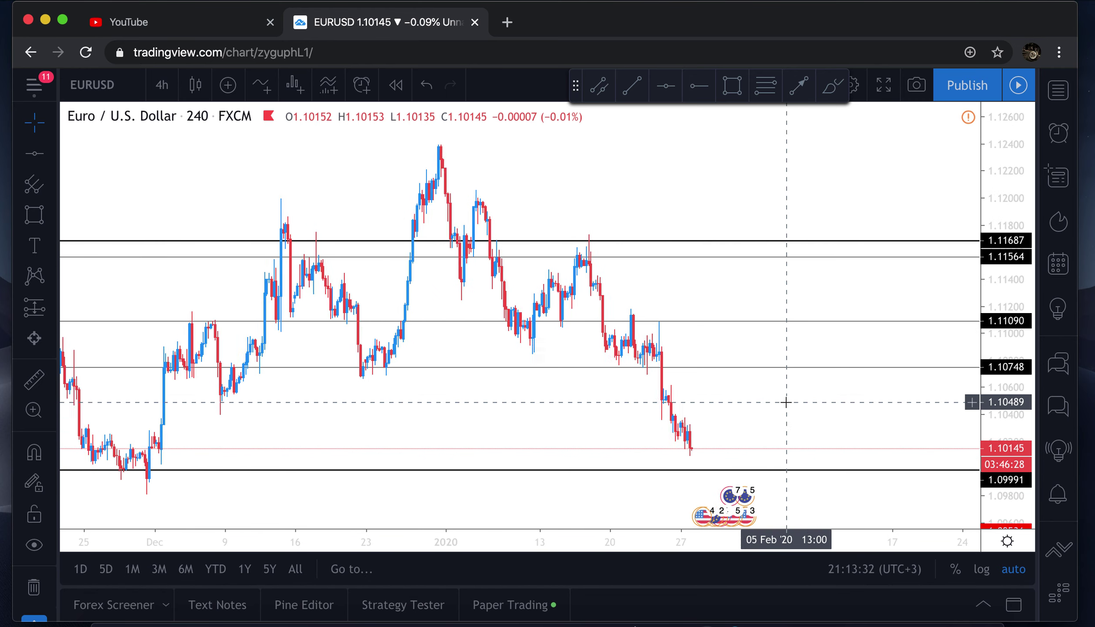
scroll(787, 402, "down", 1)
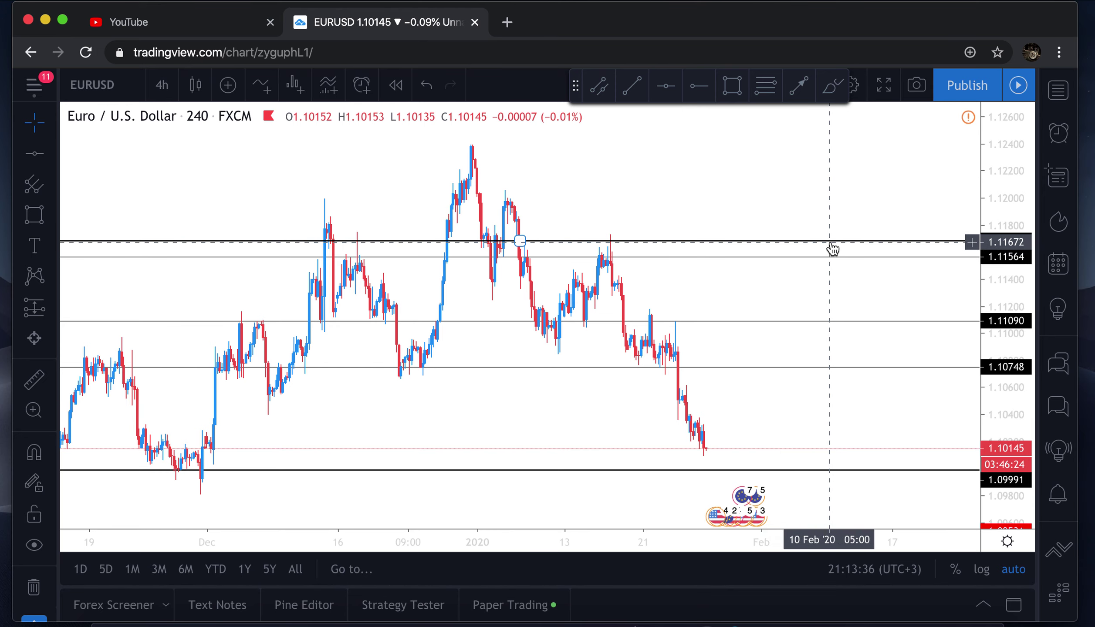
scroll(831, 247, "down", 2)
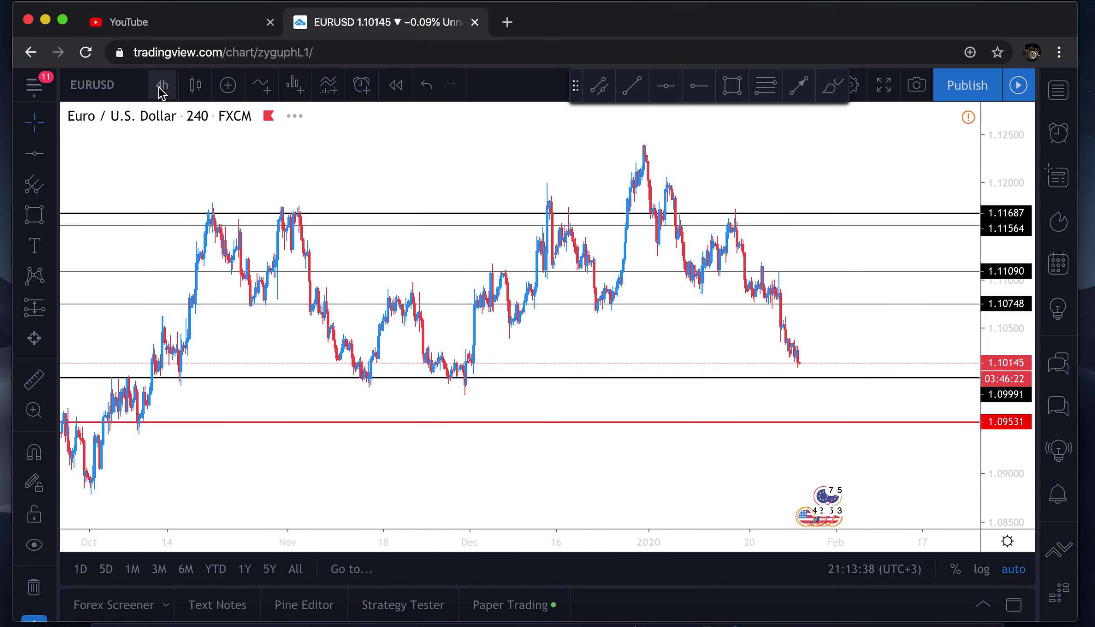
Step: Switch the EURUSD chart from the 4-hour to the 1-month timeframe
left_click(160, 87)
left_click(561, 374)
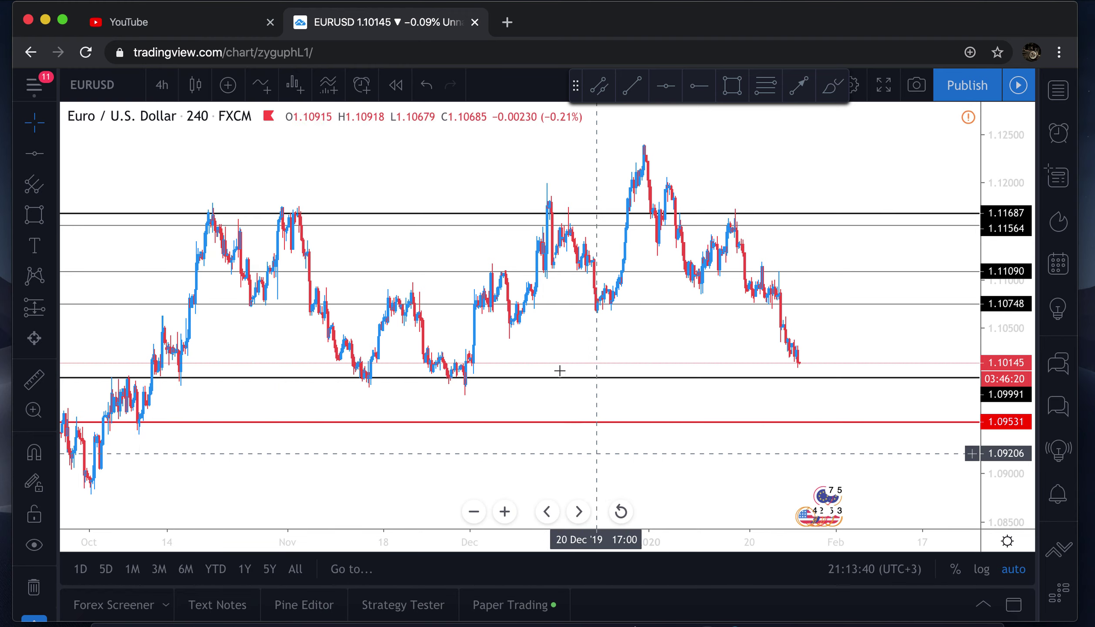
left_click(164, 85)
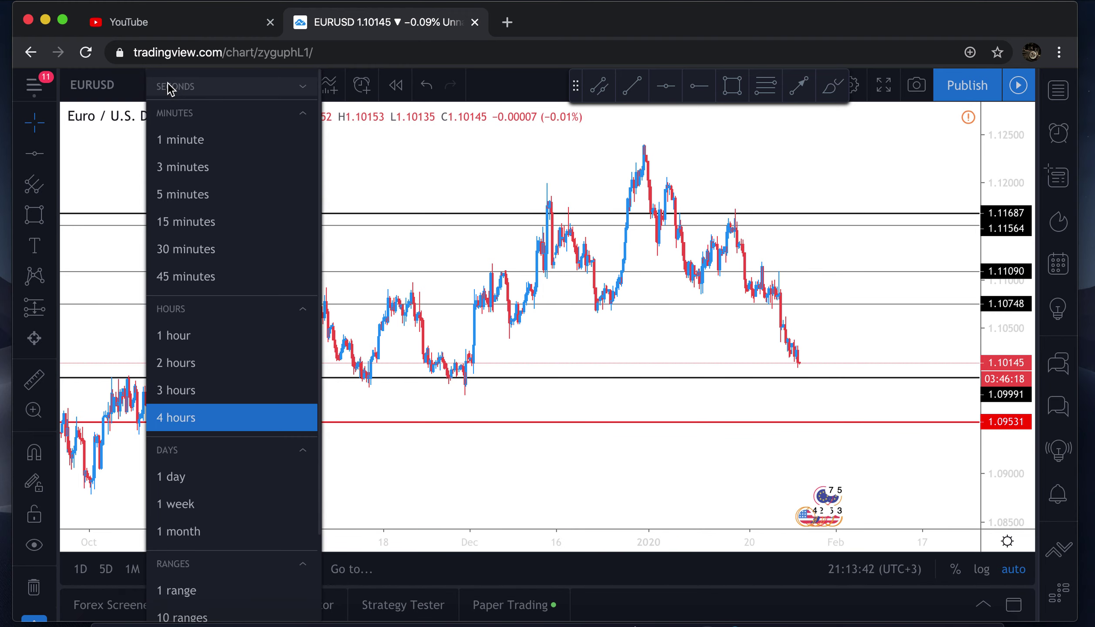
left_click(203, 541)
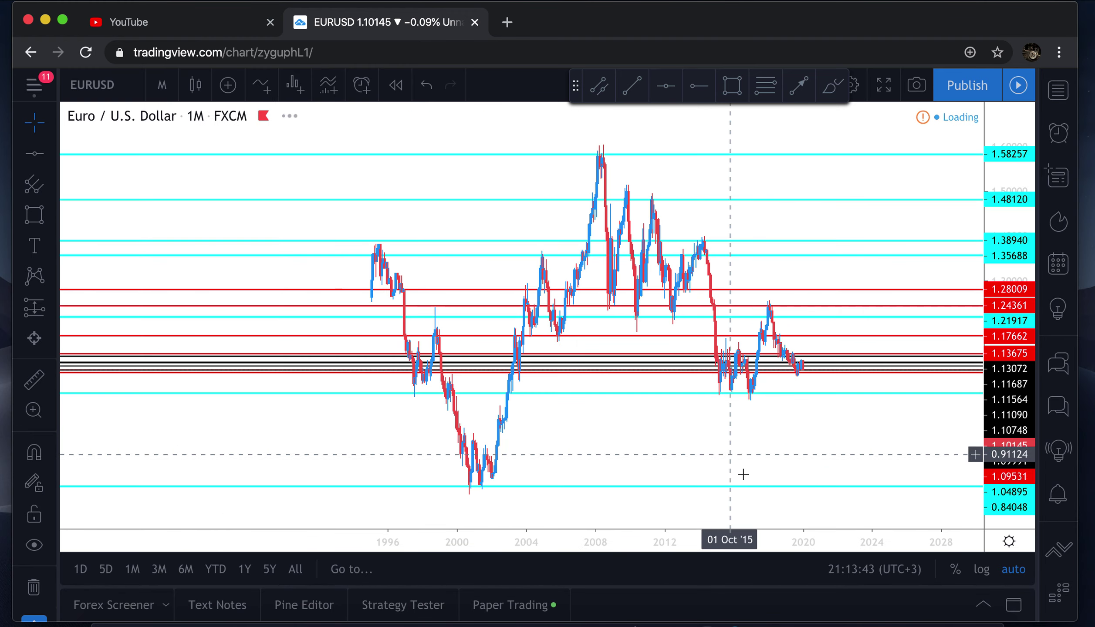
Step: Enable text on the uppermost cyan horizontal line at 1.58257 and align it Top and Right
left_click(894, 156)
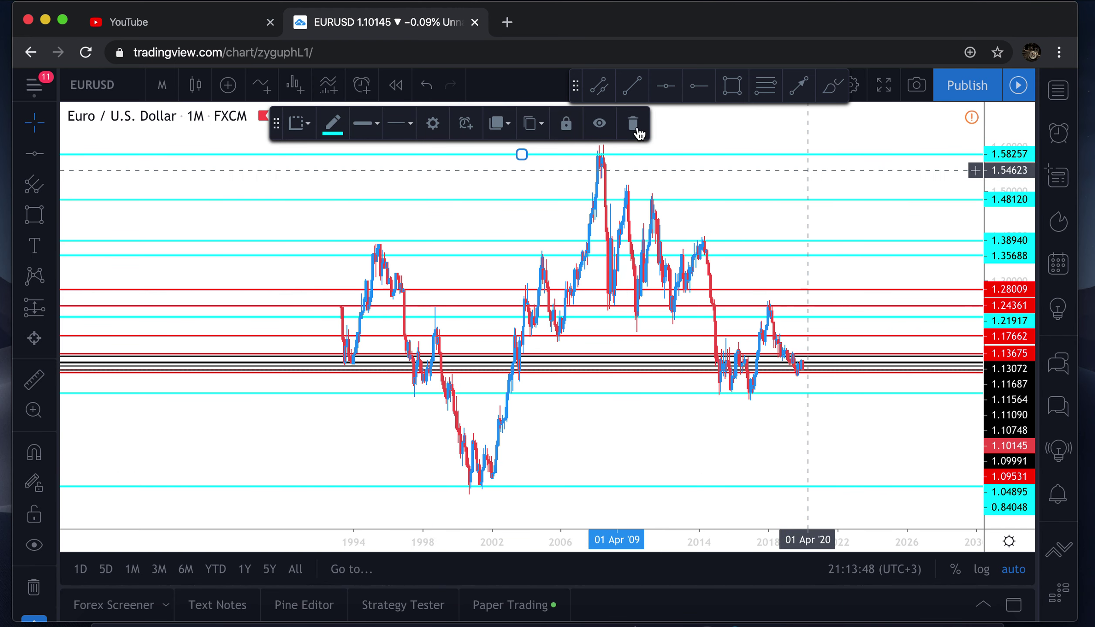
left_click(432, 124)
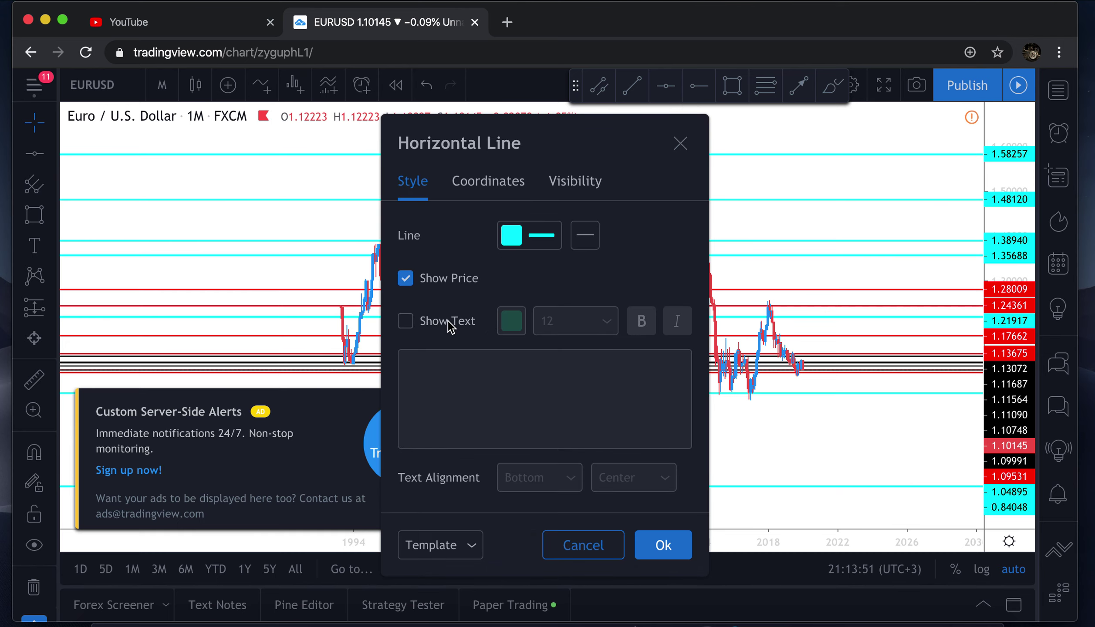
left_click(405, 321)
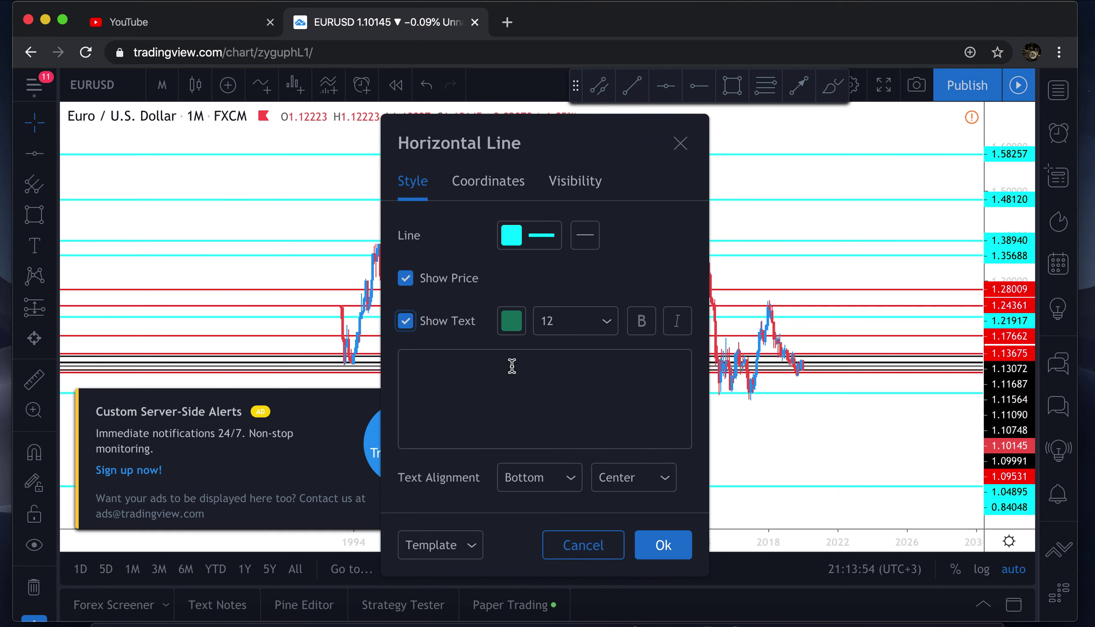
left_click(562, 481)
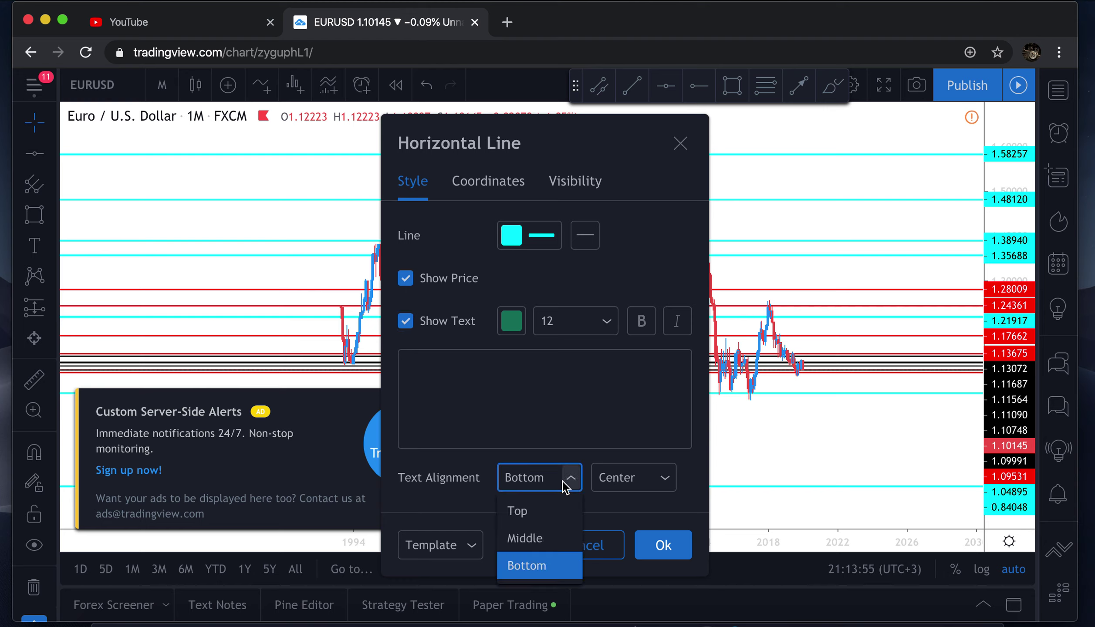
left_click(543, 516)
left_click(662, 476)
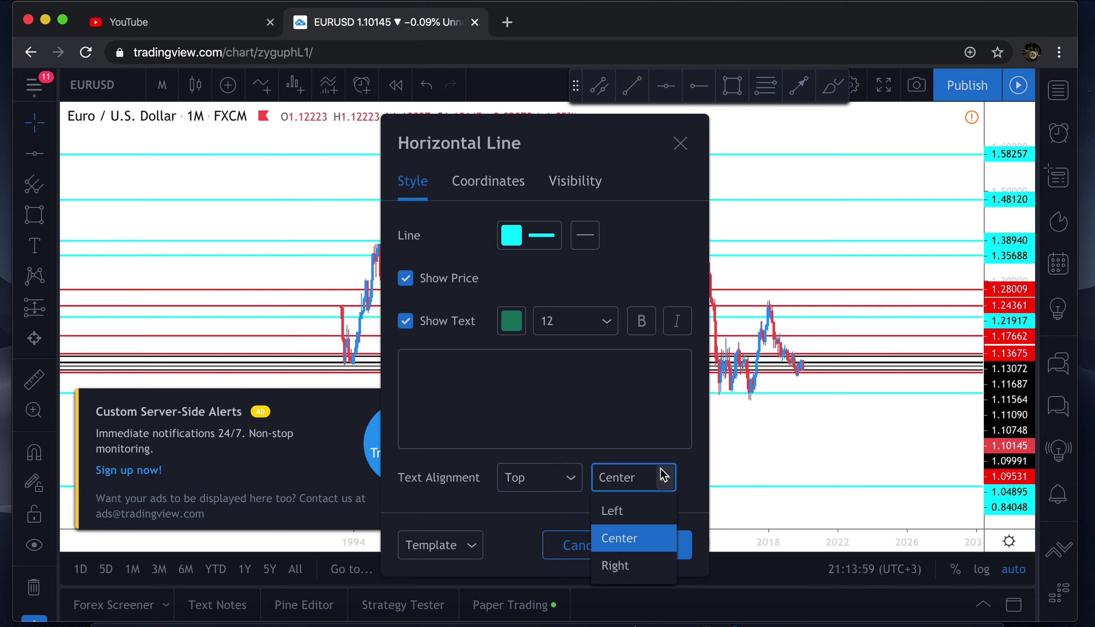
left_click(615, 565)
Step: Label the uppermost cyan line "Monthly Resistance", apply the settings and close the advertisement covering the chart
left_click(506, 389)
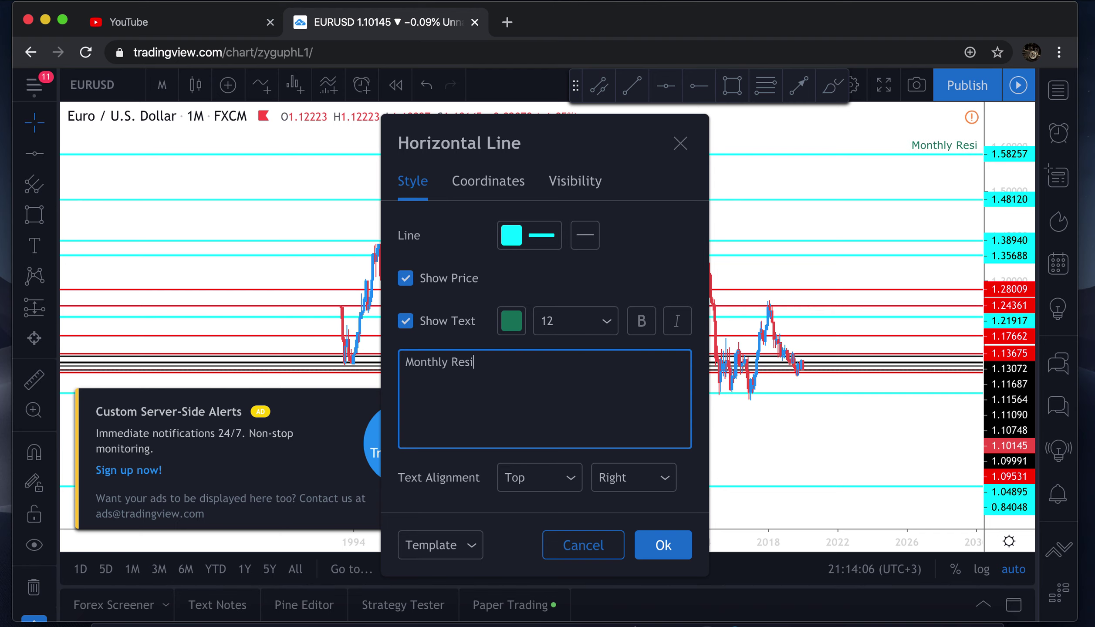
type("Monthly Resistance")
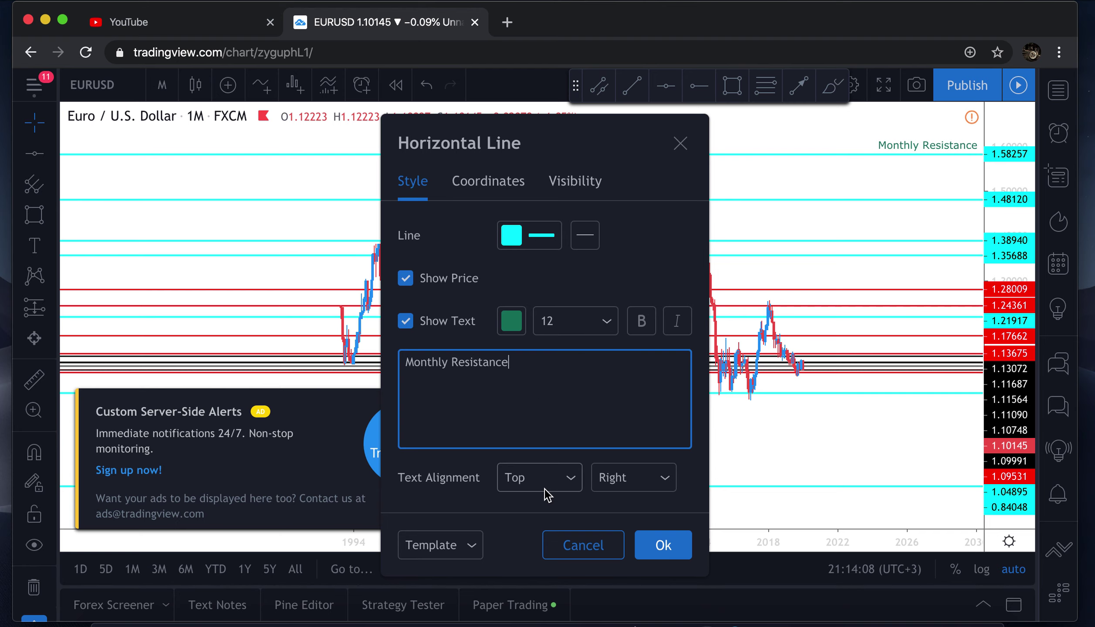
left_click(660, 545)
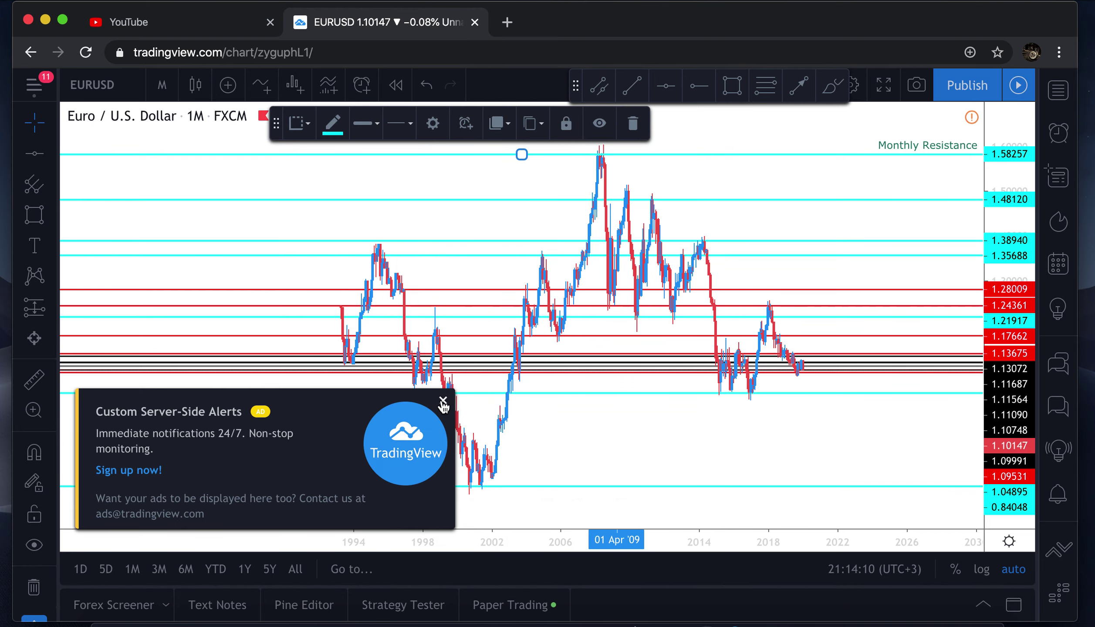
left_click(443, 402)
left_click(883, 175)
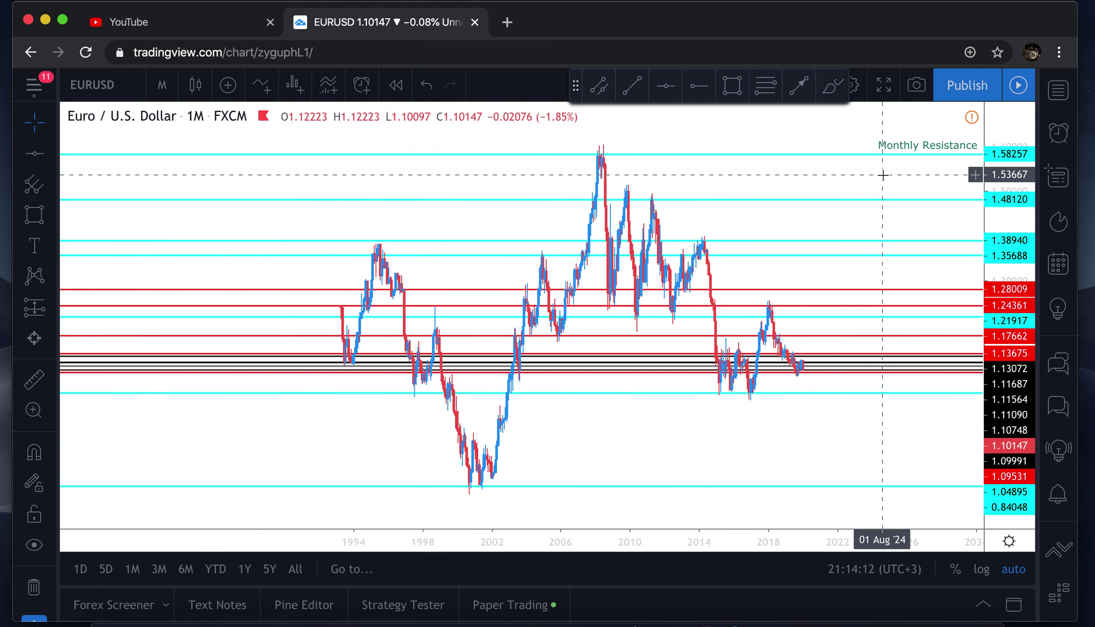
Step: Switch the EURUSD chart from the 1-month to the 4-hour timeframe
left_click(161, 85)
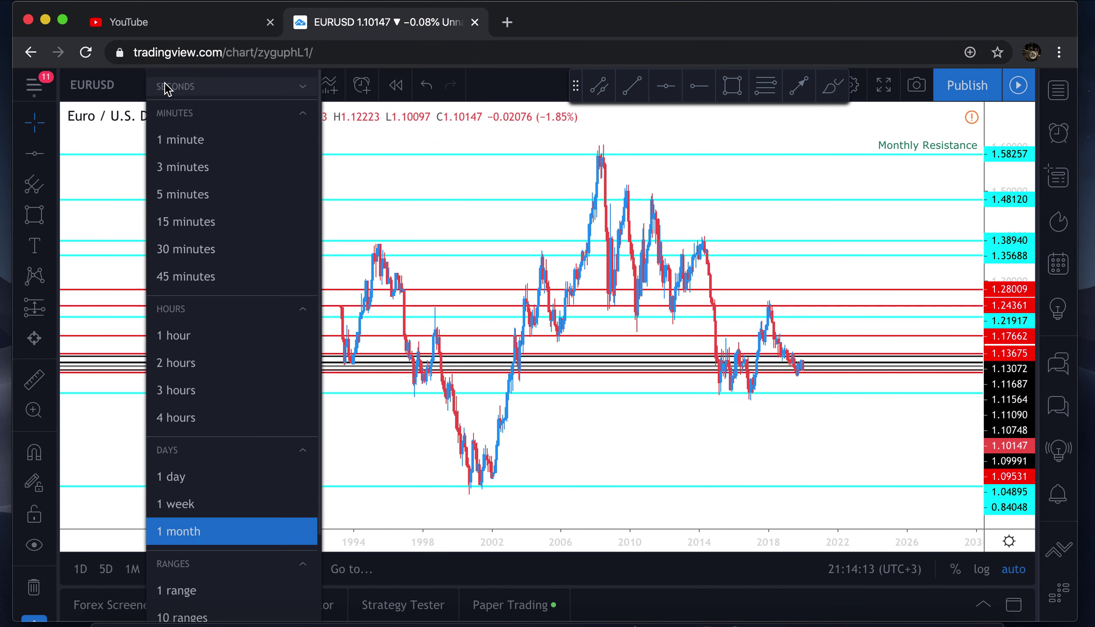
left_click(270, 424)
scroll(822, 319, "down", 5)
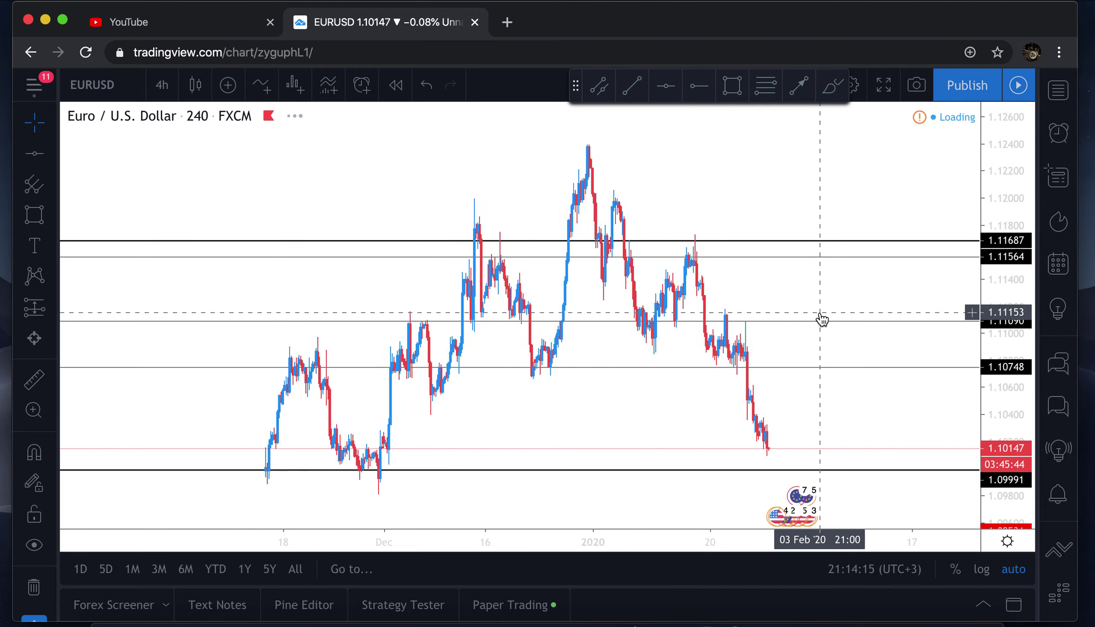
scroll(858, 220, "down", 4)
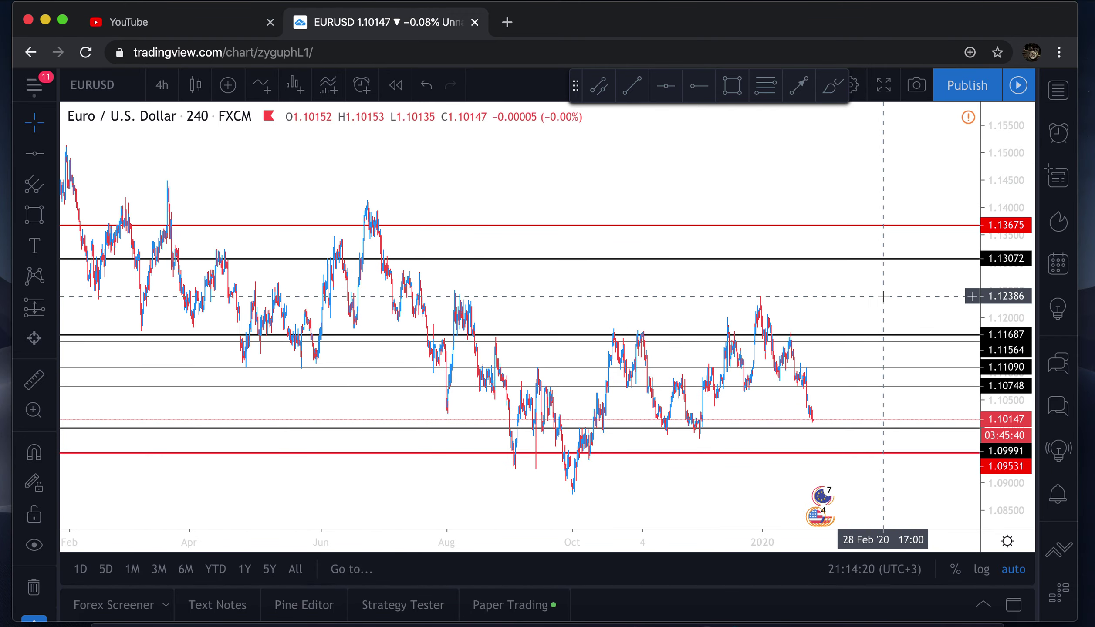
scroll(830, 284, "down", 3)
scroll(830, 284, "down", 2)
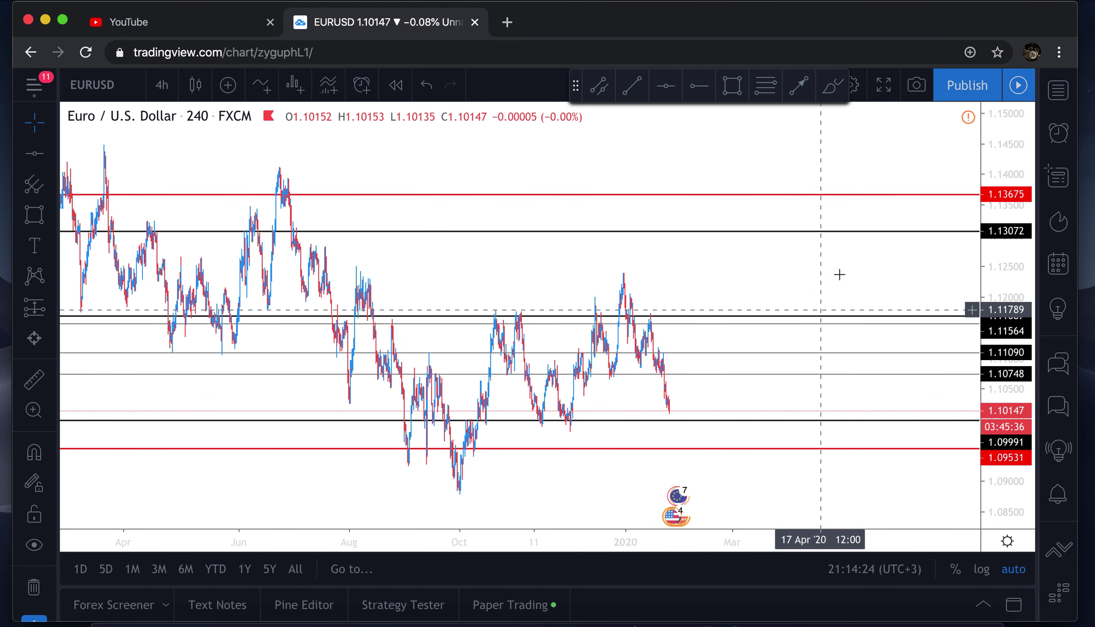
scroll(816, 262, "up", 2)
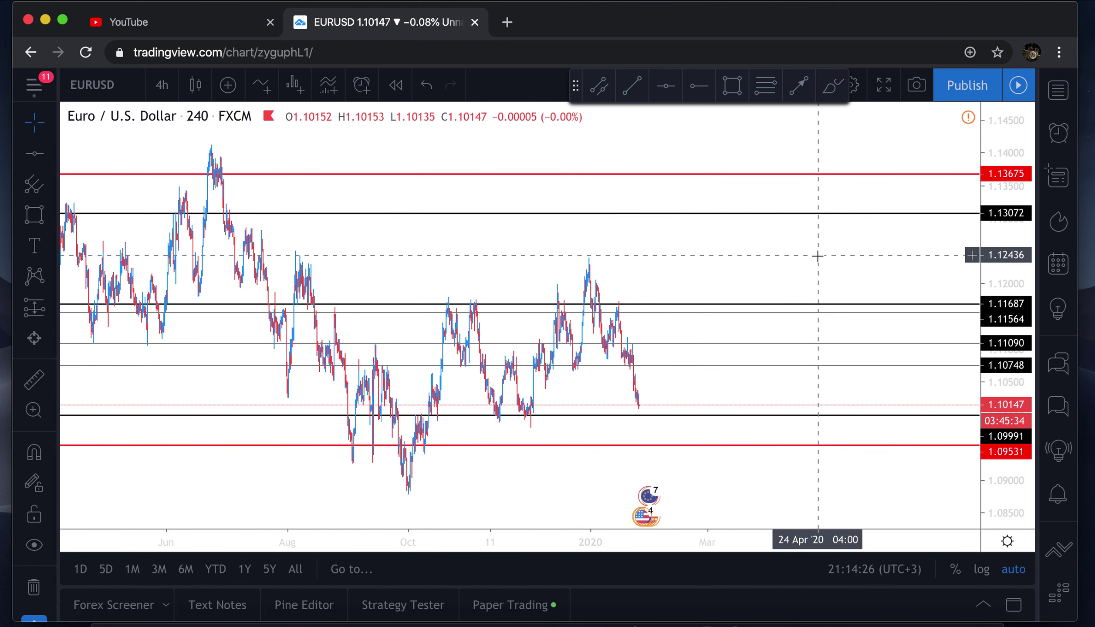
scroll(650, 228, "up", 2)
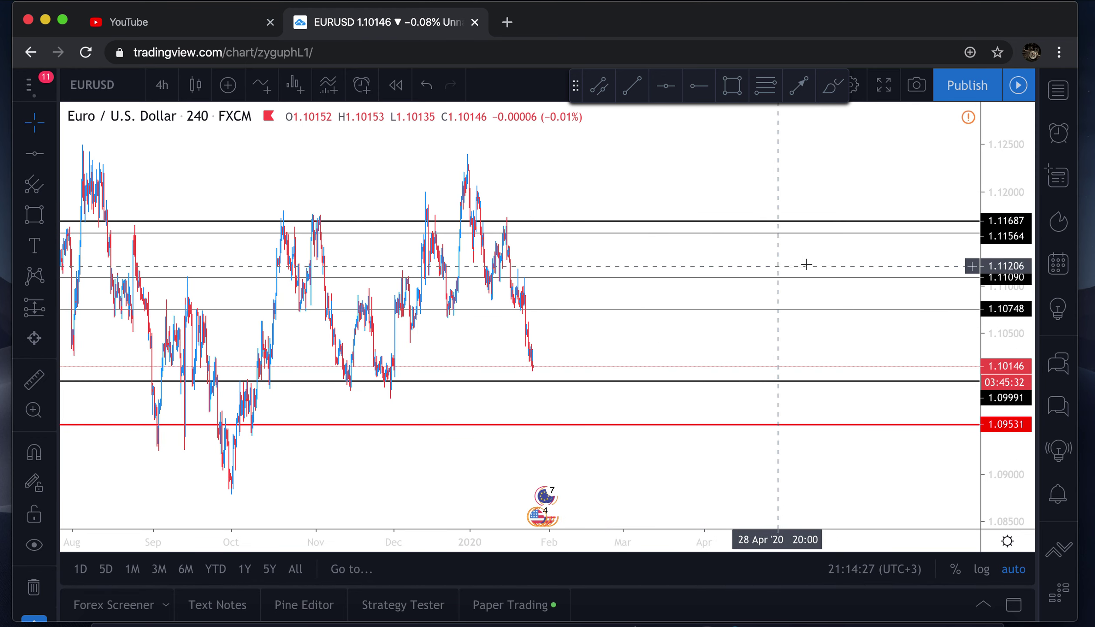
Step: Enable text on the thick black horizontal line at 1.11687 and label it "Daily Resistance"
left_click(871, 221)
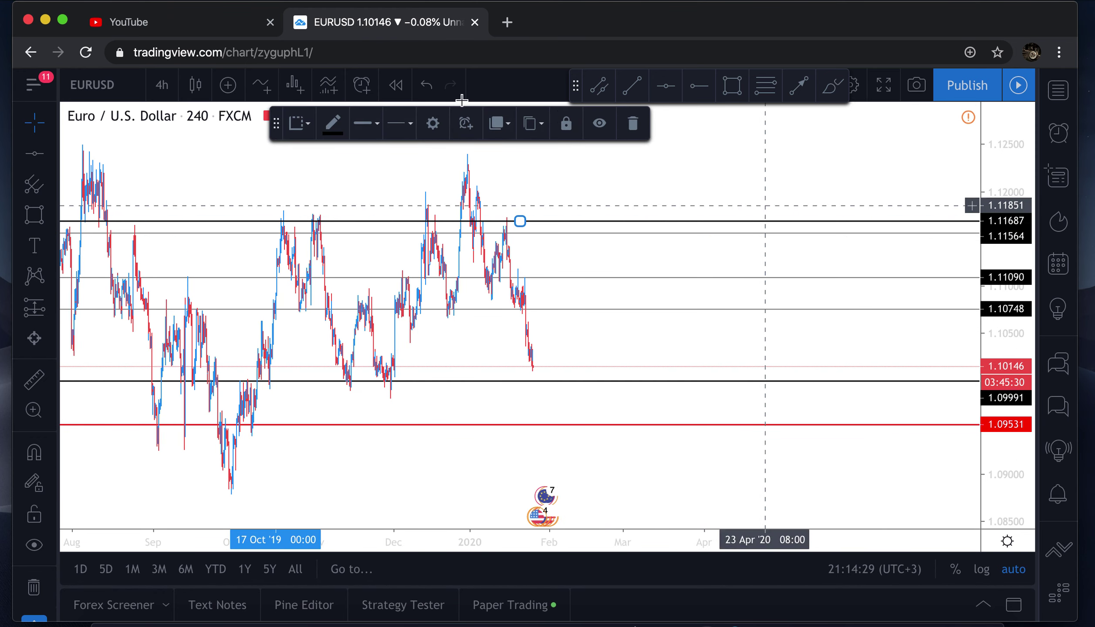
left_click(436, 124)
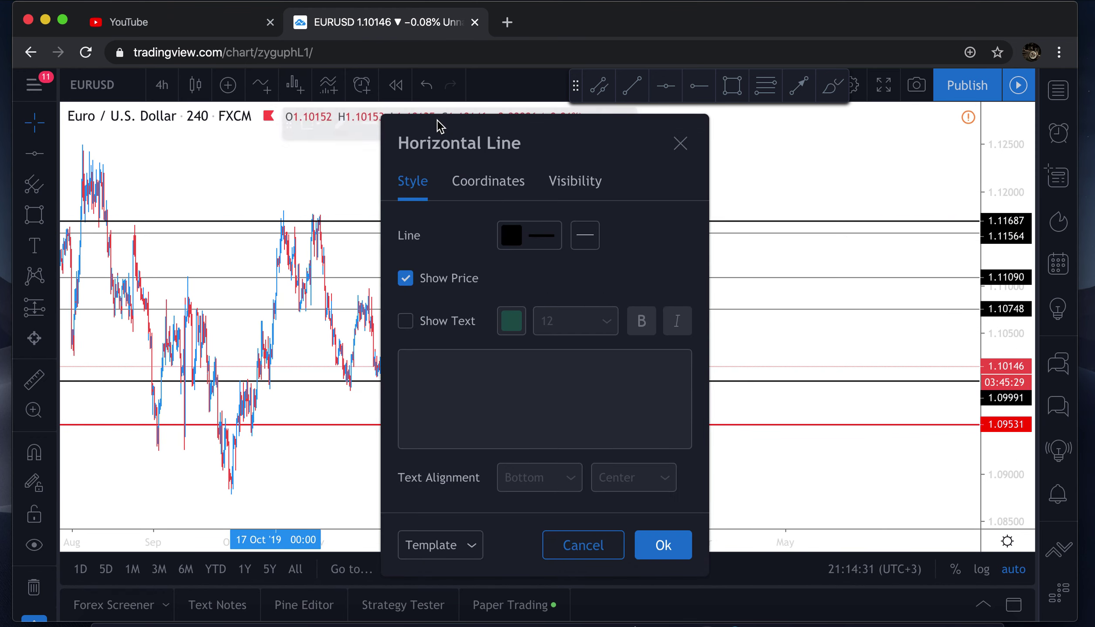
left_click(404, 325)
left_click(516, 371)
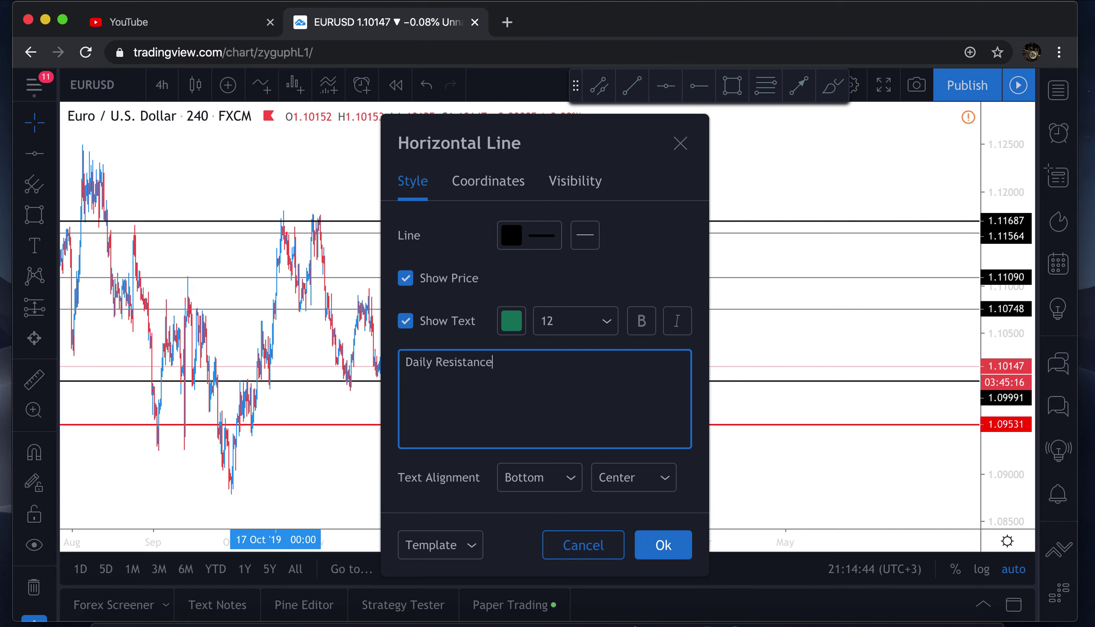
Step: Align the "Daily Resistance" text Top and Right and apply the line settings
left_click(572, 479)
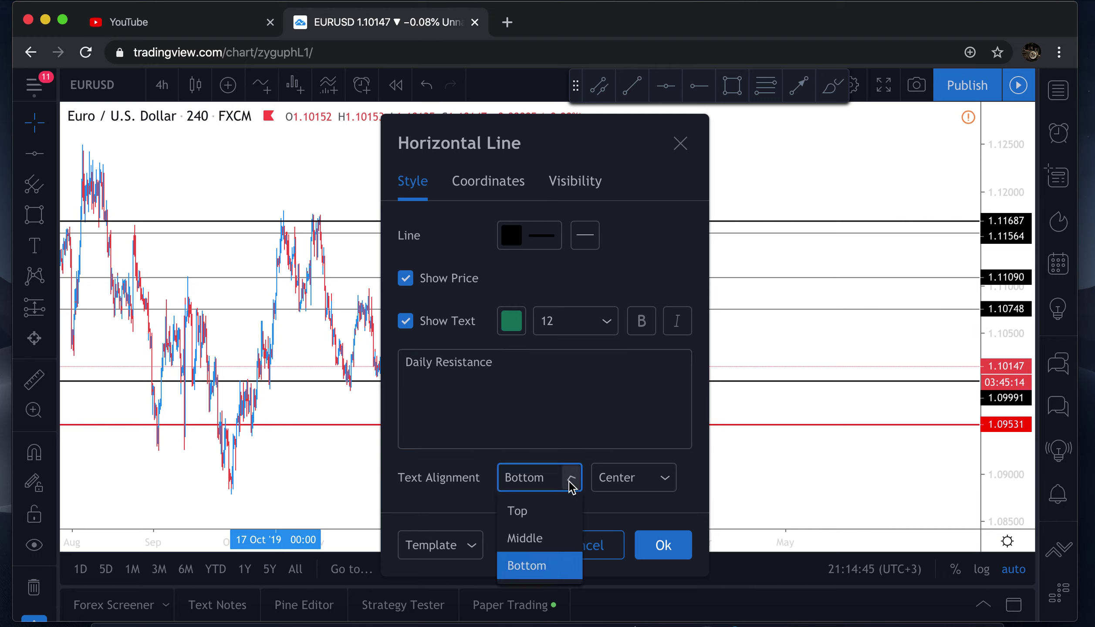
left_click(521, 512)
left_click(643, 484)
left_click(615, 567)
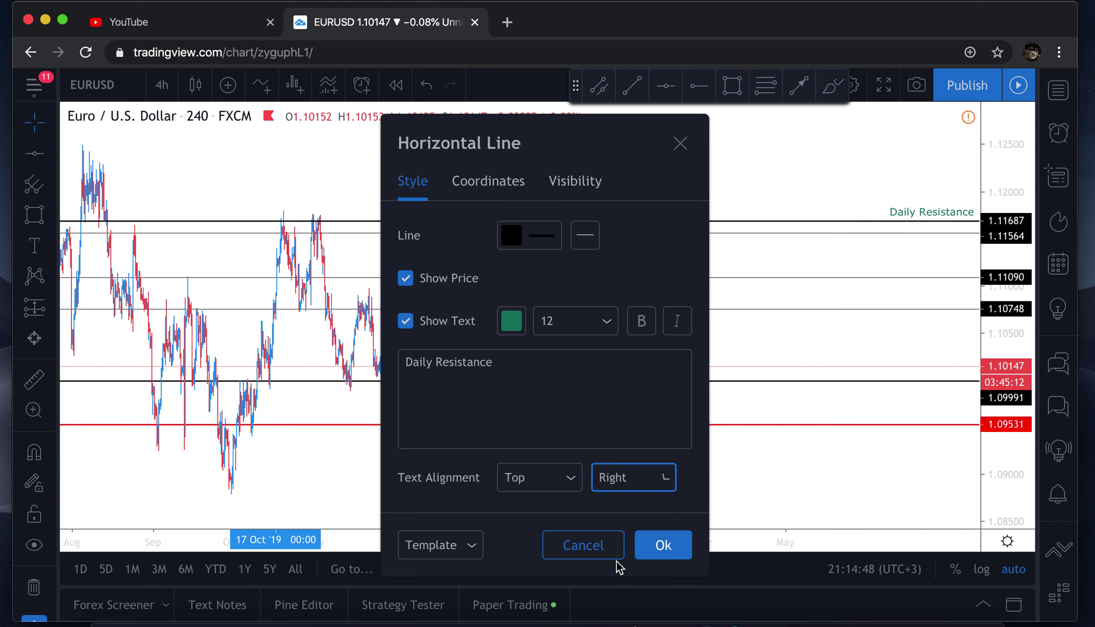
left_click(663, 545)
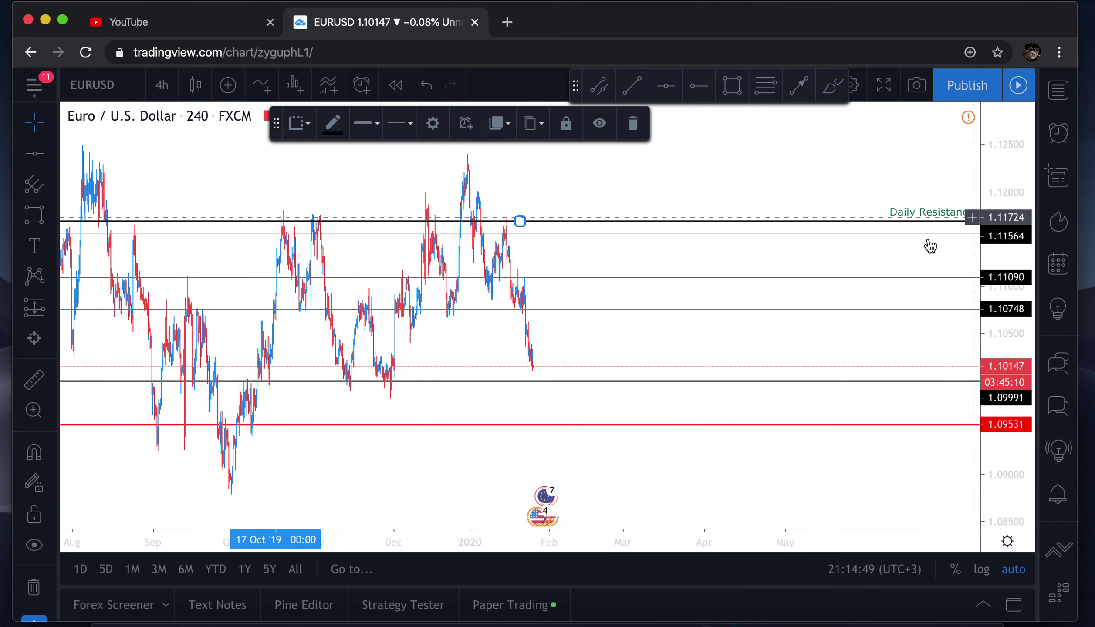
left_click(895, 251)
Step: Enable text on the thin black horizontal line at 1.11564 and align it Top and Right
left_click(895, 233)
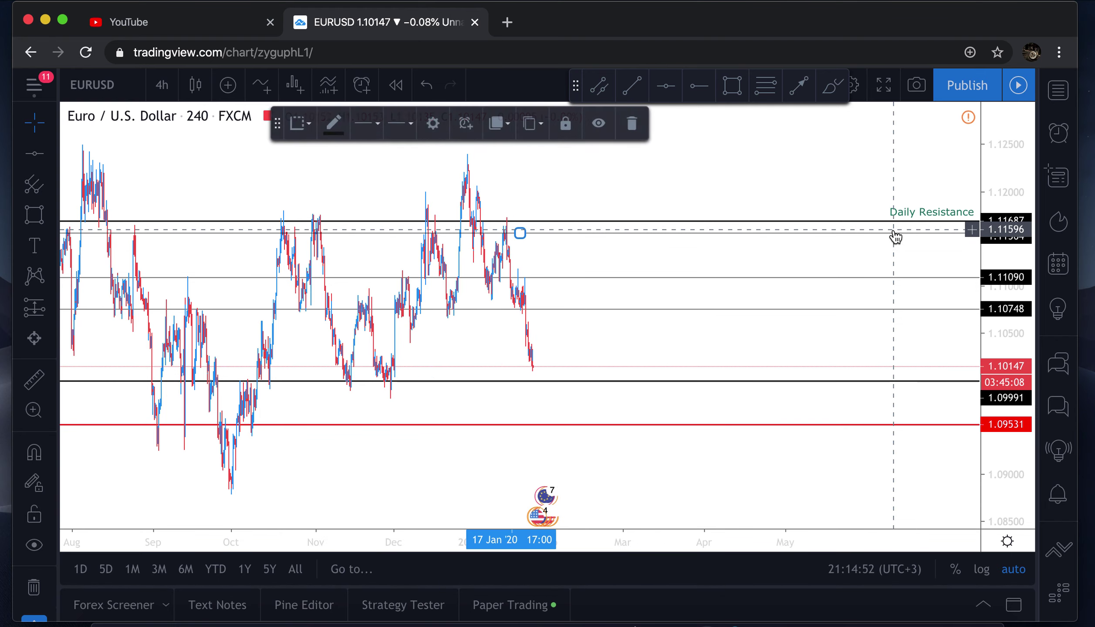
left_click(433, 124)
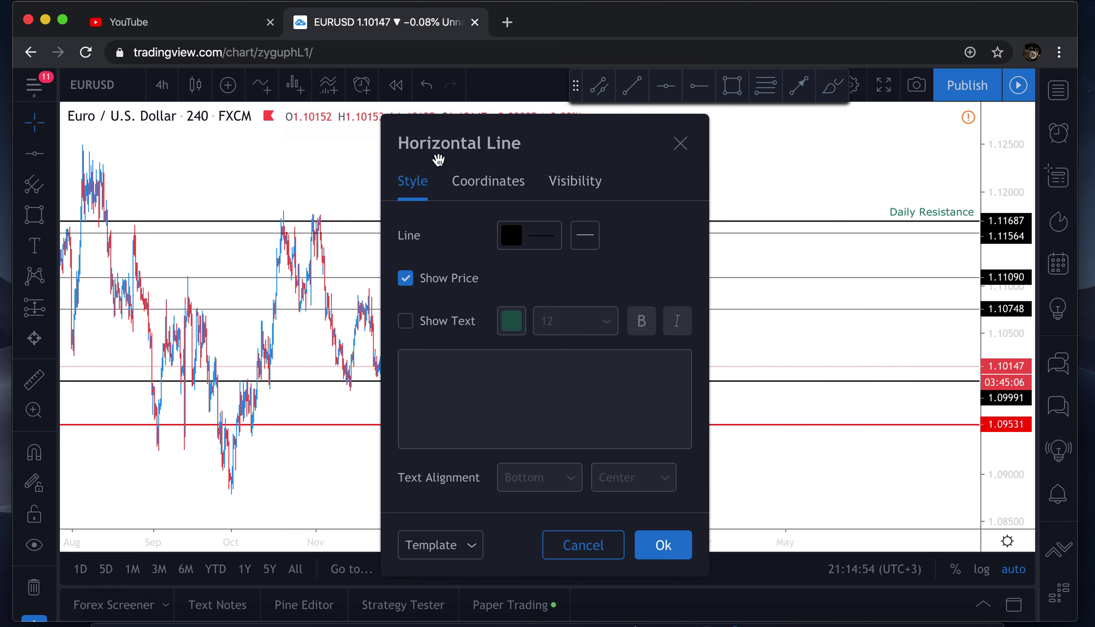
left_click(407, 322)
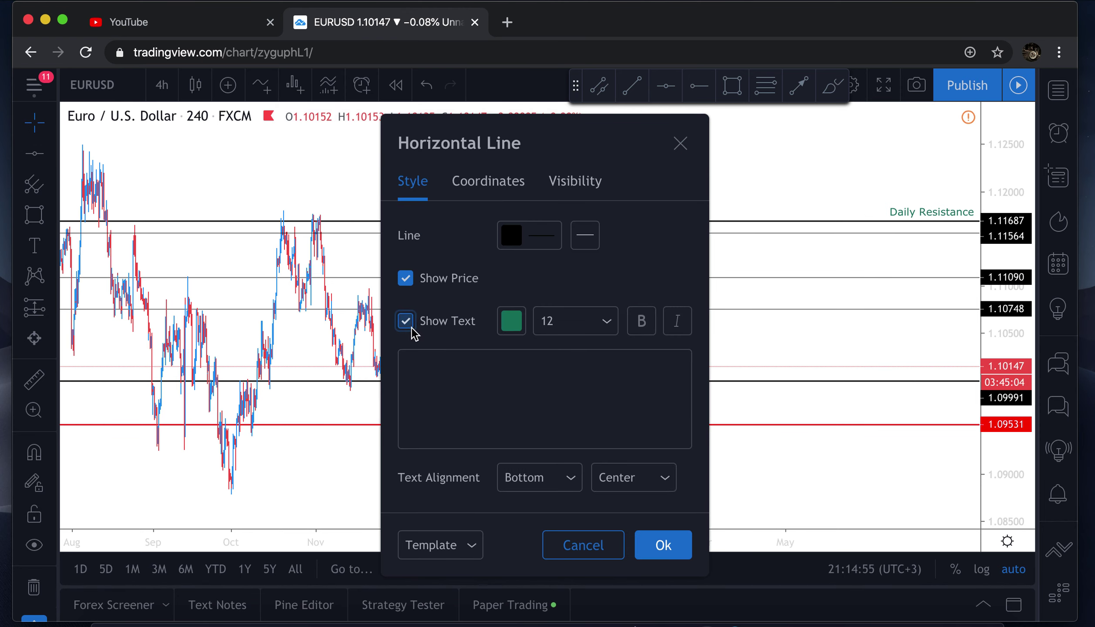
left_click(534, 484)
left_click(529, 513)
left_click(634, 484)
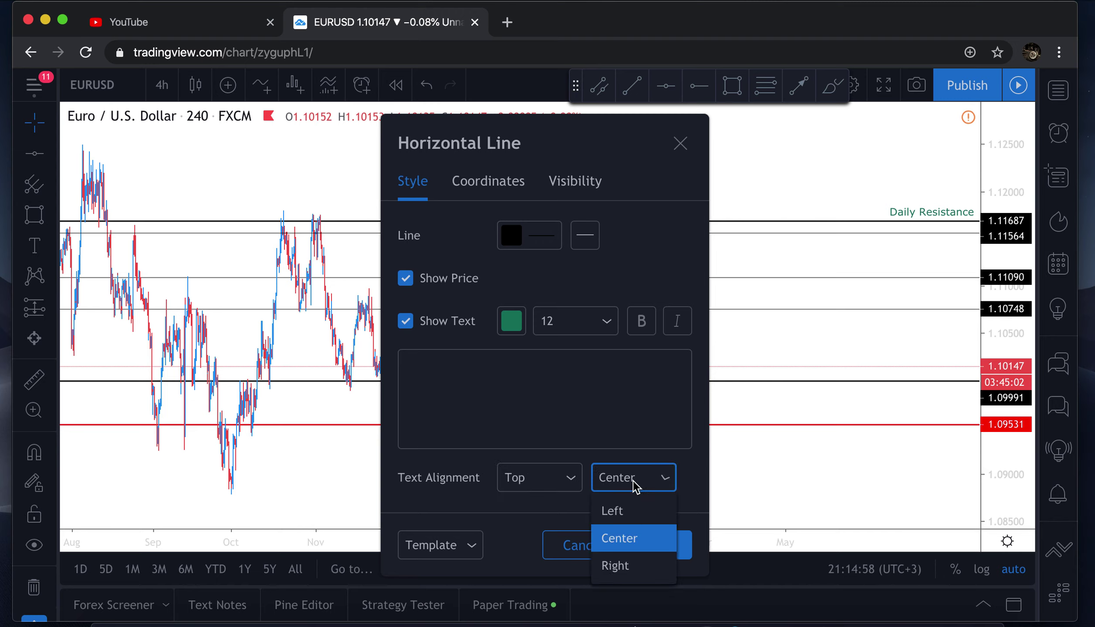
left_click(612, 566)
Step: Label the thin 1.11564 line "4H Resistance" in font size 10 and apply the settings
left_click(492, 394)
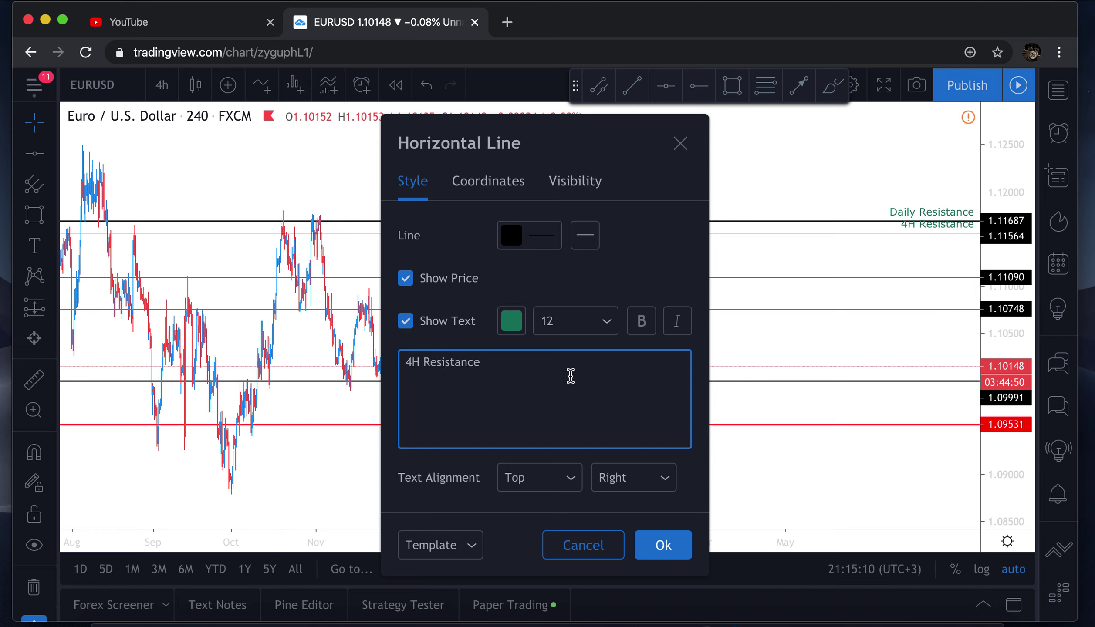
left_click(606, 321)
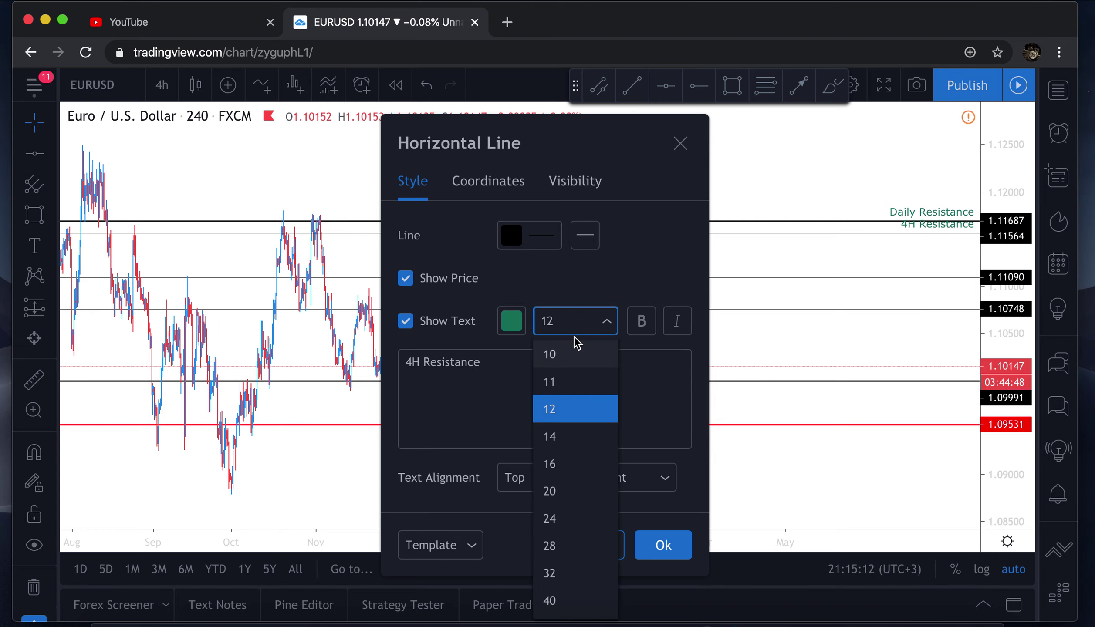
left_click(572, 355)
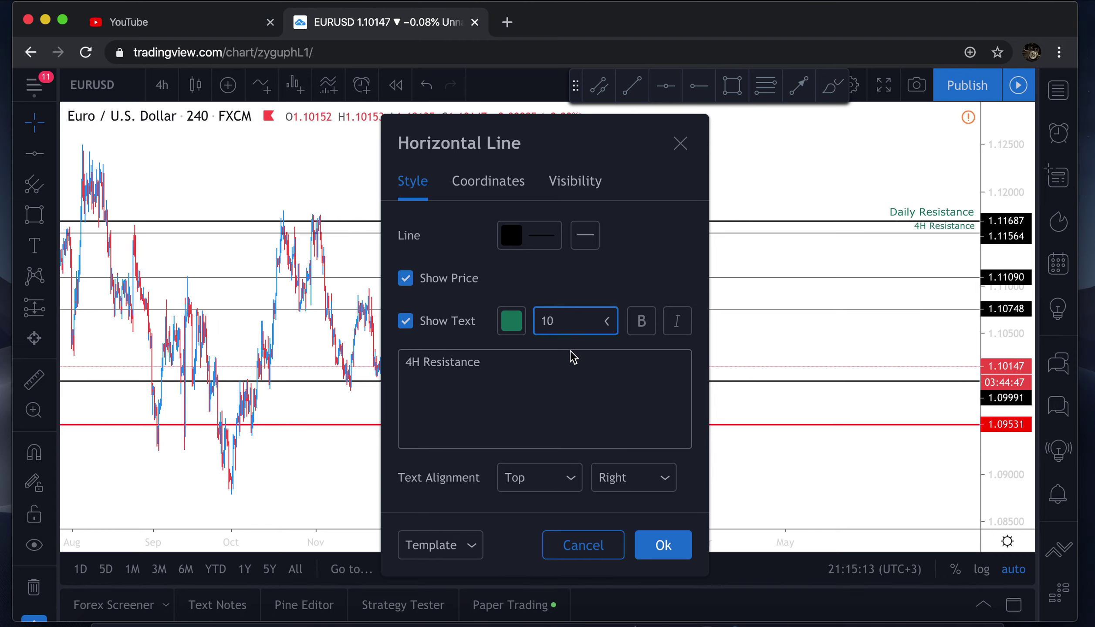
left_click(573, 327)
left_click(554, 326)
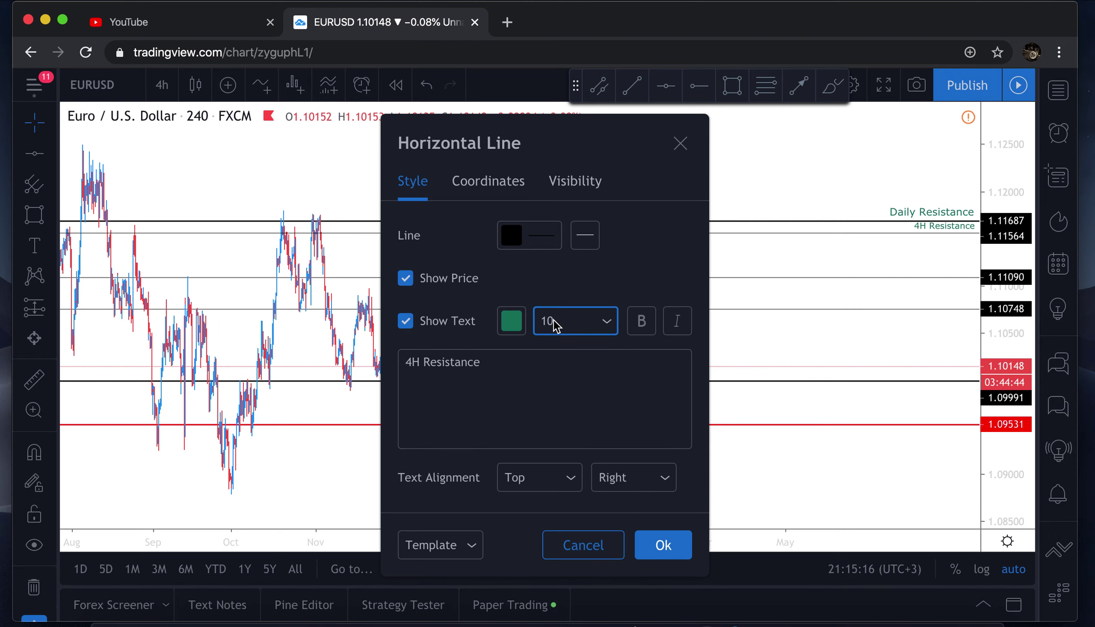
left_click(663, 544)
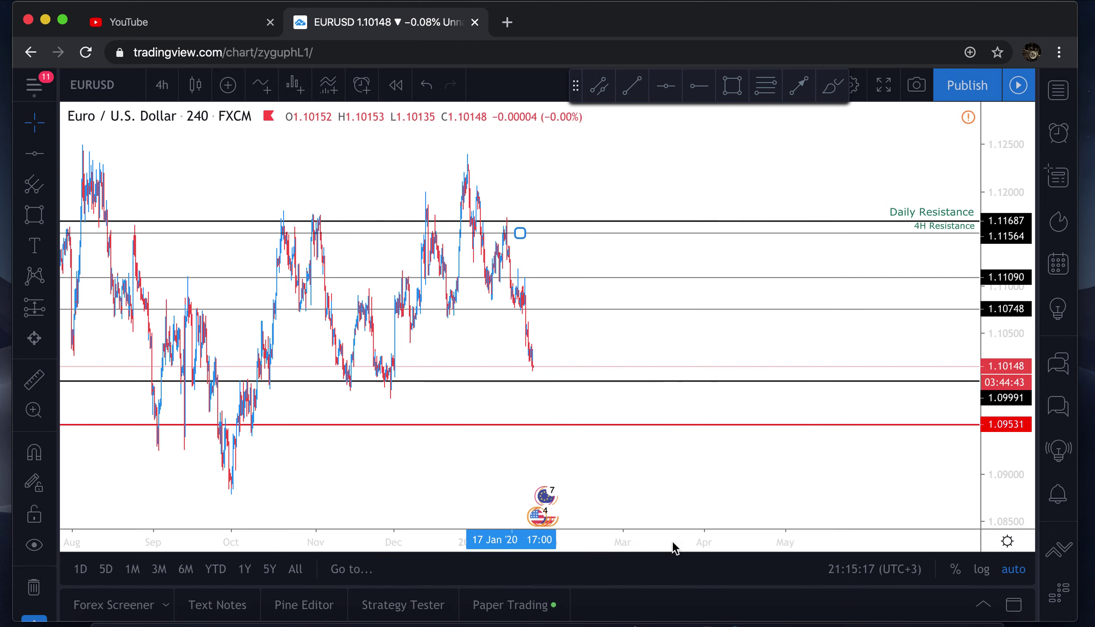
left_click(888, 244)
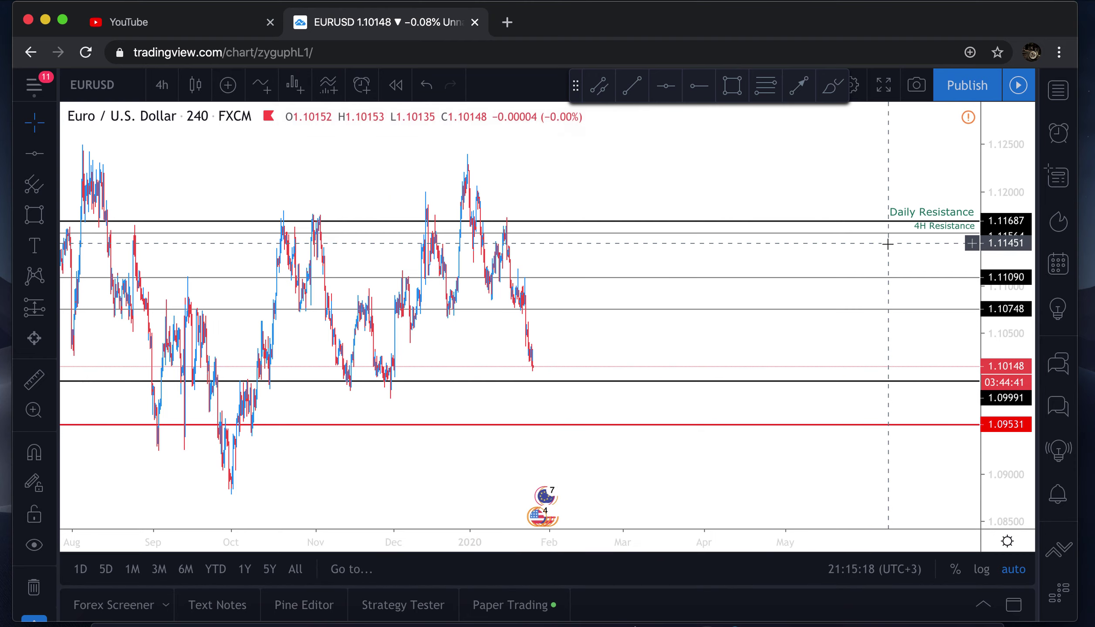
Step: Enable text on the thin black horizontal line at 1.11090 and align it Top and Right
left_click(879, 280)
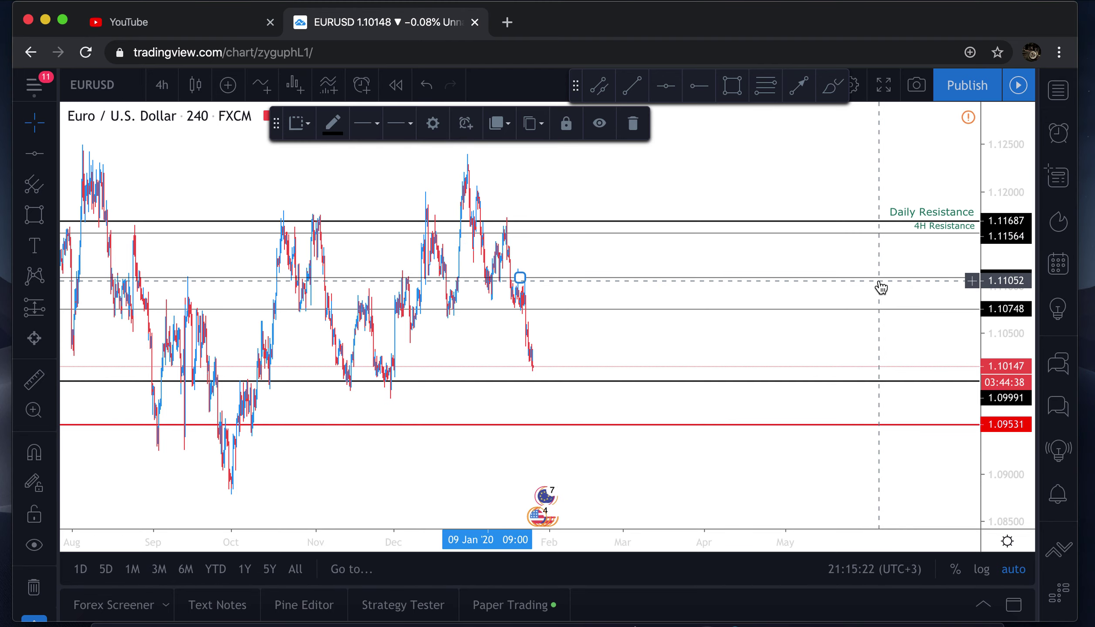
left_click(435, 125)
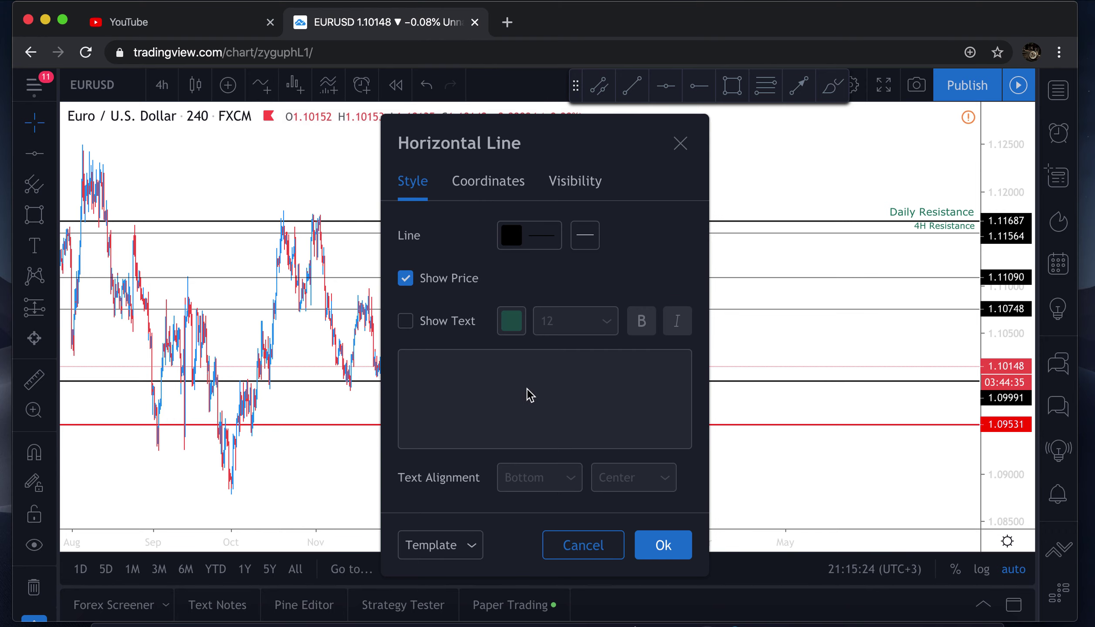
left_click(407, 321)
left_click(562, 480)
left_click(535, 516)
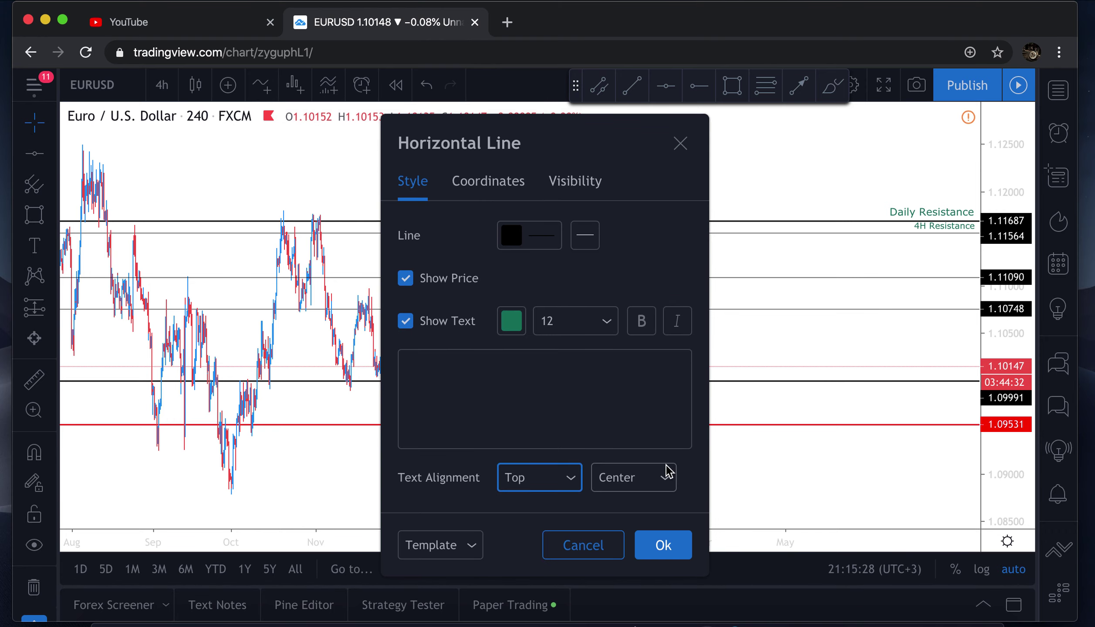
left_click(666, 475)
left_click(612, 564)
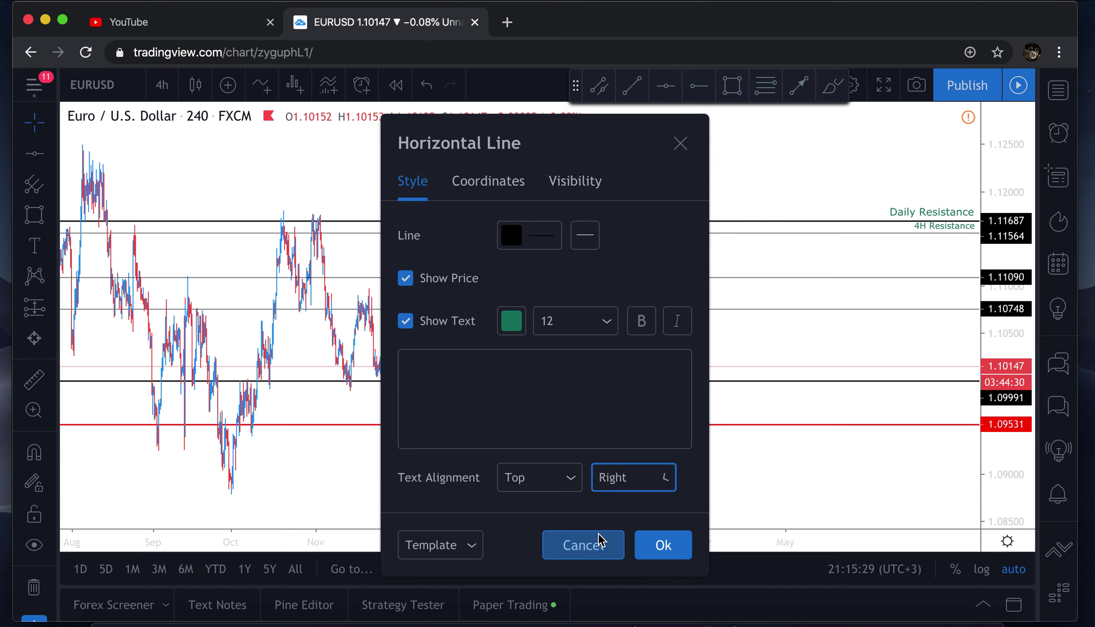
Step: Label the thin 1.11090 line "4H Resistance" and apply the settings
left_click(508, 392)
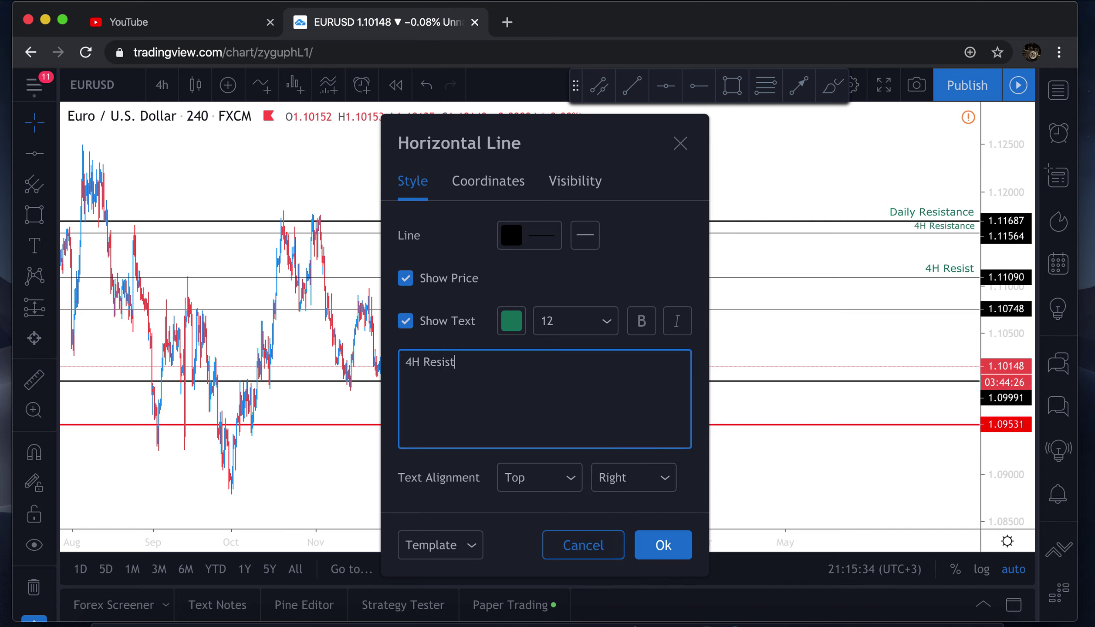
left_click(663, 545)
left_click(800, 343)
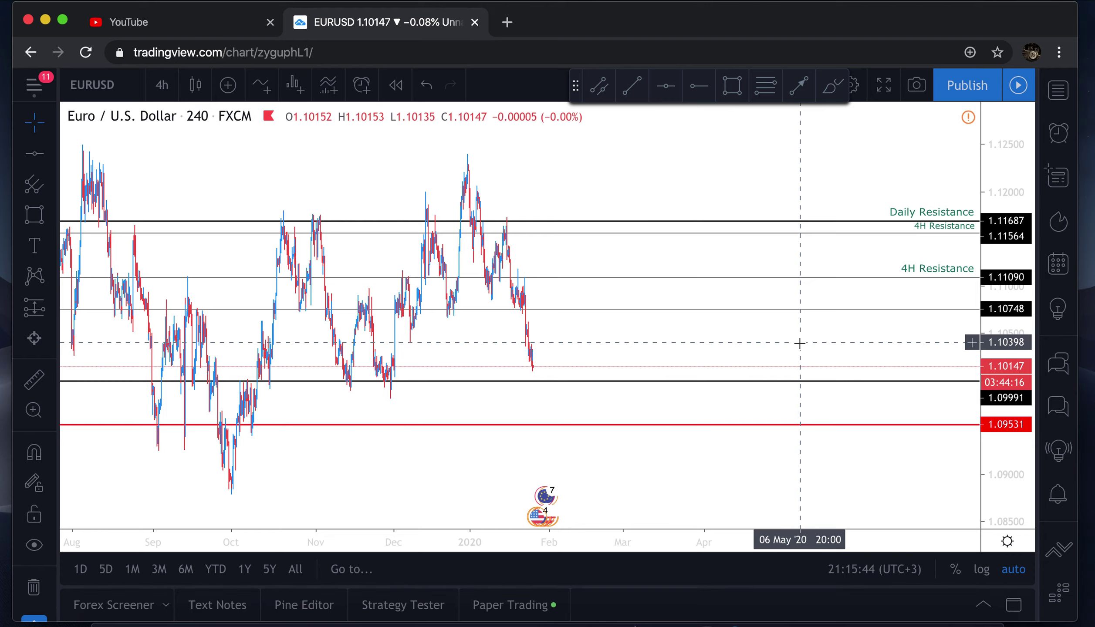
Step: Examine how 4-hour price action from October 2019 through January 2020 behaves around the labelled resistance lines and the black levels below them
scroll(800, 343, "up", 5)
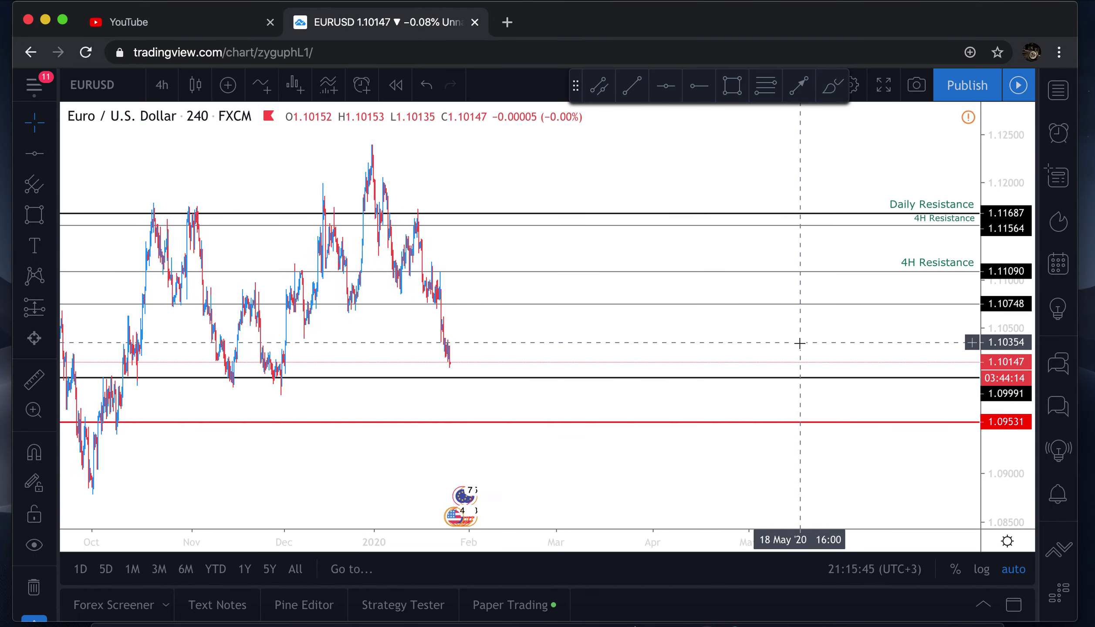
scroll(800, 343, "up", 5)
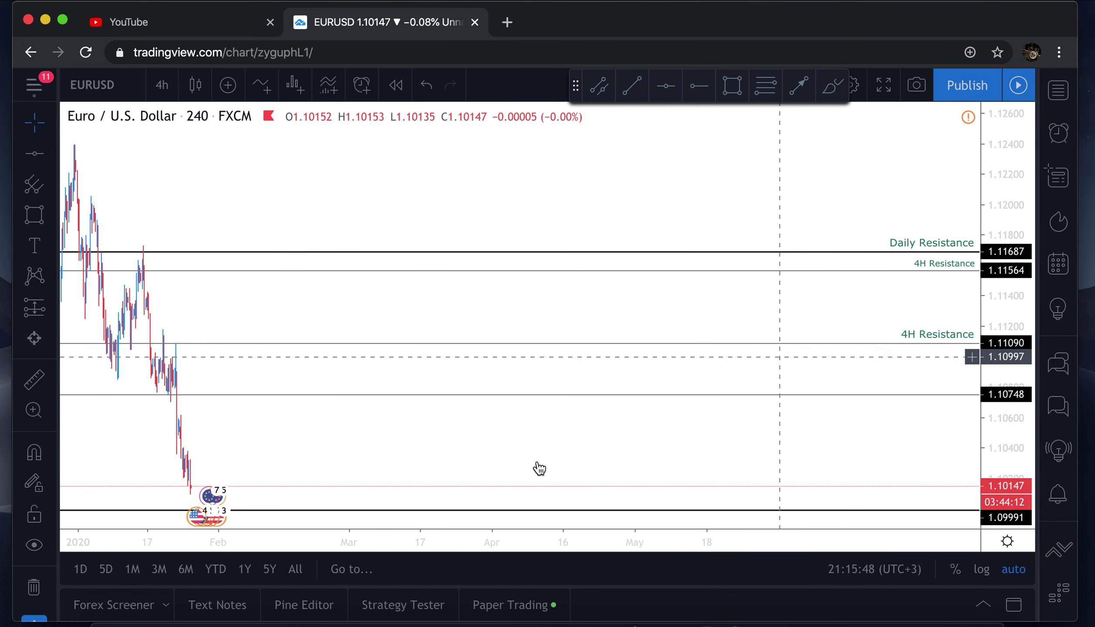
scroll(506, 463, "left", 10)
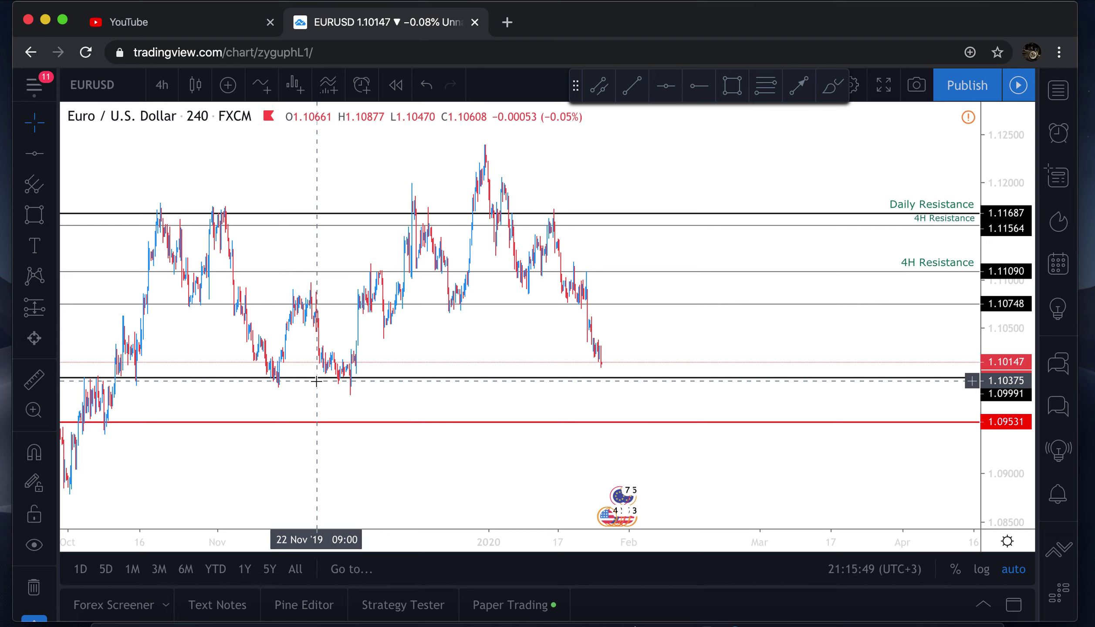
scroll(317, 381, "up", 5)
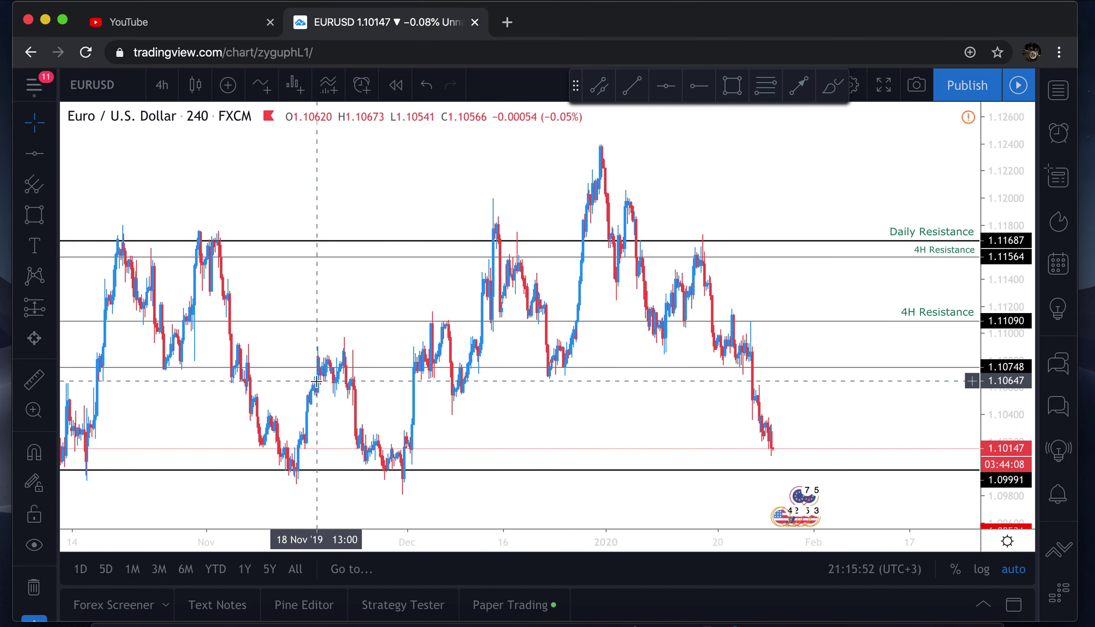
scroll(316, 381, "up", 5)
scroll(317, 381, "right", 10)
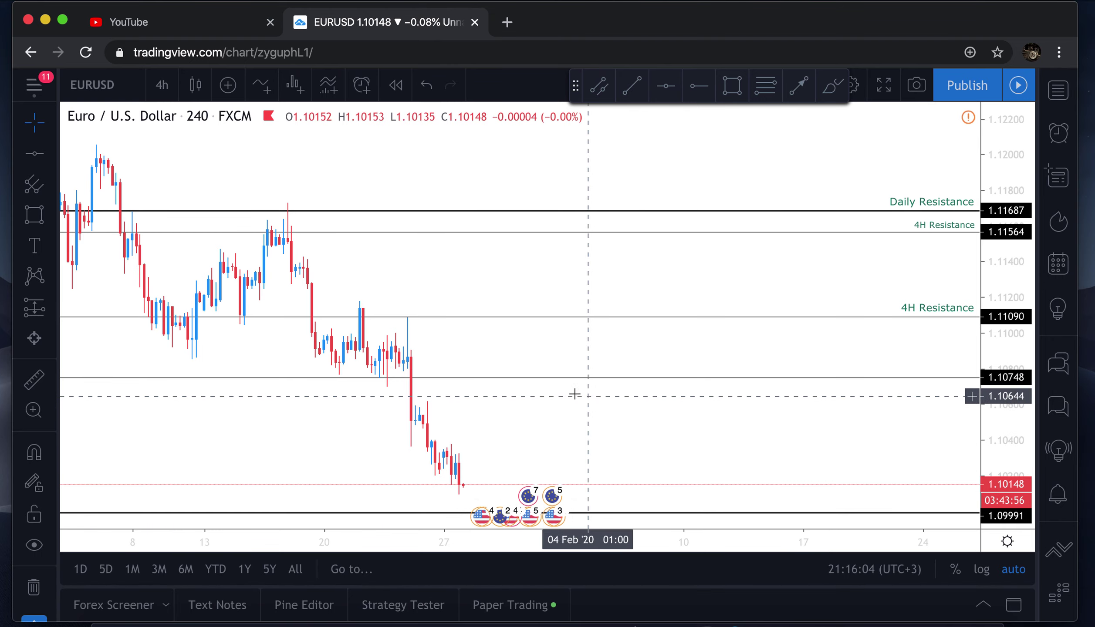
scroll(575, 393, "down", 2)
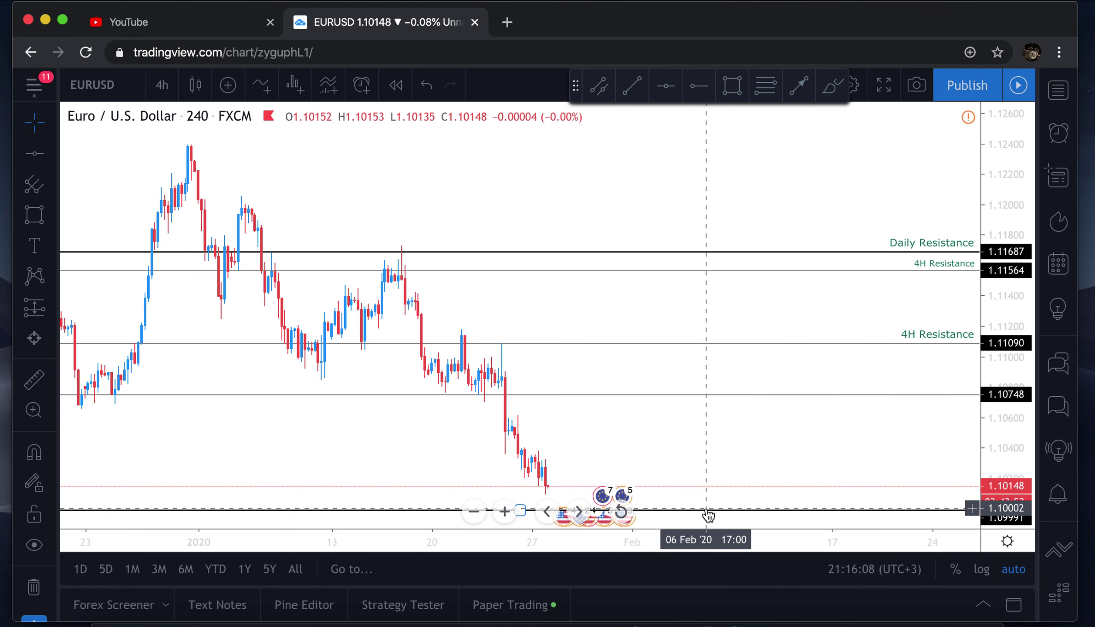
scroll(704, 465, "left", 5)
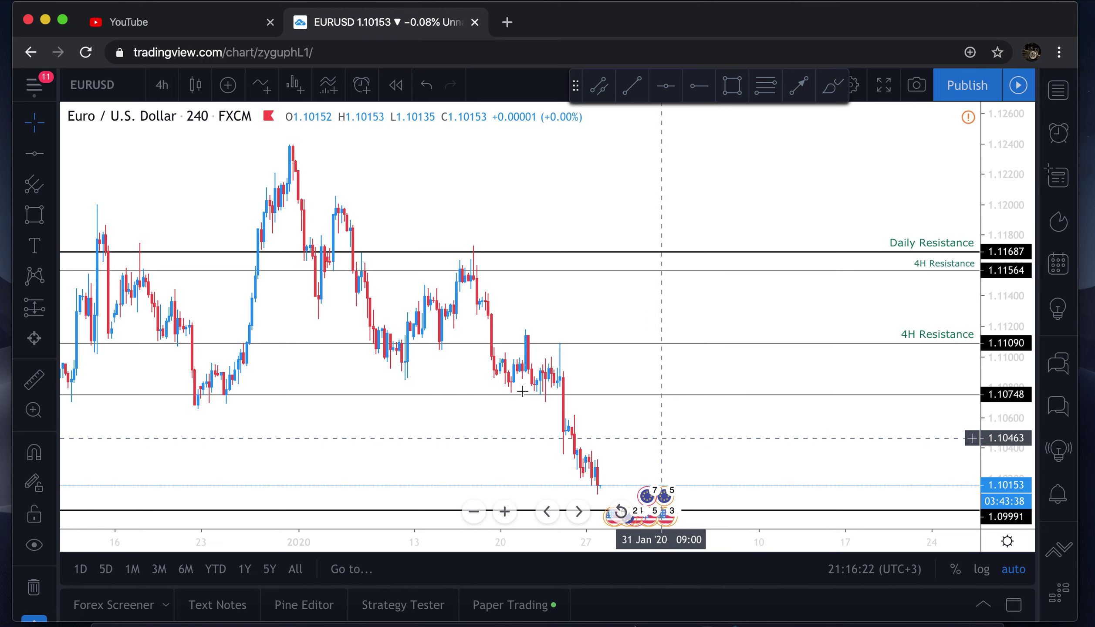
Step: Measure a distance of about 21 pips downward from the thin black 1.10748 line, and clear the measurement
left_click(33, 381)
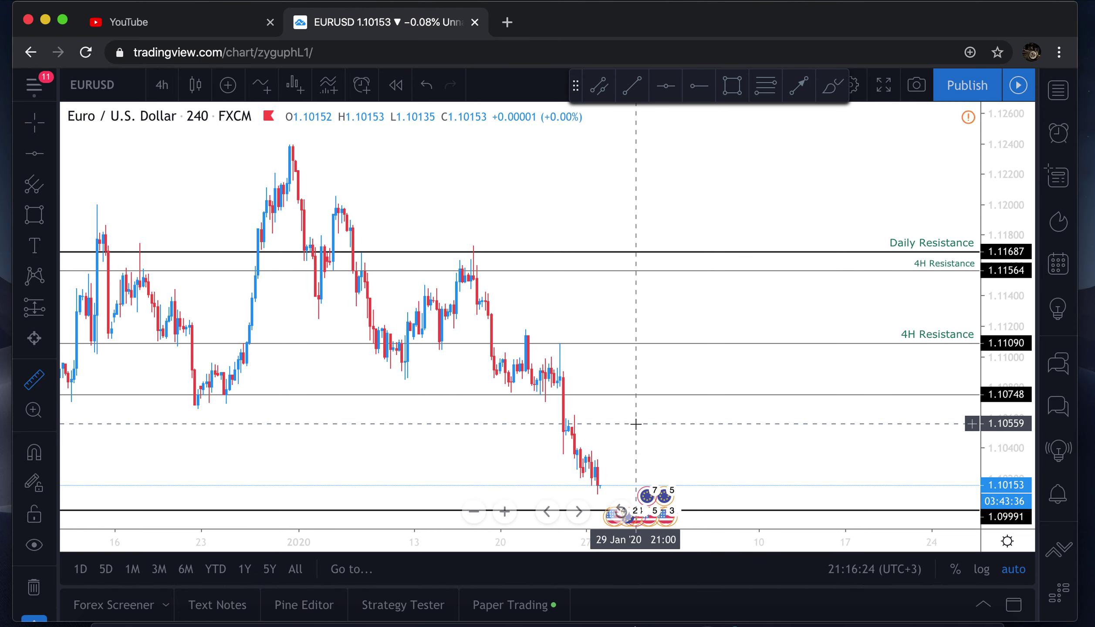
left_click(714, 395)
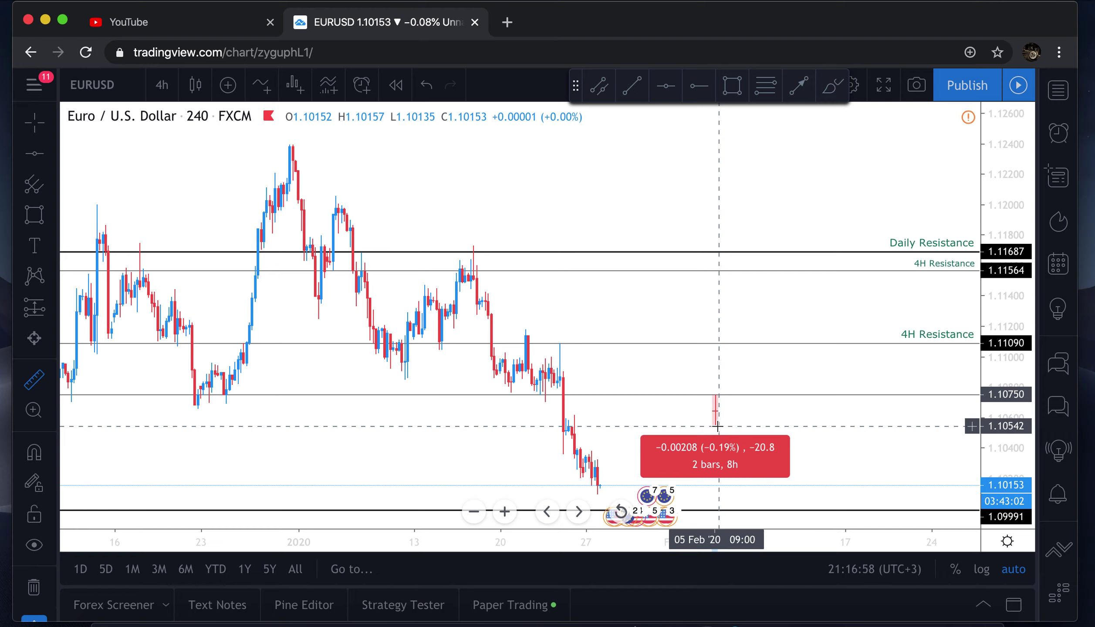
left_click(717, 426)
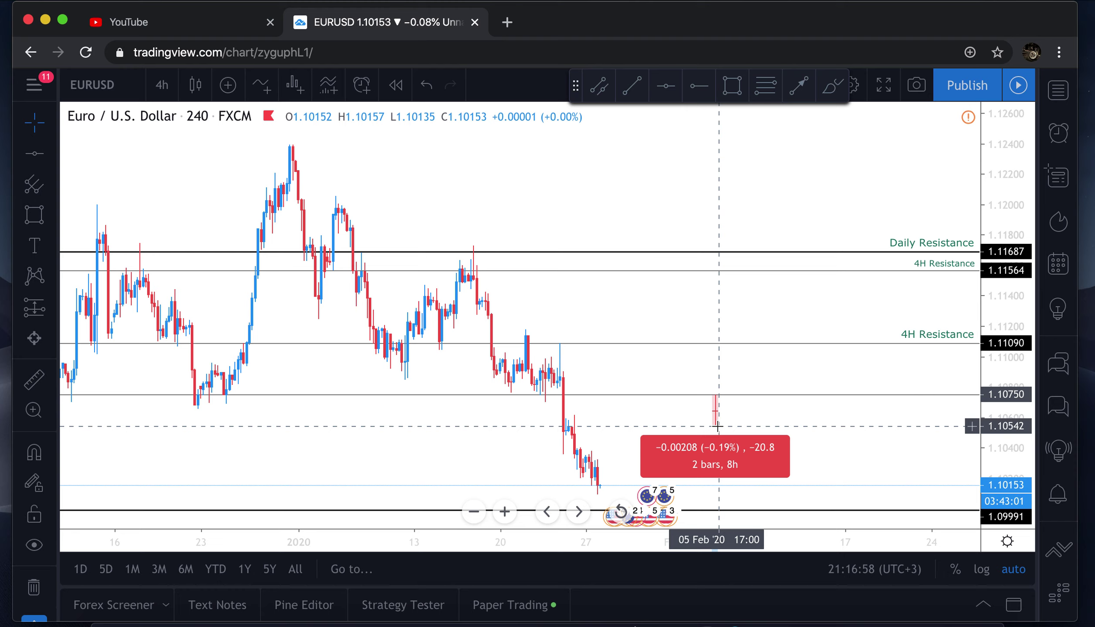
left_click(651, 419)
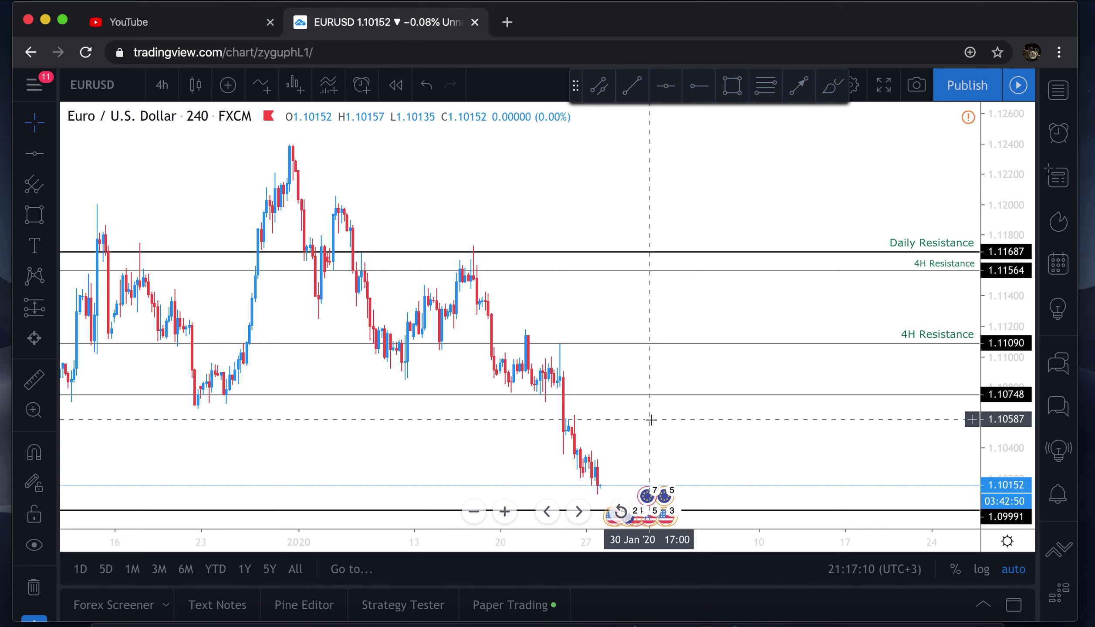
Step: Review the 2019 to January 2020 price action against all marked levels, and return to the recent 4-hour candles
scroll(651, 419, "down", 10)
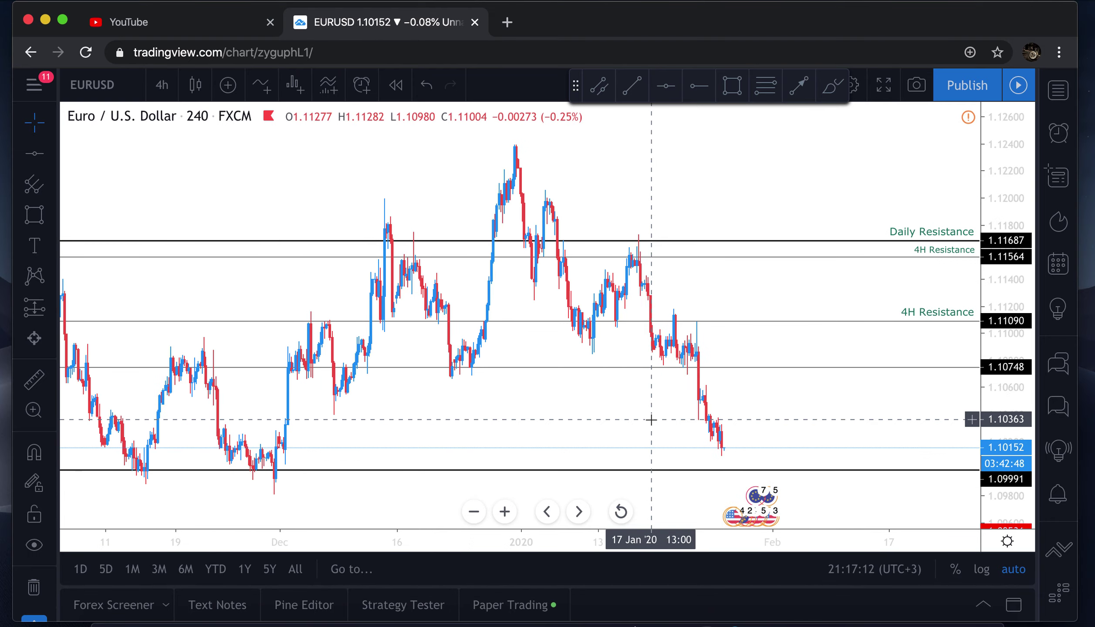
scroll(651, 419, "down", 10)
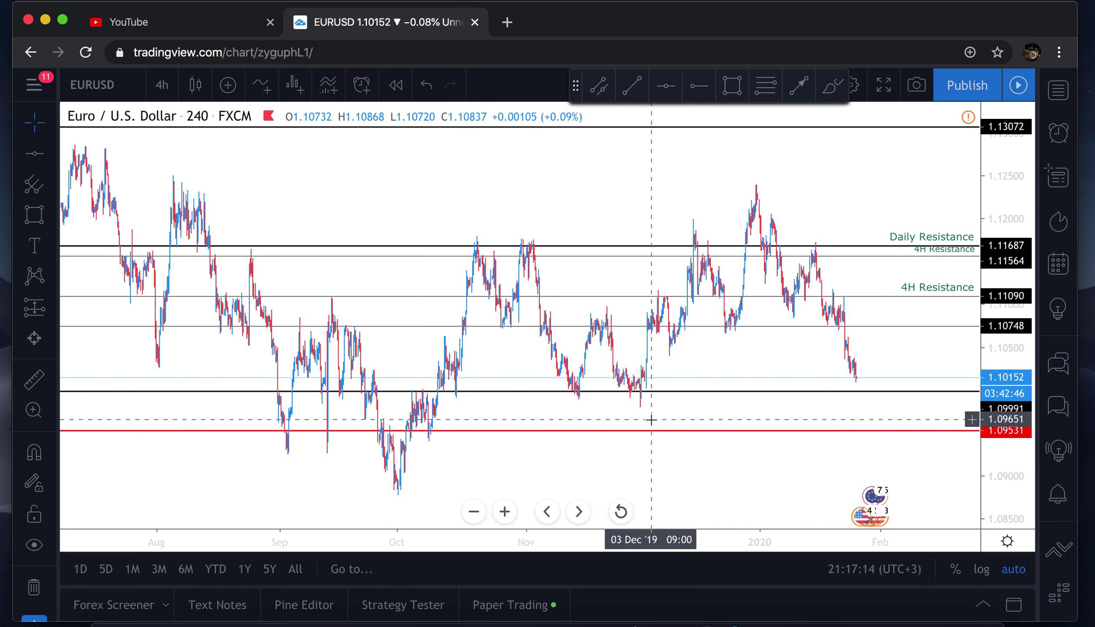
scroll(651, 419, "down", 8)
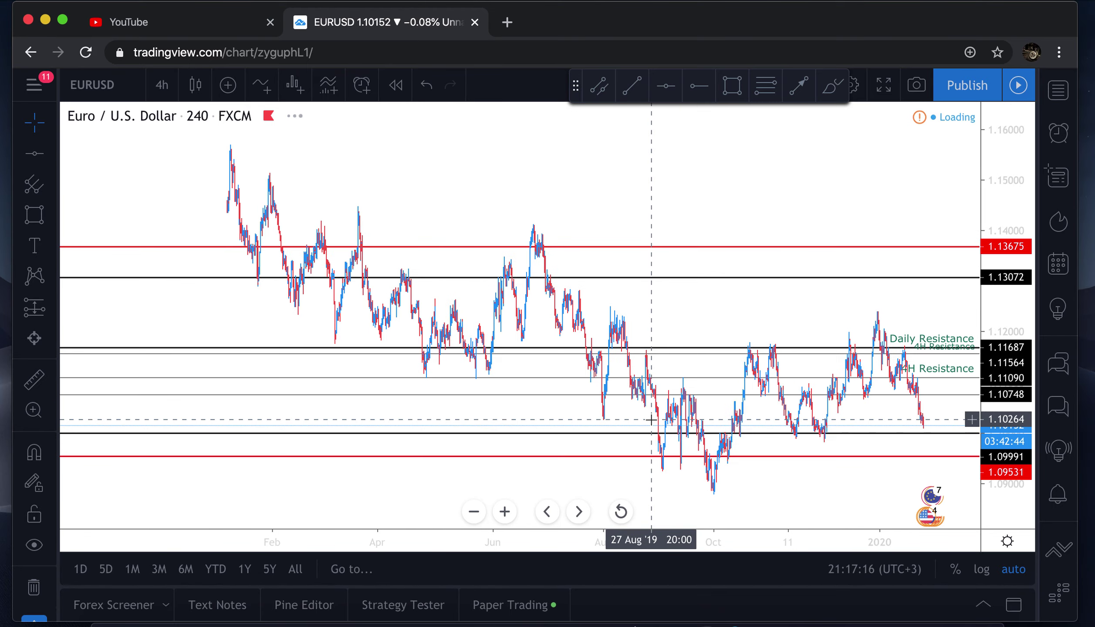
scroll(933, 400, "up", 6)
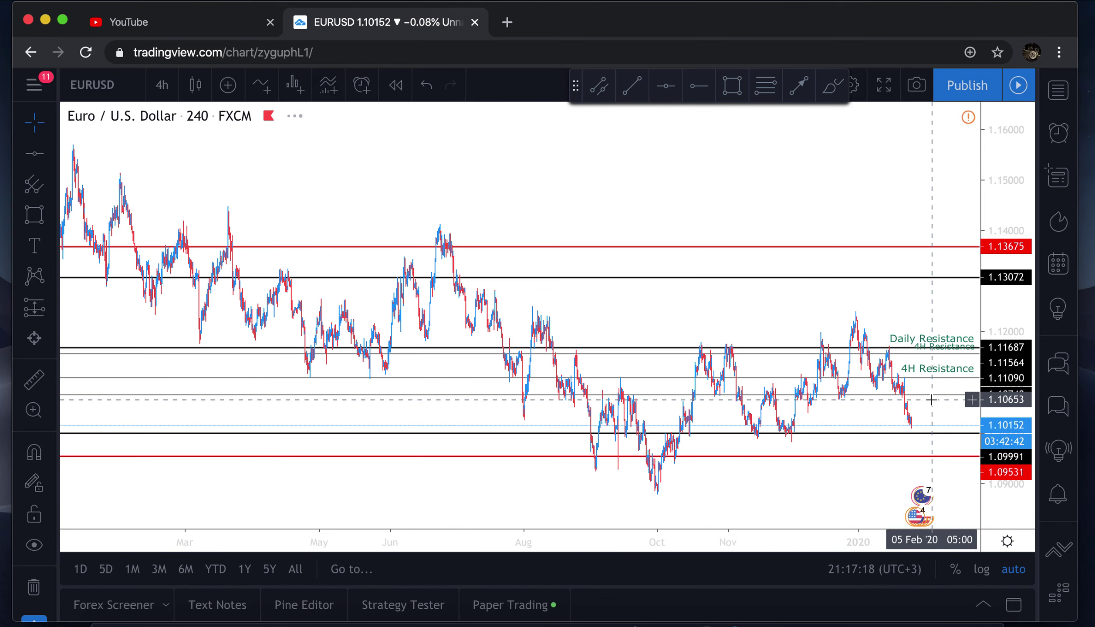
scroll(932, 400, "up", 8)
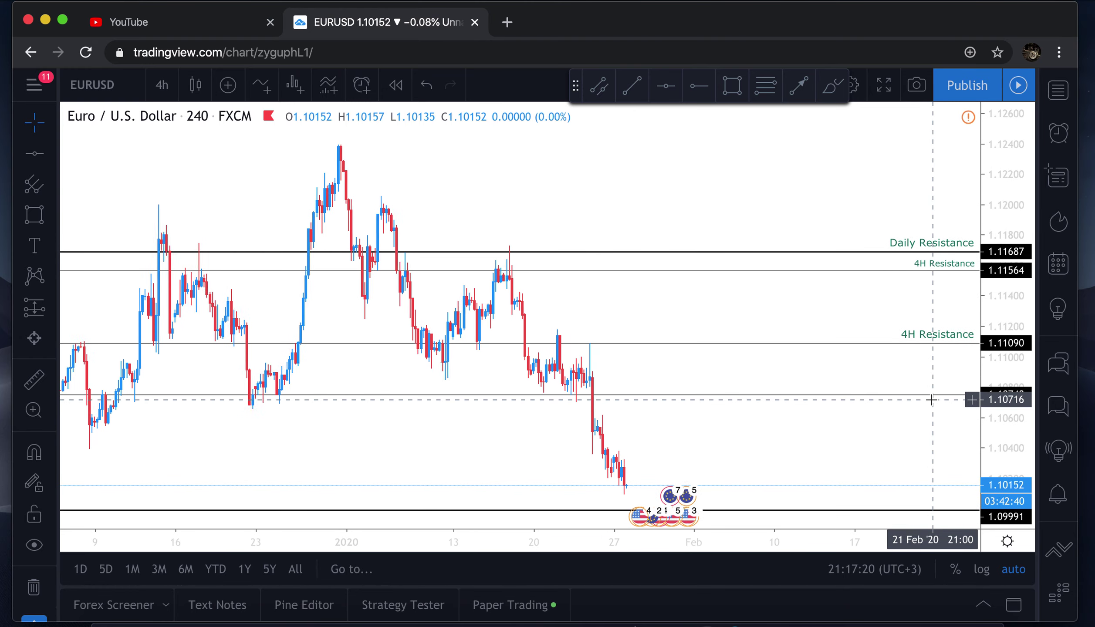